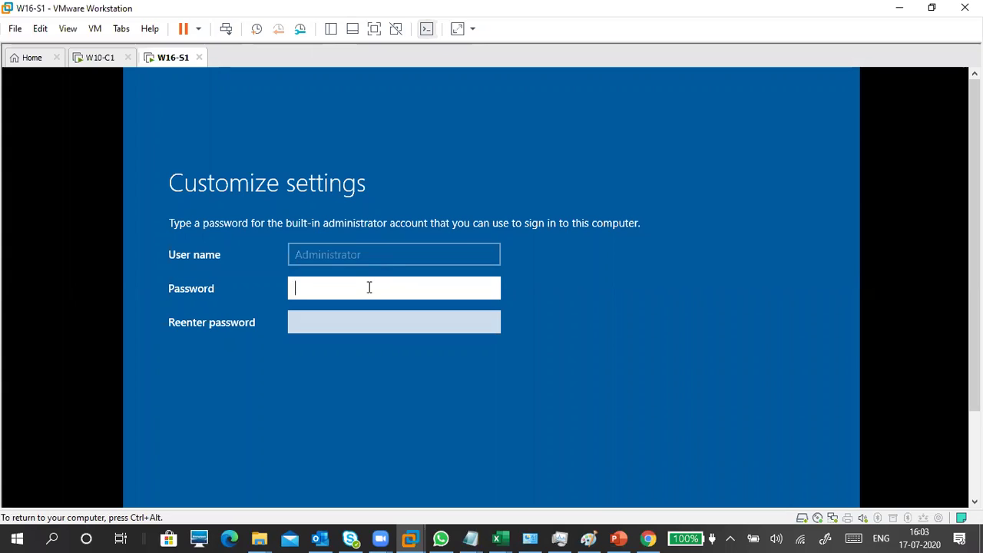
Step: Enter the Administrator password in both fields and reveal them to verify they match
type("•••••••••")
key("Tab")
type("•••••••••")
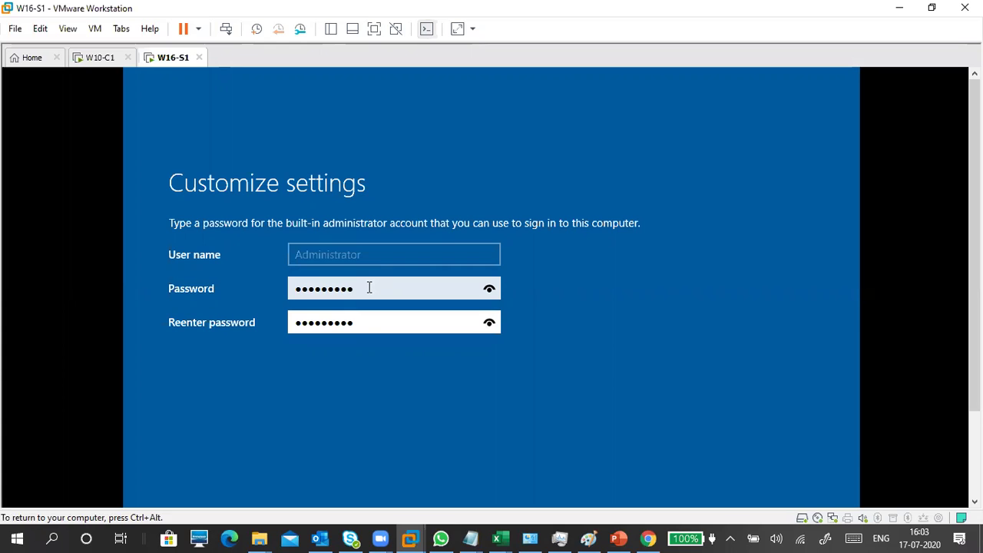
left_click(489, 289)
left_click(489, 329)
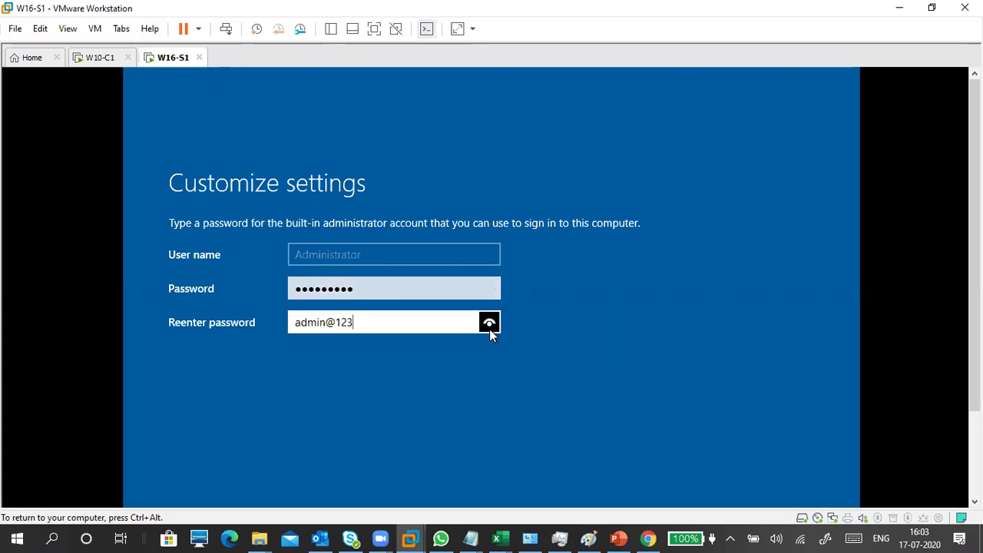
Step: Release input to the host and finish the server's initial settings
key("ctrl+alt")
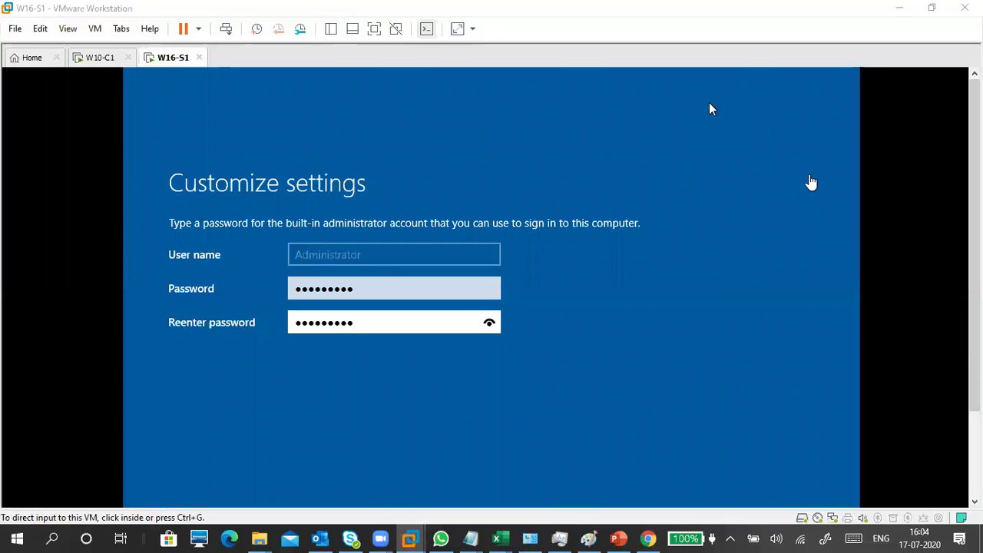
scroll(709, 108, "down", 1)
scroll(818, 402, "down", 1)
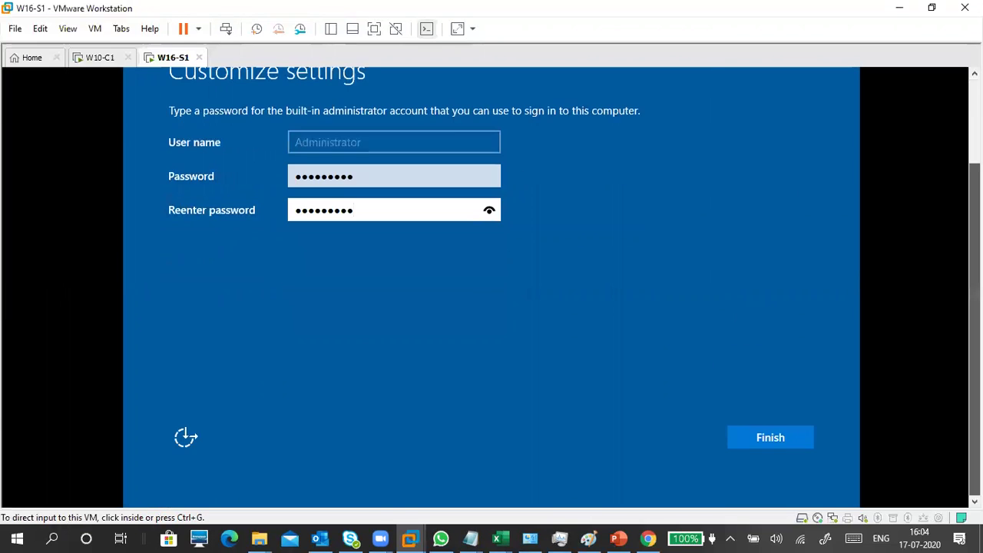
left_click(794, 439)
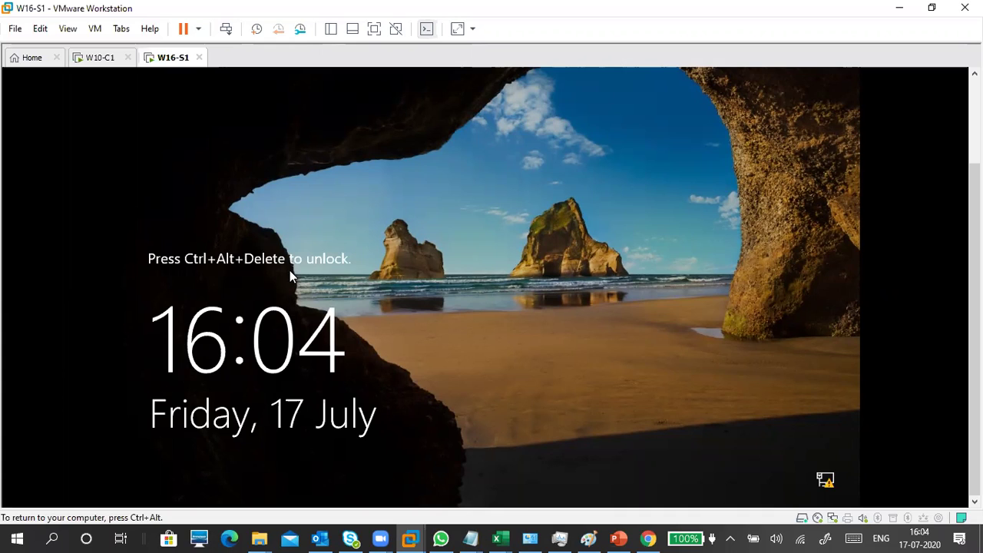
Step: Send Ctrl+Alt+Insert to move from the lock screen to the sign-in prompt
key("ctrl+alt+Insert")
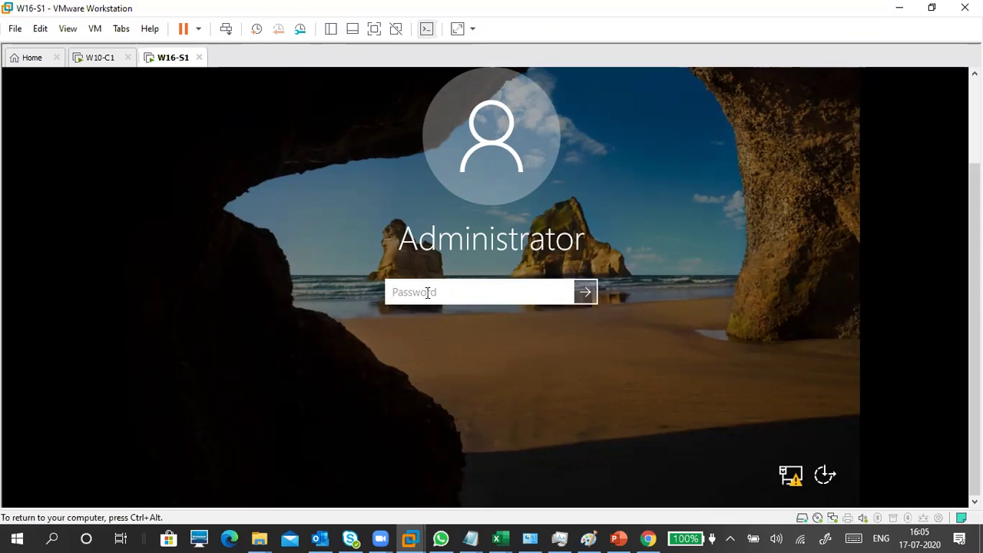
Step: Sign in to W16-S1 with the Administrator password
type("••••••••••")
key("Return")
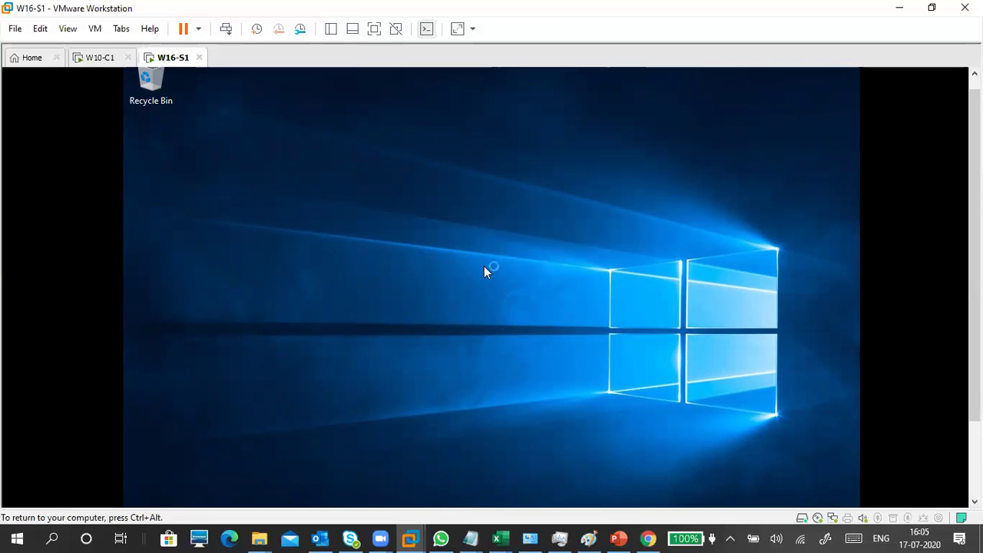
Step: Scroll the W16-S1 view down until the guest taskbar shows, toggling input between VM and host
scroll(491, 288, "down", 3)
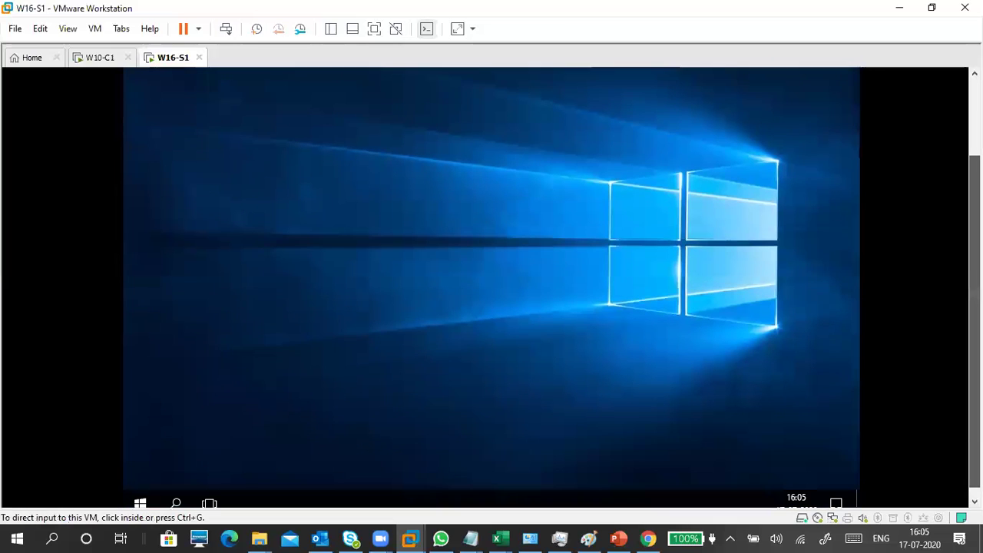
left_click(601, 325)
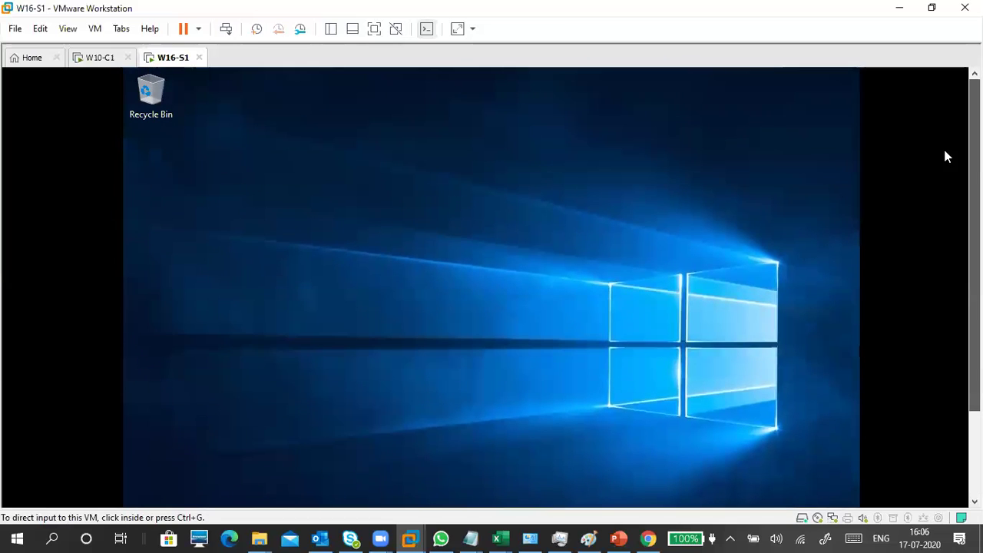
left_click(443, 260)
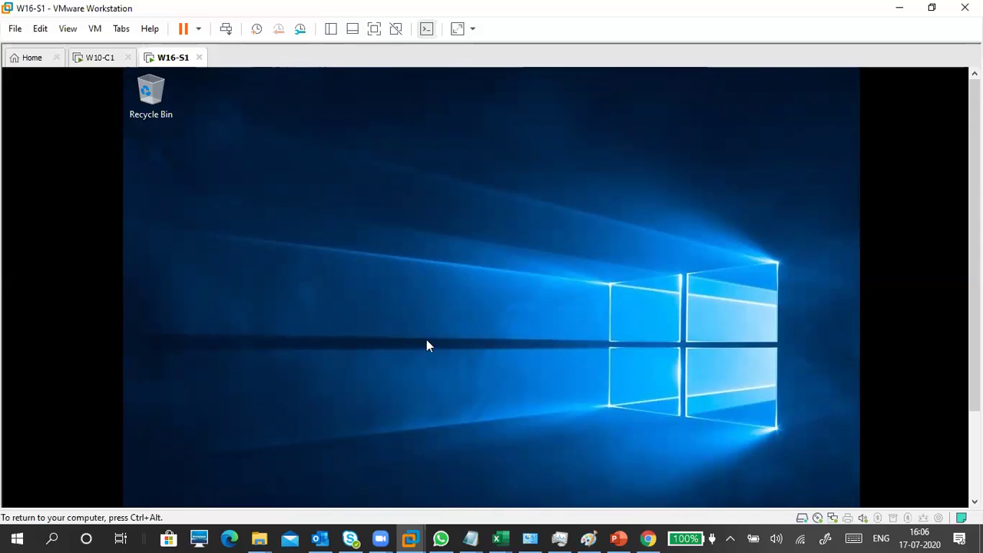
key("ctrl+alt")
scroll(974, 269, "down", 2)
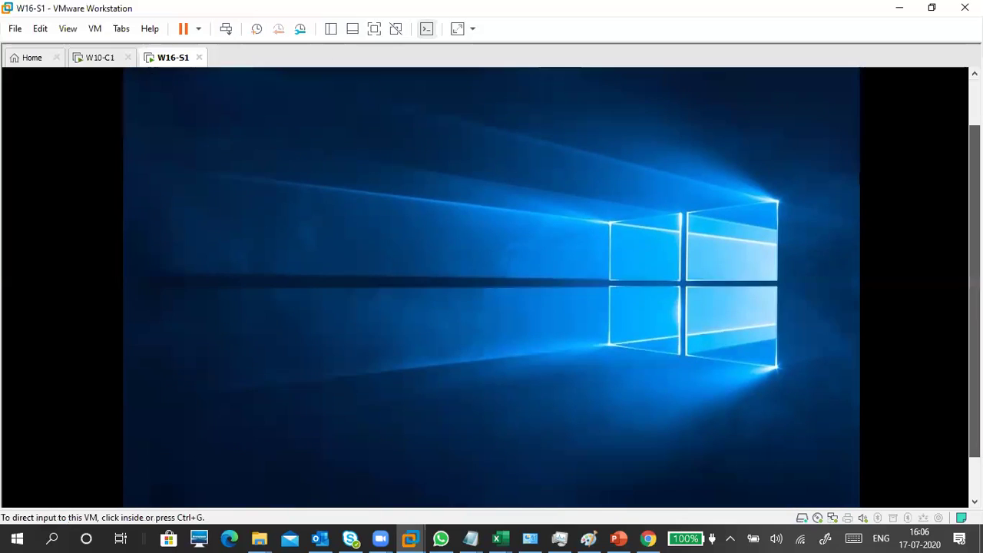
scroll(386, 332, "down", 2)
left_click(386, 332)
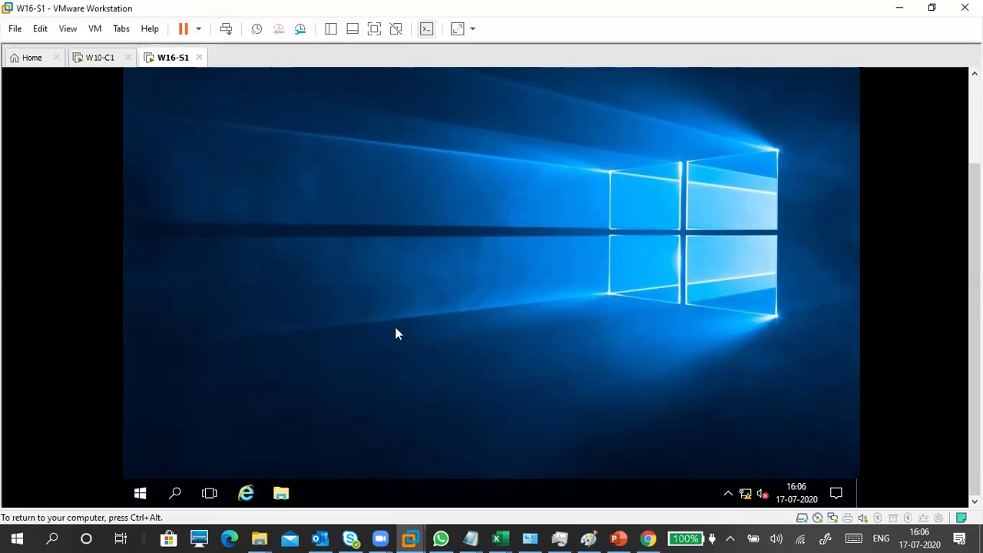
mouse_move(478, 535)
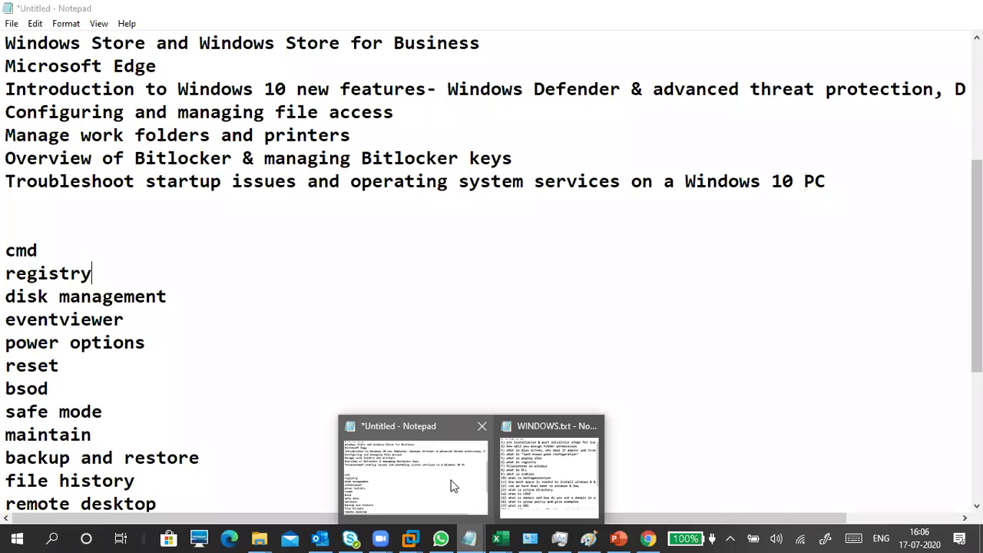
Step: Bring the untitled Notepad notes forward and place the cursor after the performance-tips URL
left_click(452, 484)
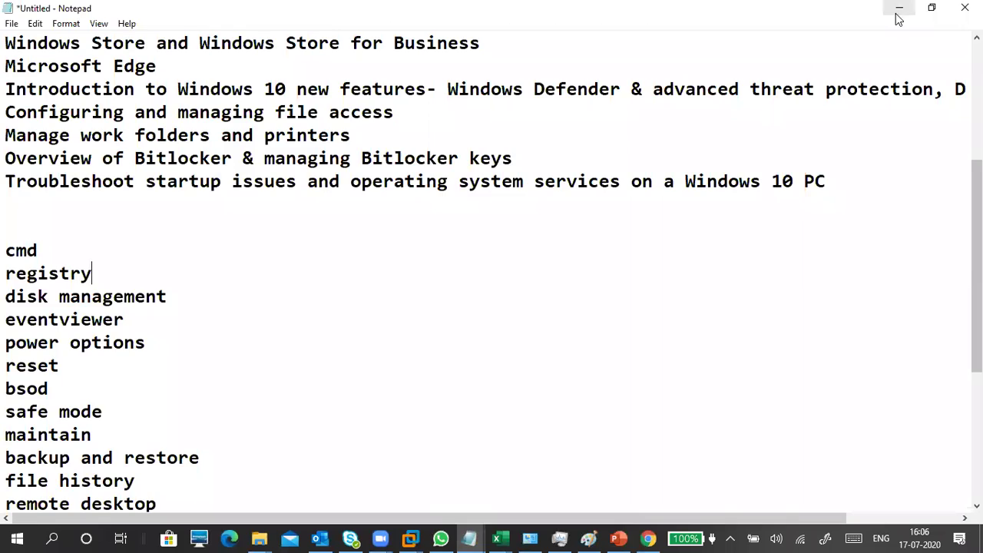
left_click(898, 10)
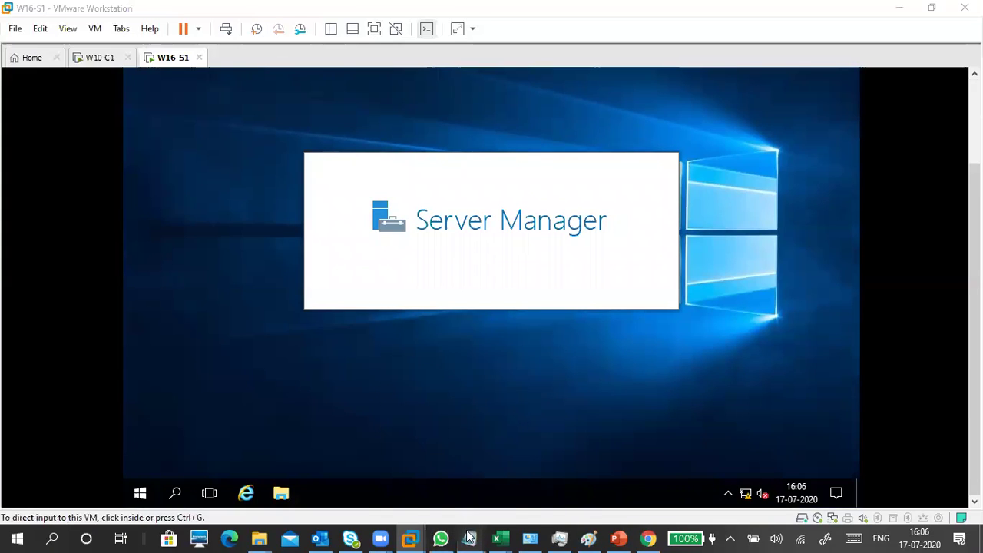
mouse_move(470, 537)
left_click(414, 484)
scroll(396, 406, "down", 4)
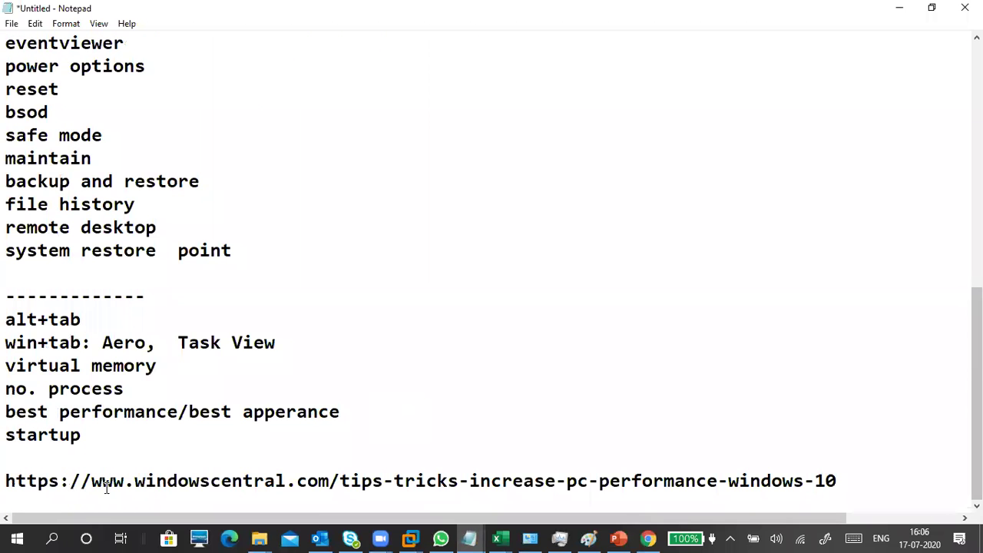
left_click(898, 471)
Step: Add the lines 'ip address iv4', 'class,' and 'sm' below the URL
key("Return")
key("Return")
key("Return")
key("Return")
key("Return")
key("Return")
key("Return")
key("Return")
key("Return")
key("Return")
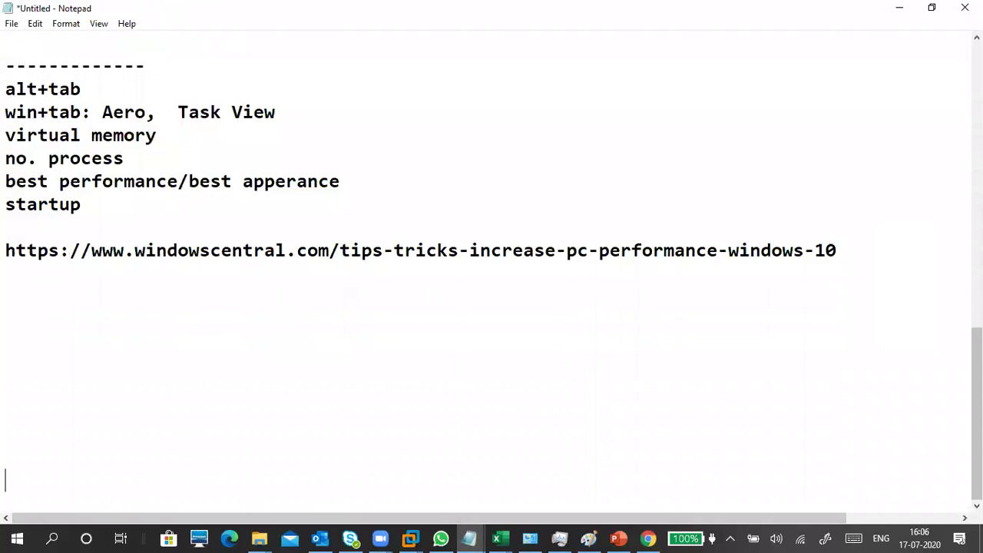
key("BackSpace")
type("ip address")
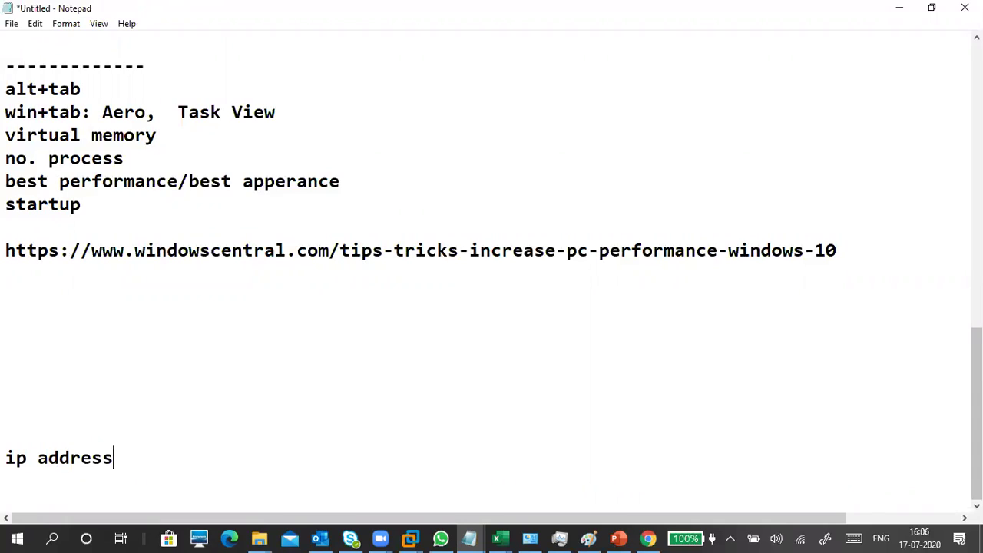
type(" iv4")
key("Return")
type("cl")
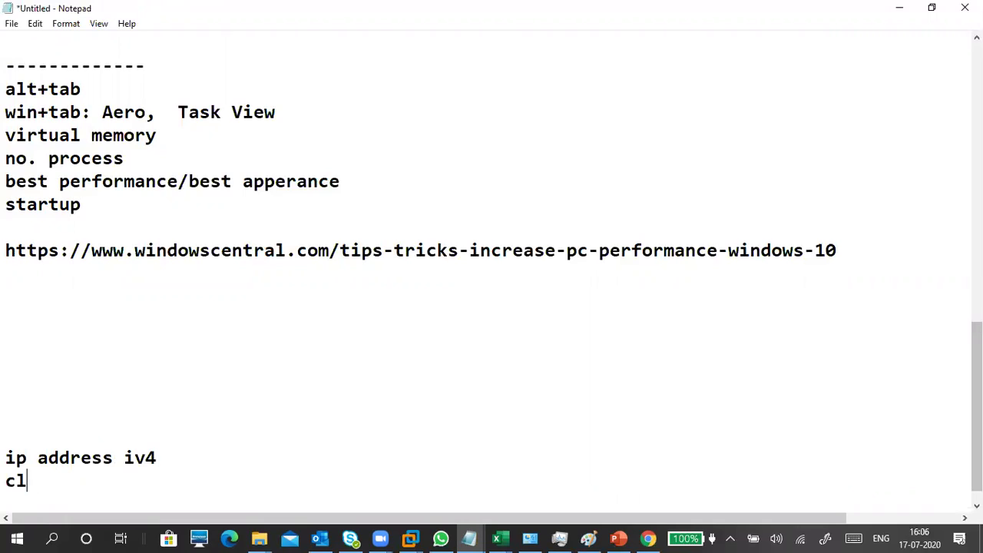
type("ass,")
key("Return")
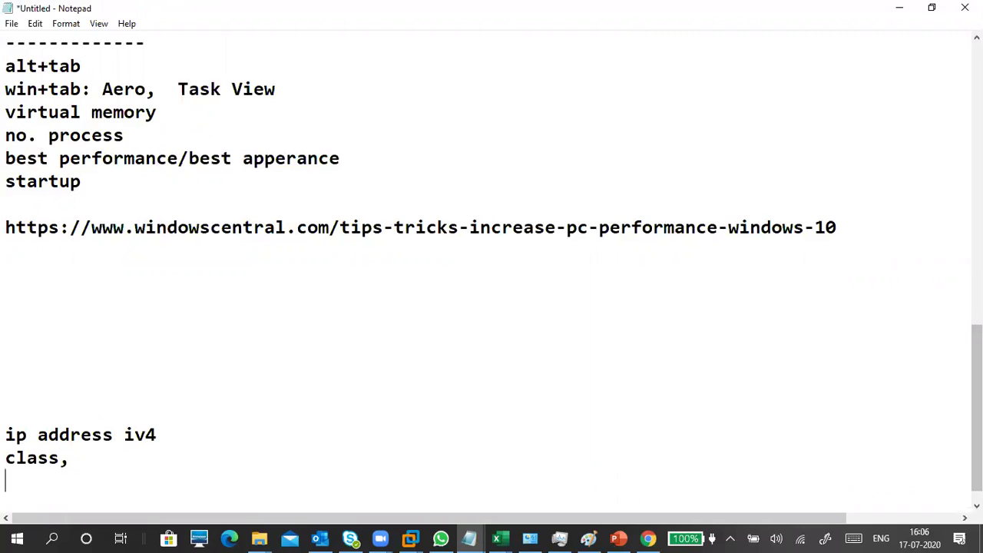
type("su")
key("BackSpace")
type("m")
key("Return")
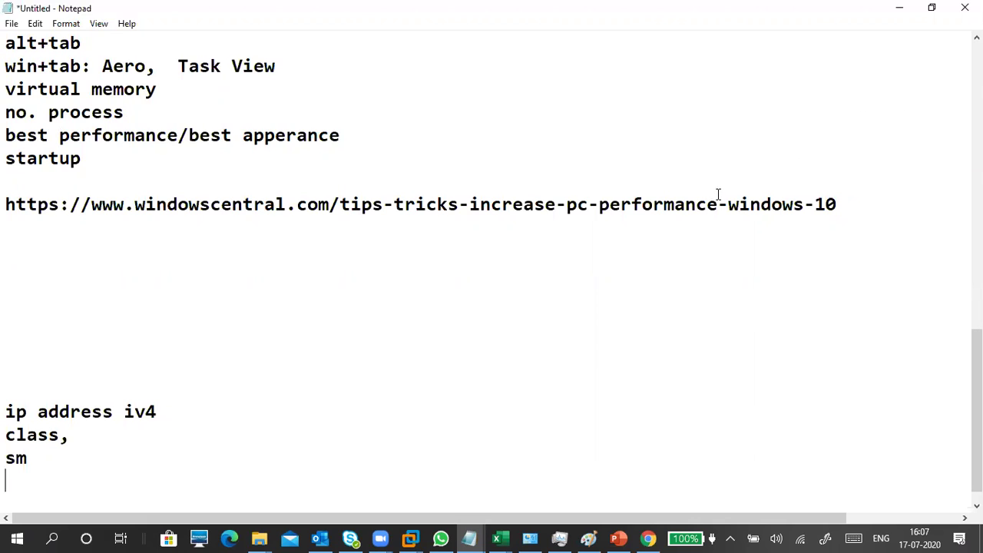
Step: Minimize Notepad, show the VM full screen, and minimize Server Manager
left_click(899, 11)
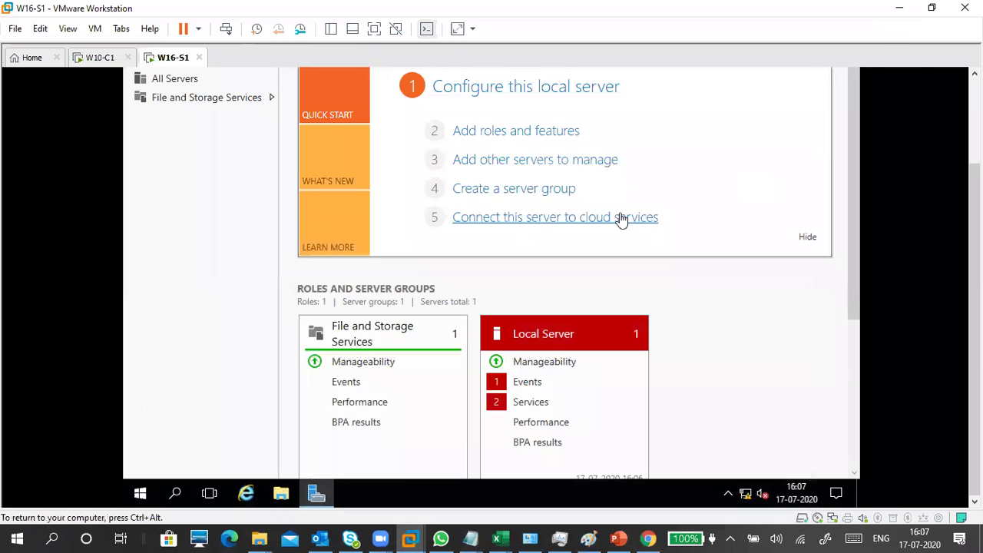
left_click(375, 30)
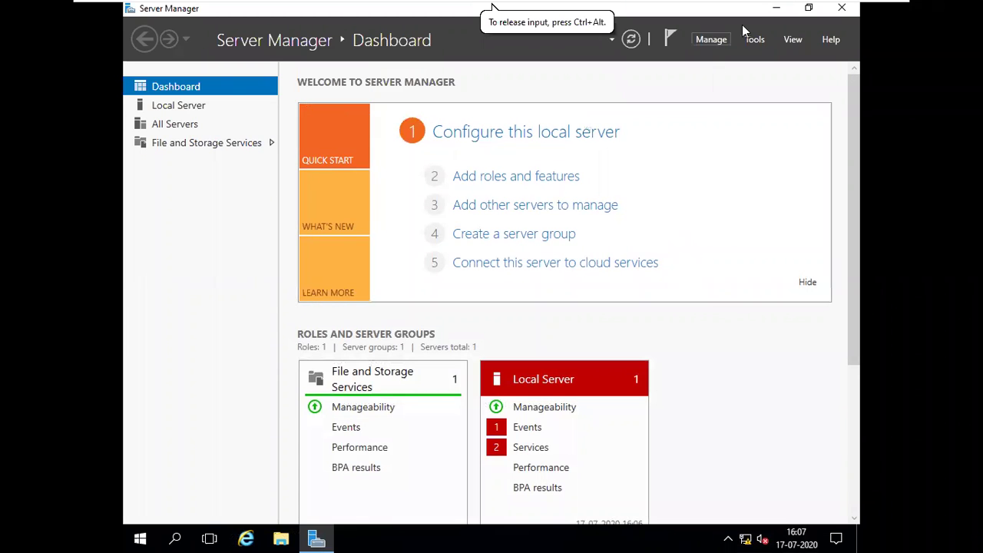
left_click(775, 8)
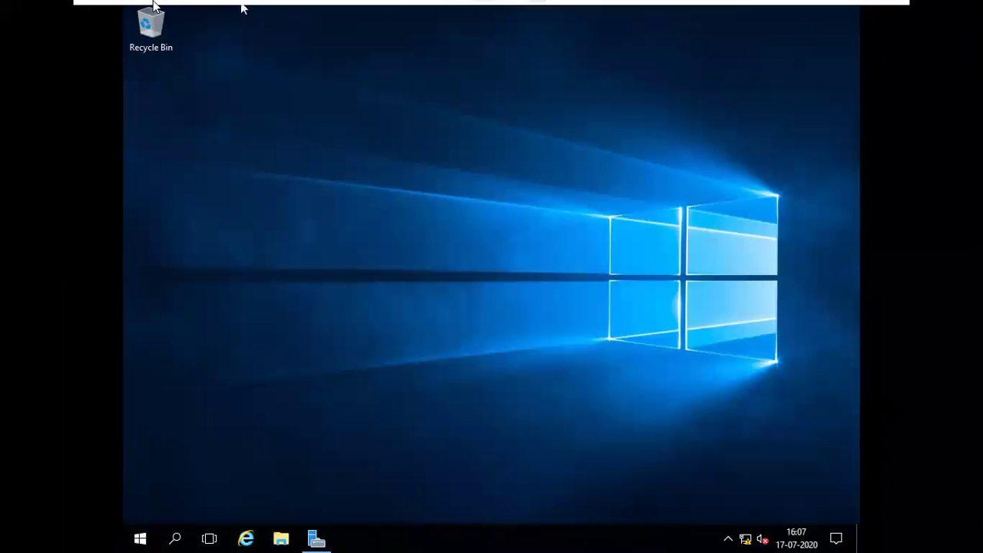
Step: Connect the VMware Tools installer disc via VM > Install VMware Tools
mouse_move(241, 3)
left_click(204, 9)
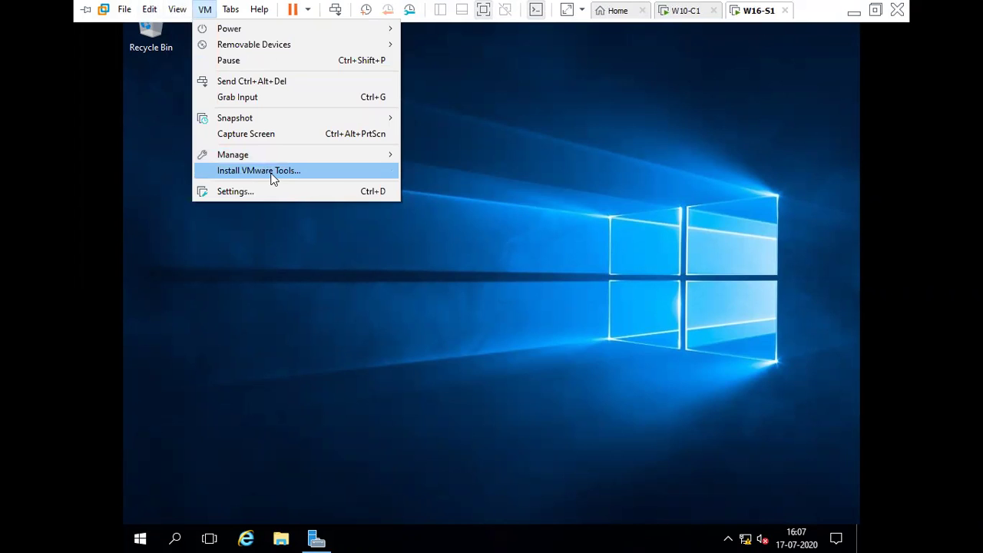
left_click(271, 172)
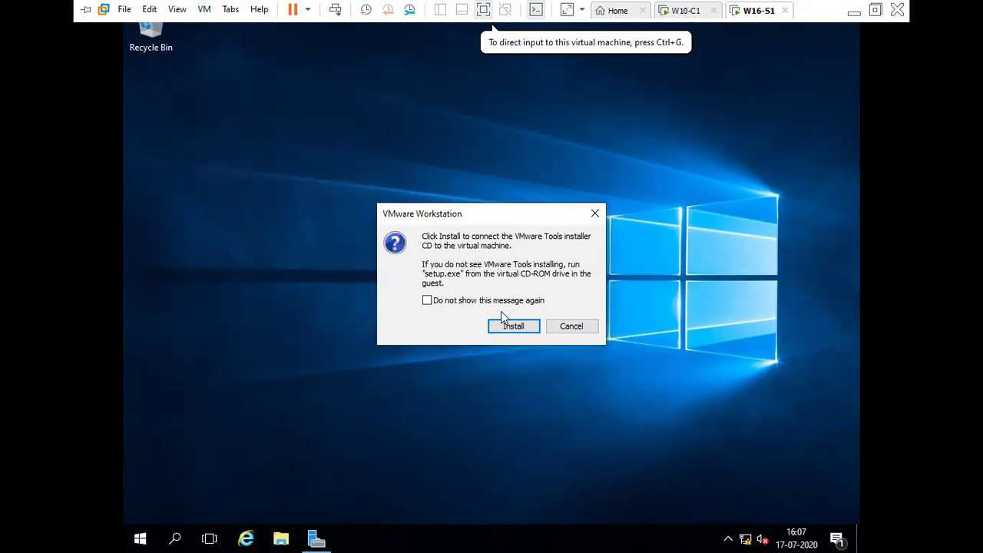
left_click(511, 327)
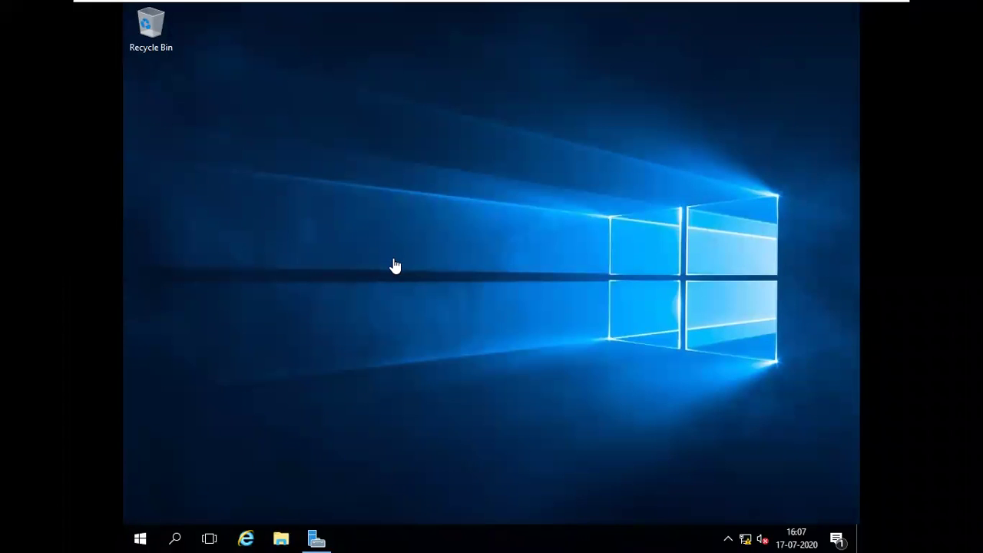
left_click(400, 262)
Step: Refresh the desktop, open This PC, and run setup64.exe from the VMware Tools disc
right_click(405, 219)
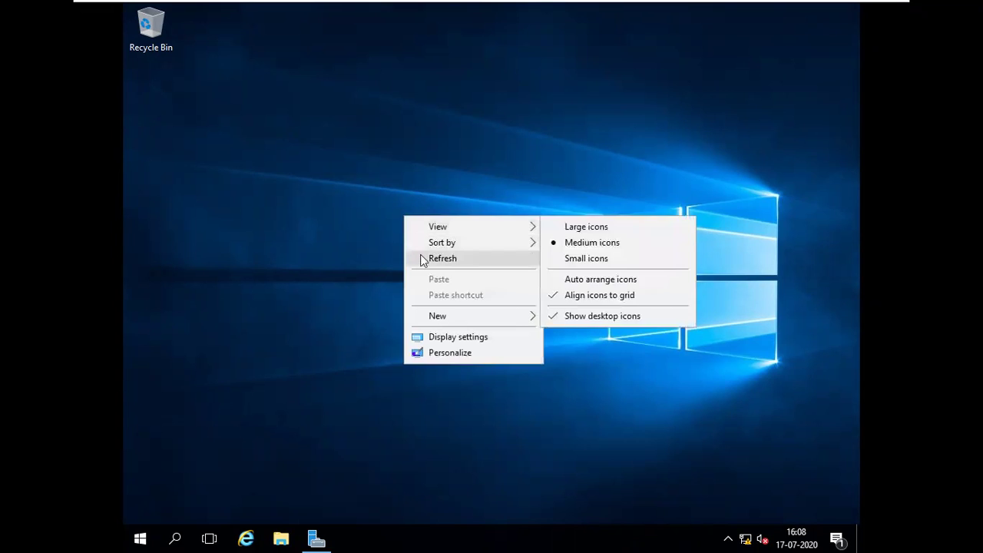
left_click(425, 258)
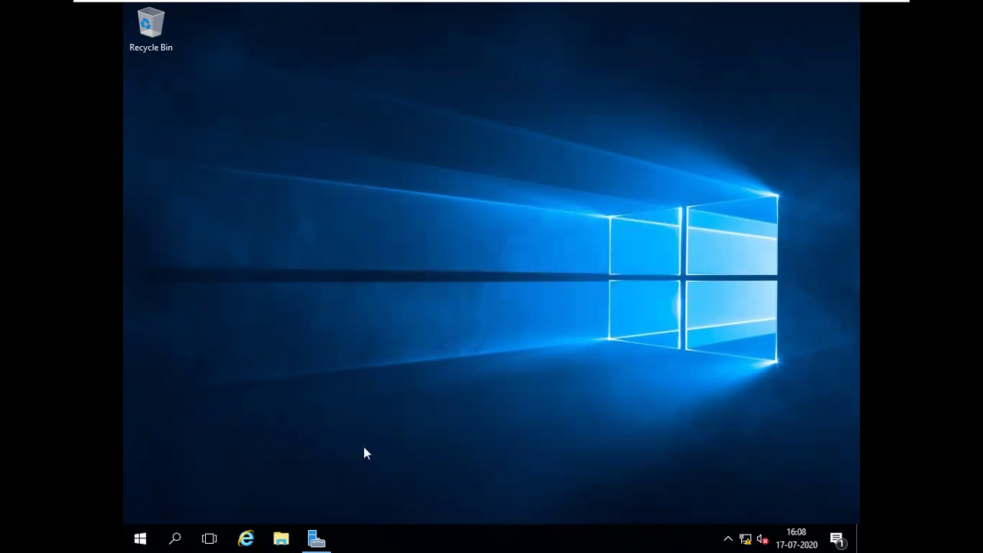
left_click(281, 537)
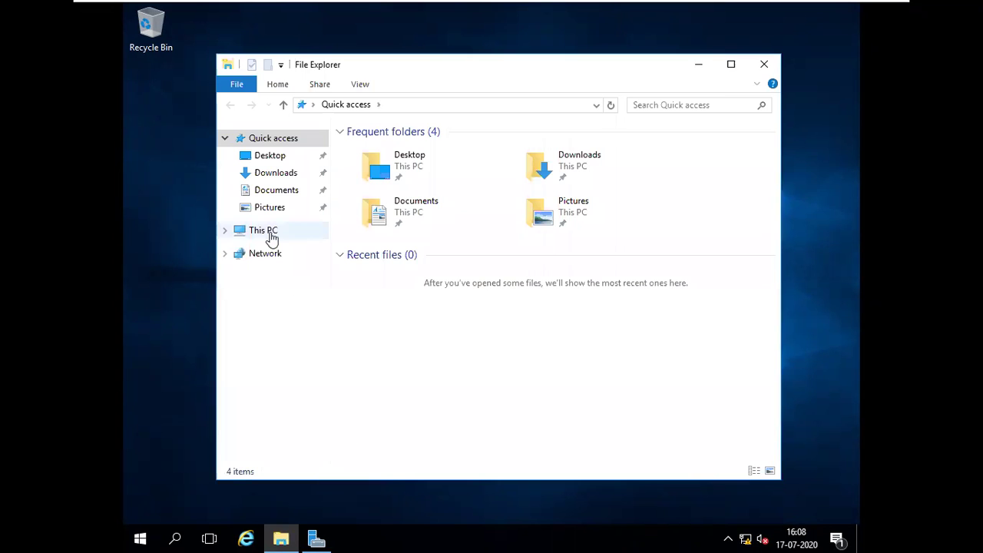
left_click(266, 232)
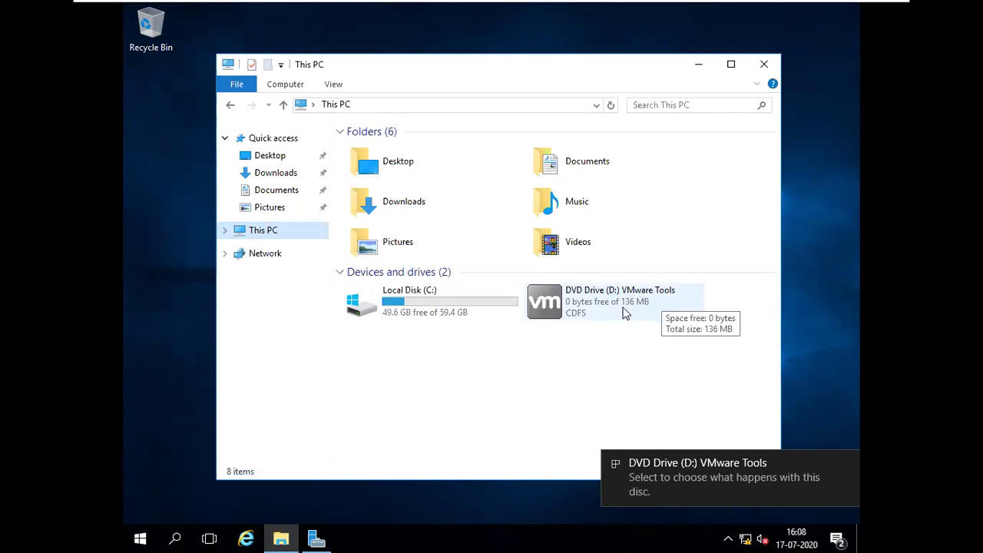
left_click(656, 467)
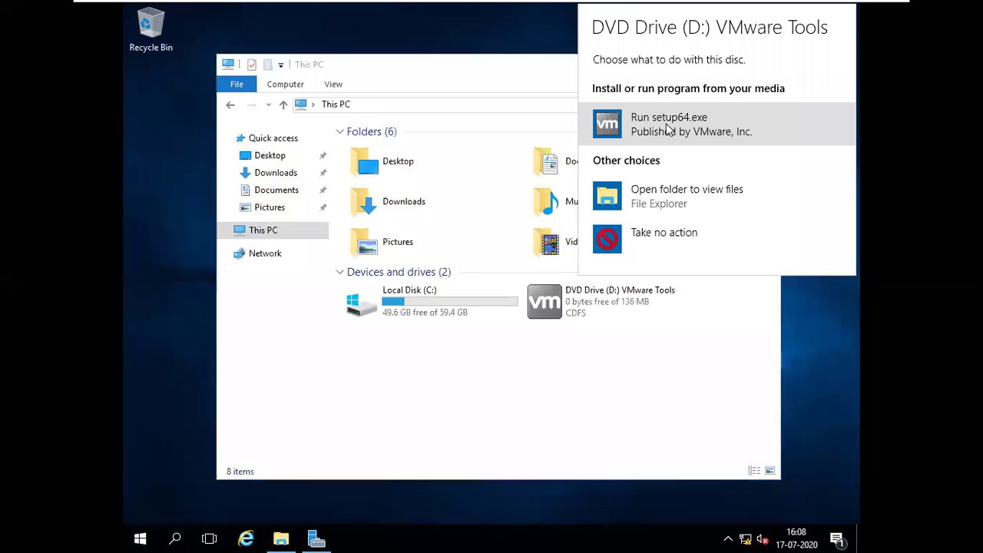
left_click(672, 129)
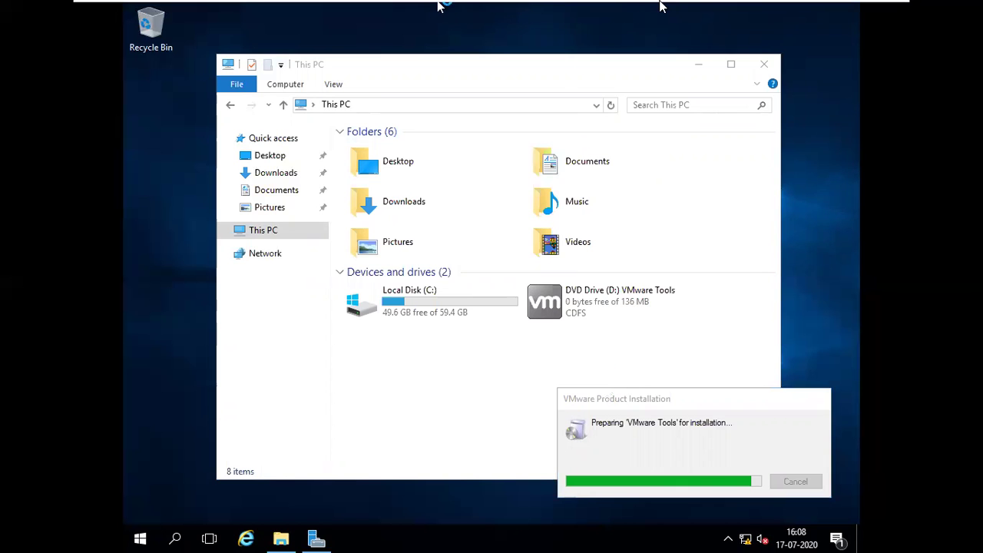
Step: Exit full screen, then move and minimize the This PC window
left_click(879, 9)
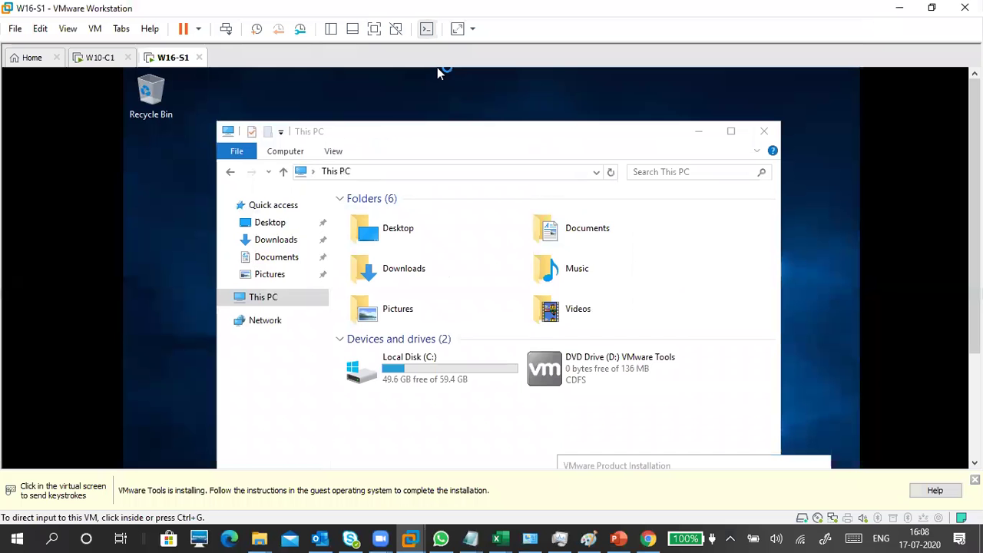
key("ctrl+alt")
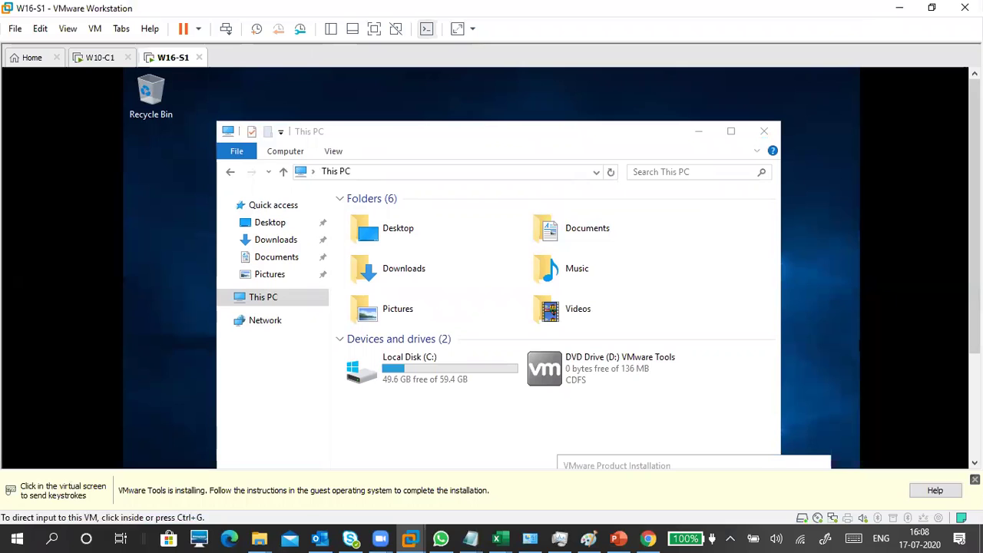
left_click(686, 345)
left_click_drag(504, 136, 477, 125)
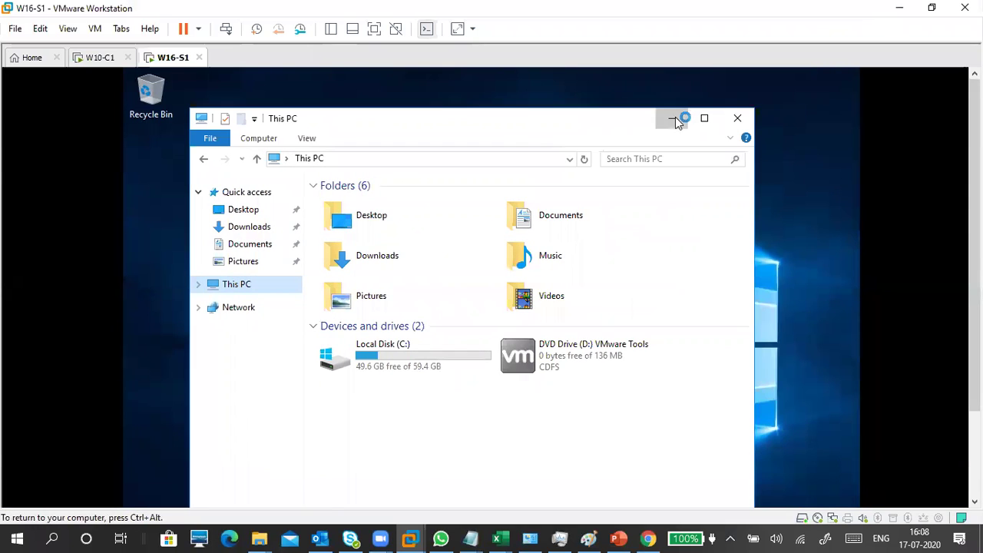
left_click(672, 117)
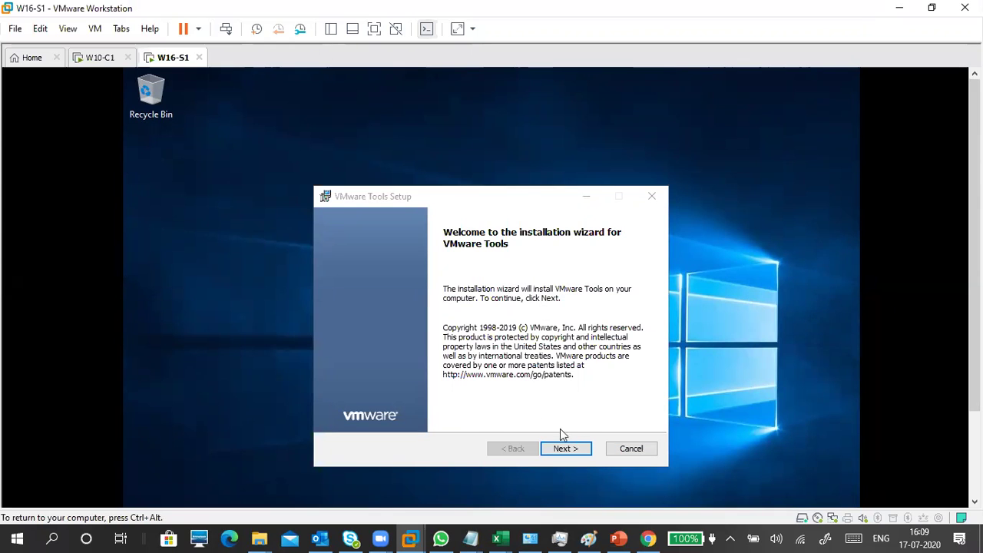
Step: Install VMware Tools with the Complete setup type
left_click(576, 452)
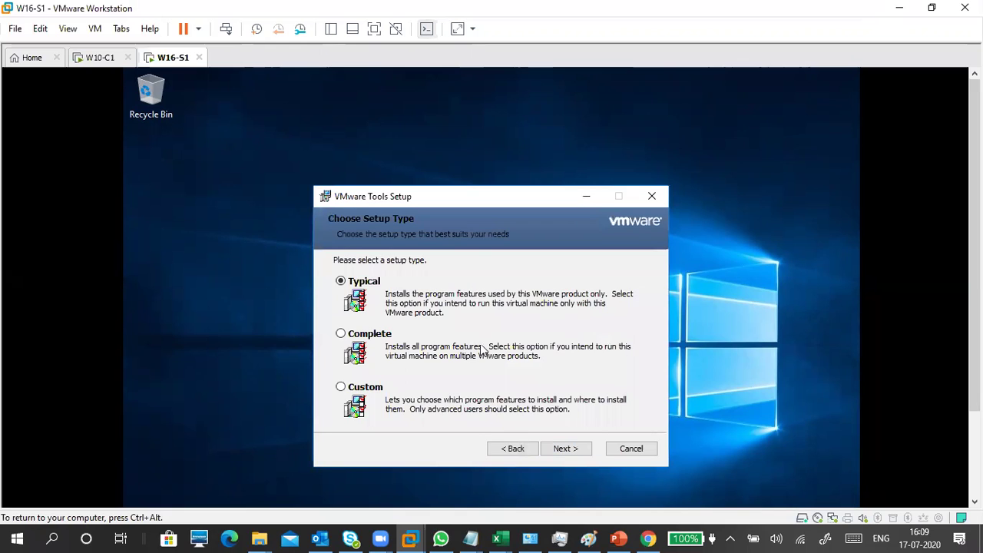
left_click(389, 334)
left_click(580, 453)
left_click(580, 453)
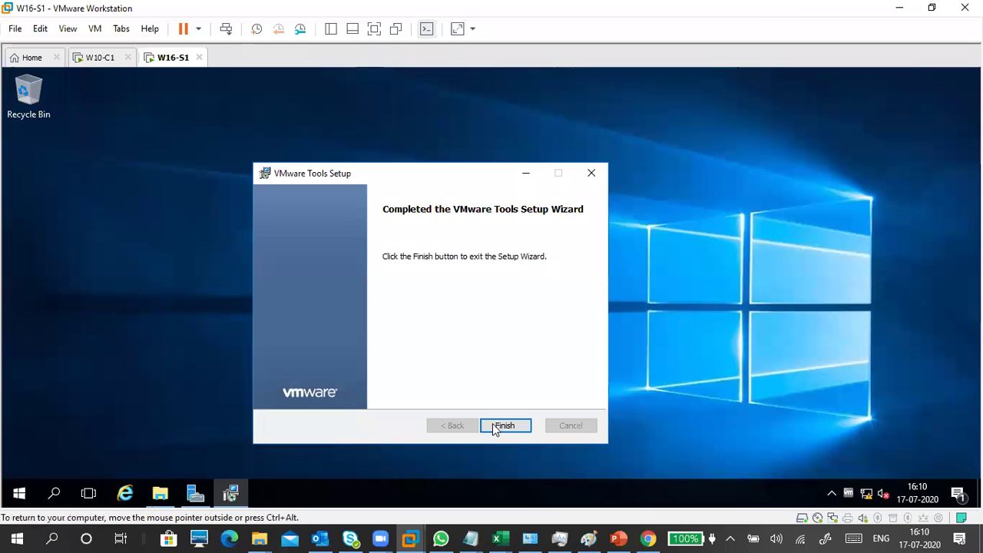
Step: Finish the VMware Tools setup and accept restarting the server now
left_click(492, 425)
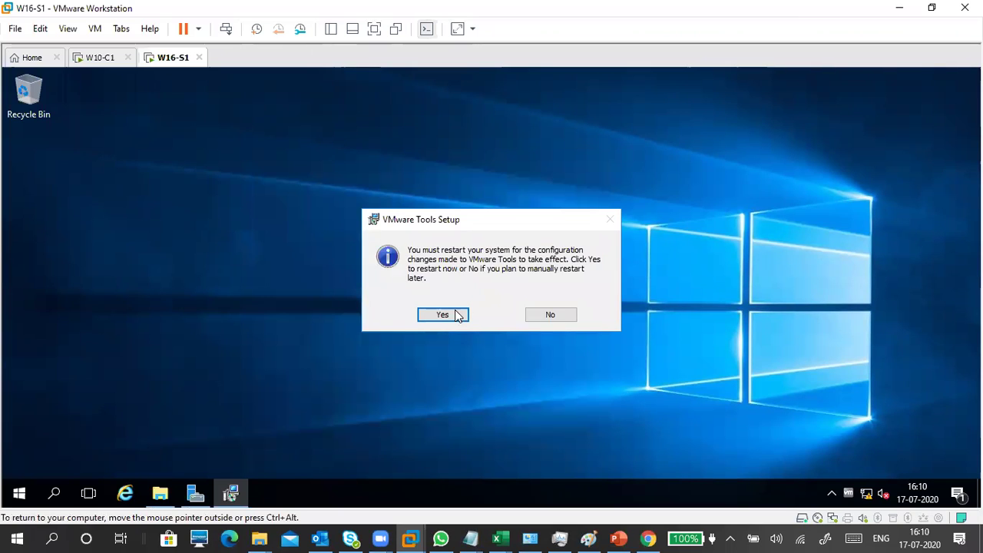
left_click(443, 314)
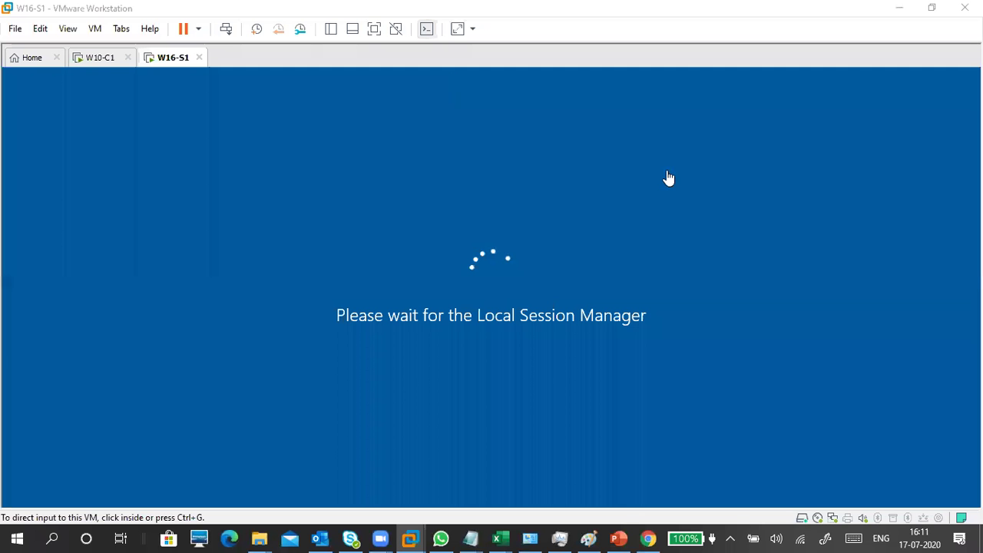
left_click(530, 261)
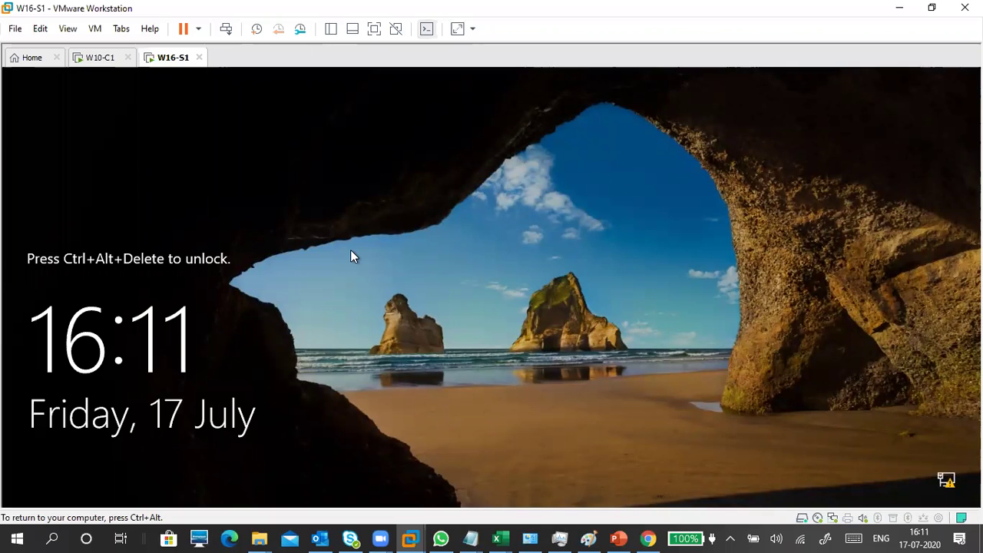
Step: Unlock W16-S1 and sign in with the Administrator password, then switch to Paint on the host
key("ctrl+alt+Insert")
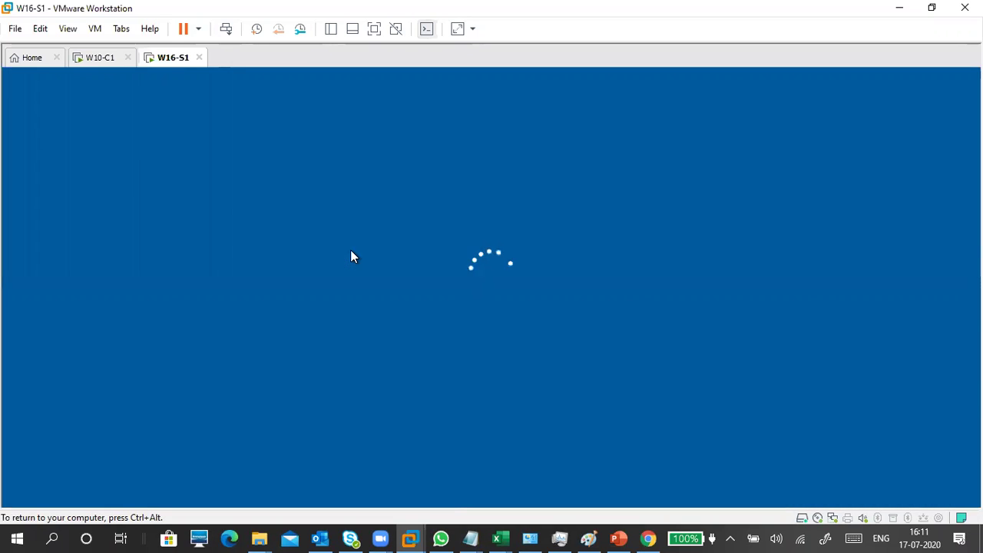
type("Pa$$w0rd")
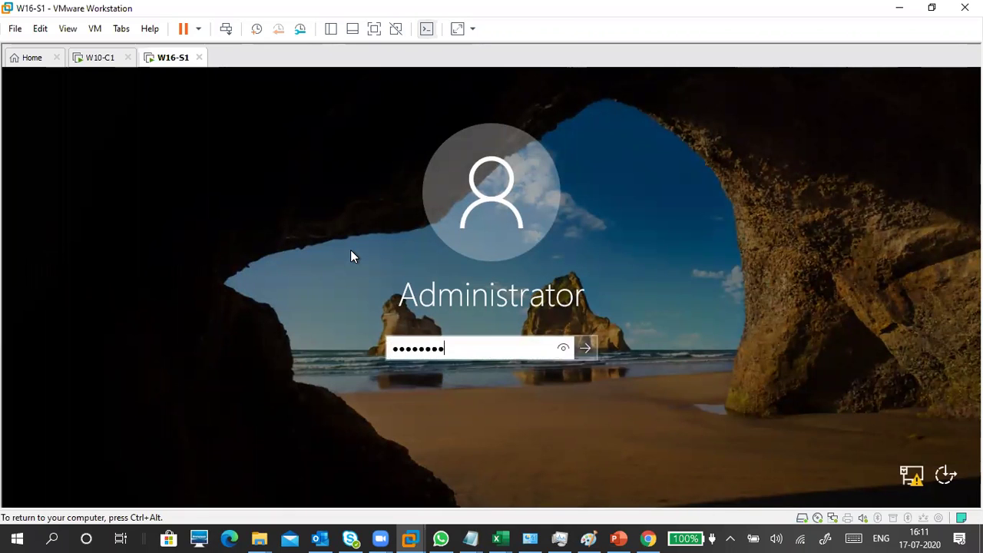
key("Return")
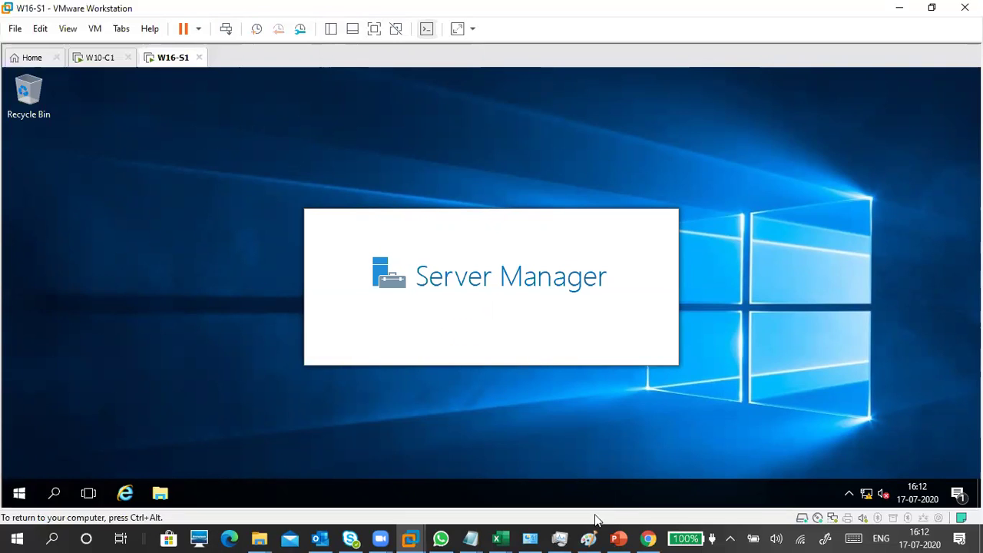
left_click(588, 539)
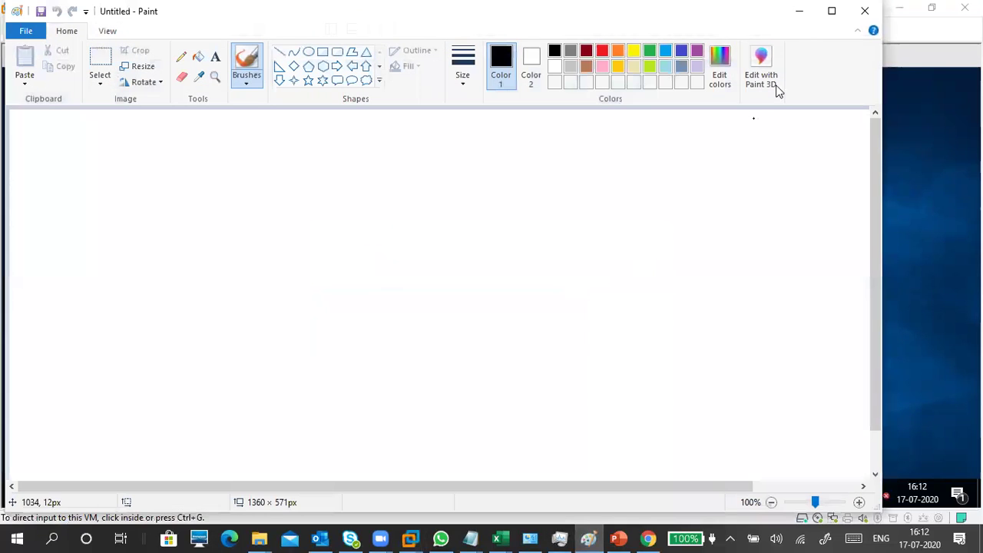
Step: Maximize Paint and draw a small rectangle of about 127×158 px on the canvas's left
left_click(831, 10)
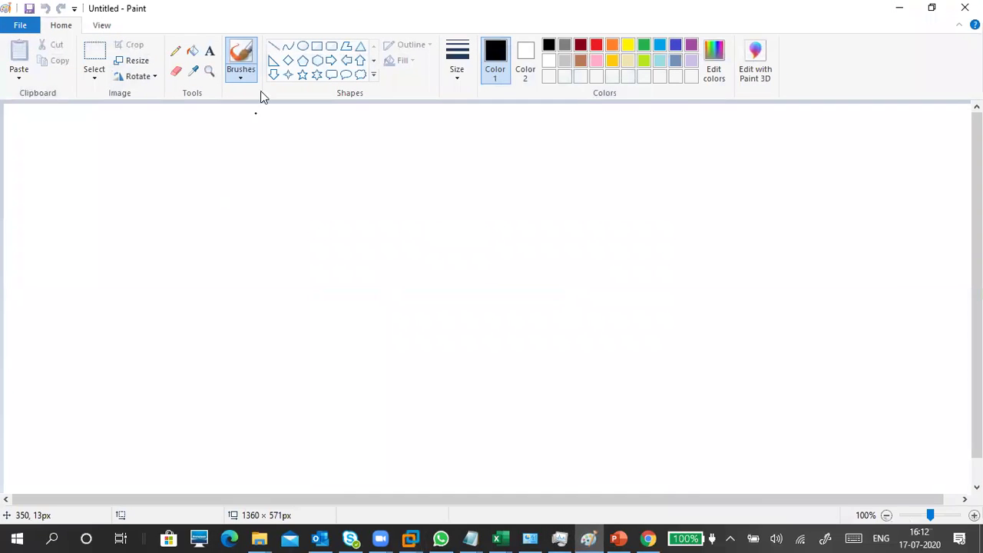
left_click(316, 46)
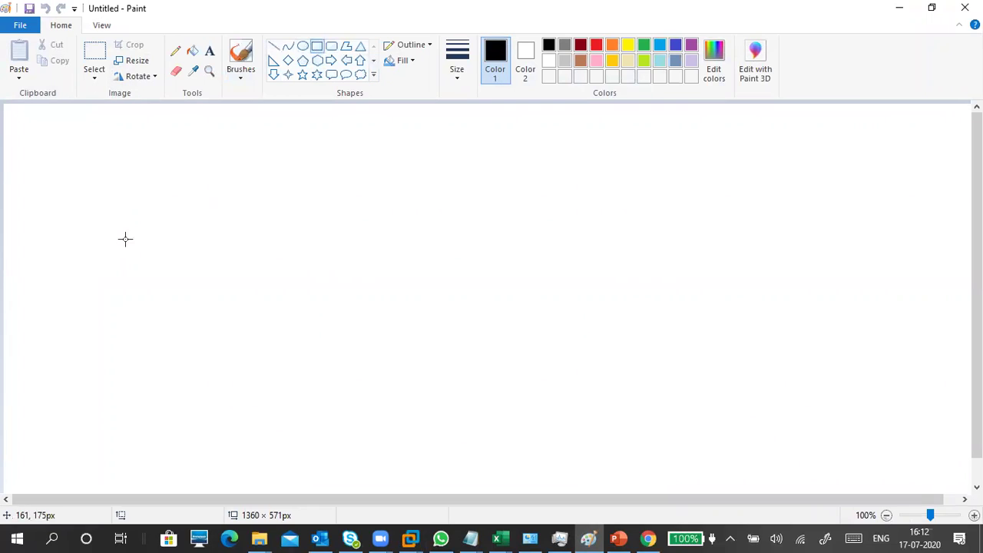
mouse_move(116, 216)
left_mouse_down()
mouse_move(253, 357)
mouse_move(238, 364)
mouse_move(230, 352)
left_mouse_up()
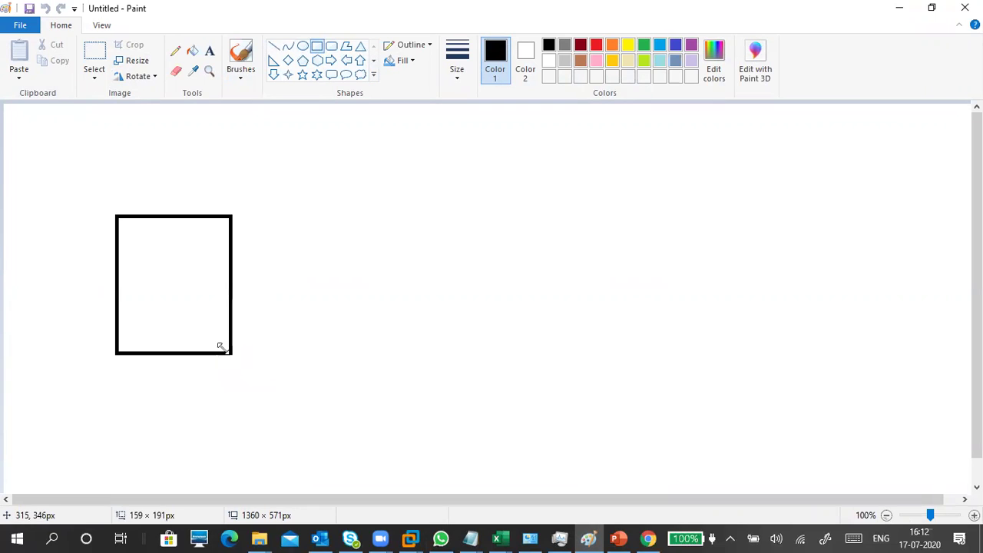
left_click_drag(180, 305, 187, 310)
left_click_drag(230, 351, 217, 334)
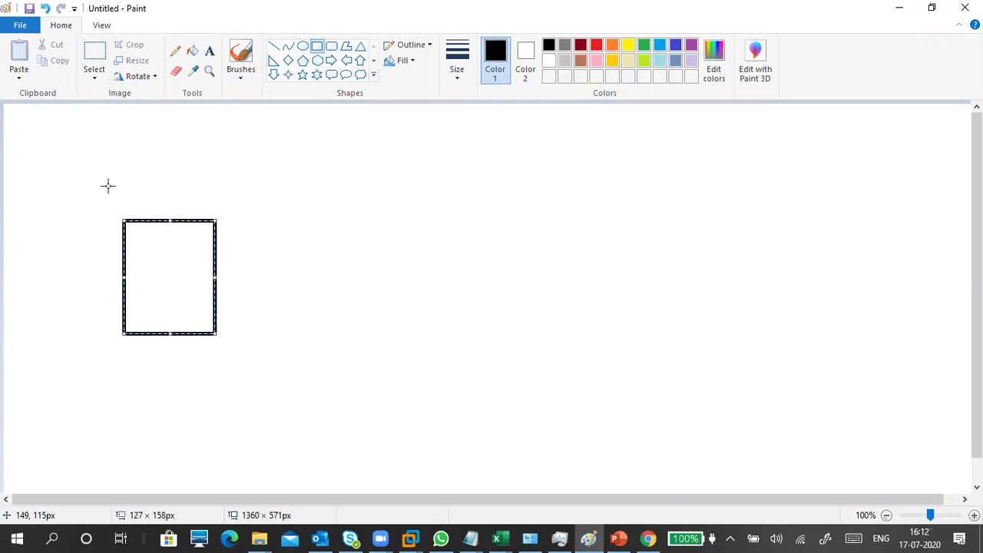
Step: Draw a larger rectangle enclosing the first and start a text label to its left
mouse_move(102, 190)
left_mouse_down()
mouse_move(279, 402)
mouse_move(264, 434)
mouse_move(261, 387)
left_mouse_up()
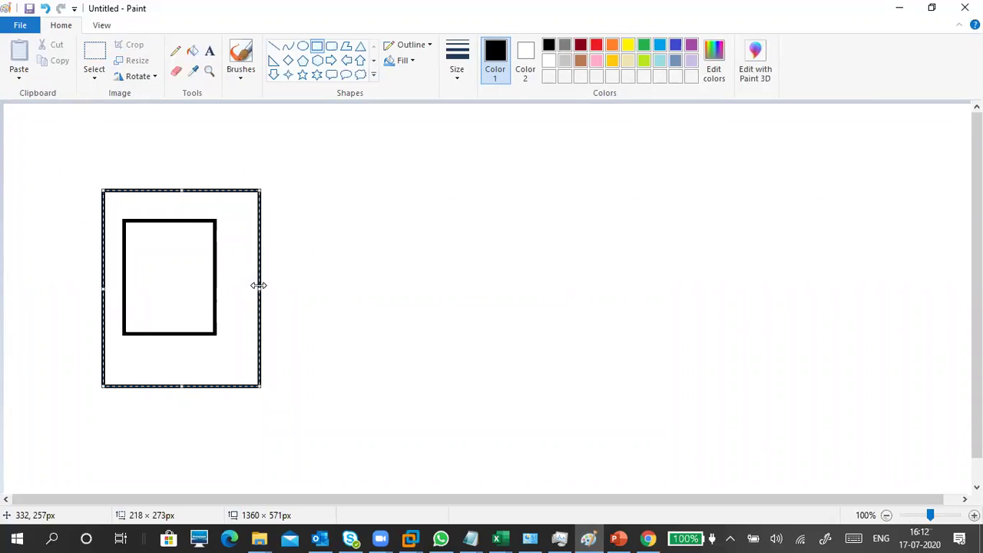
left_click(271, 163)
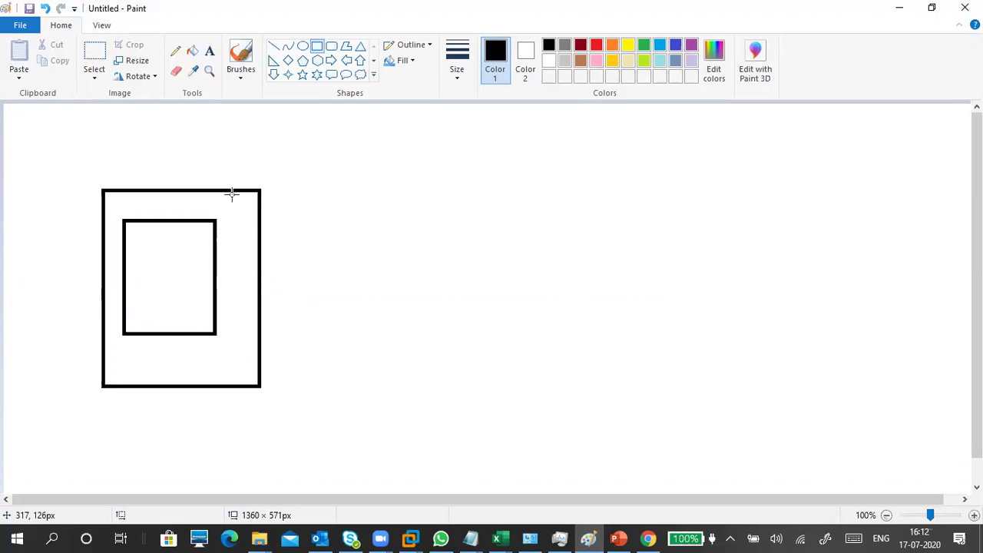
left_click(209, 51)
left_click(22, 182)
Step: Label the drawing 'win server 2016' and place 'server manager' above the inner box
type("win se")
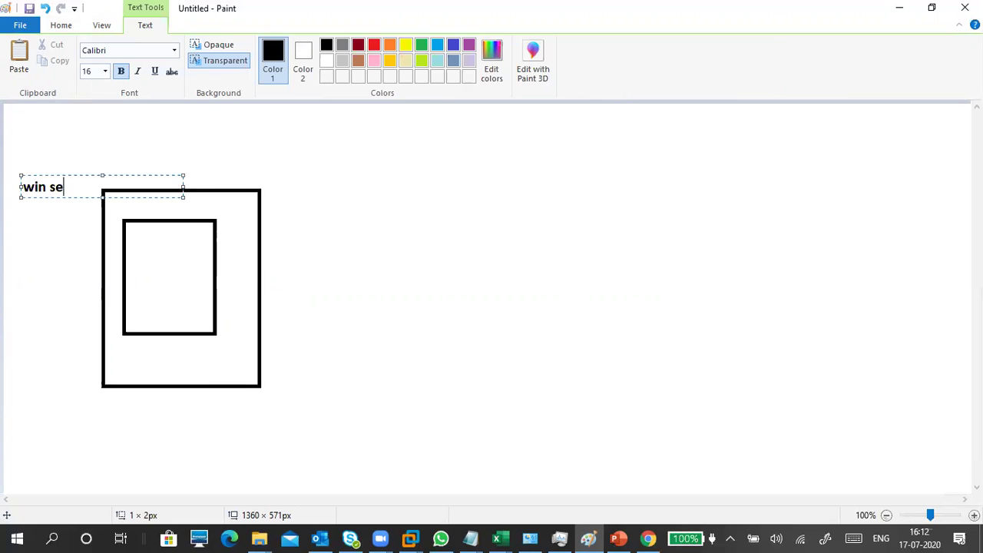
type("rver 2016")
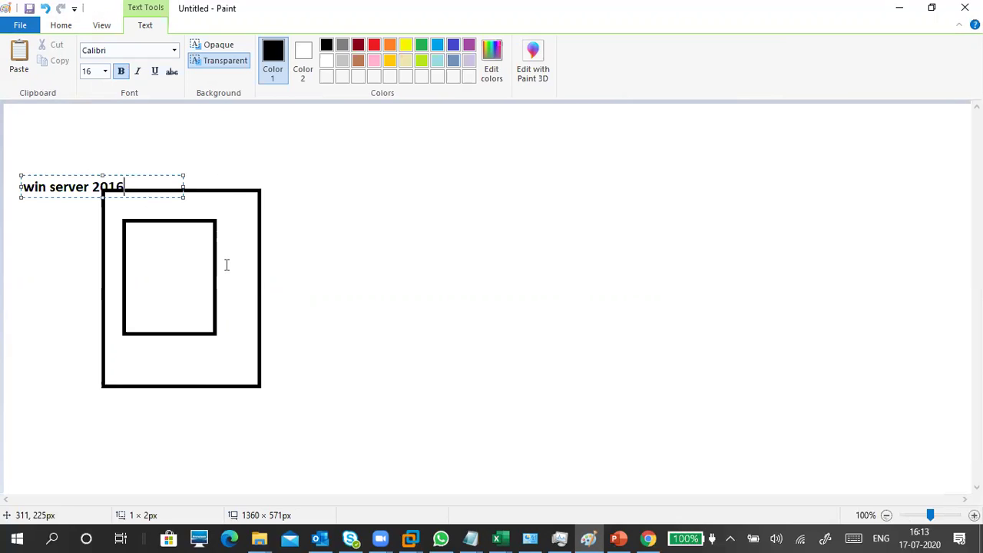
left_click(193, 275)
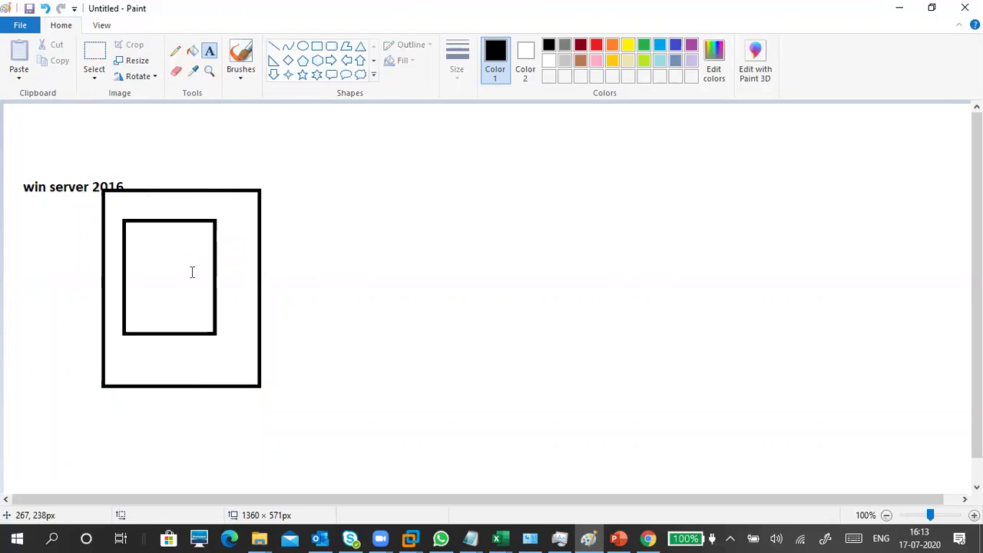
left_click(130, 221)
type("server manager")
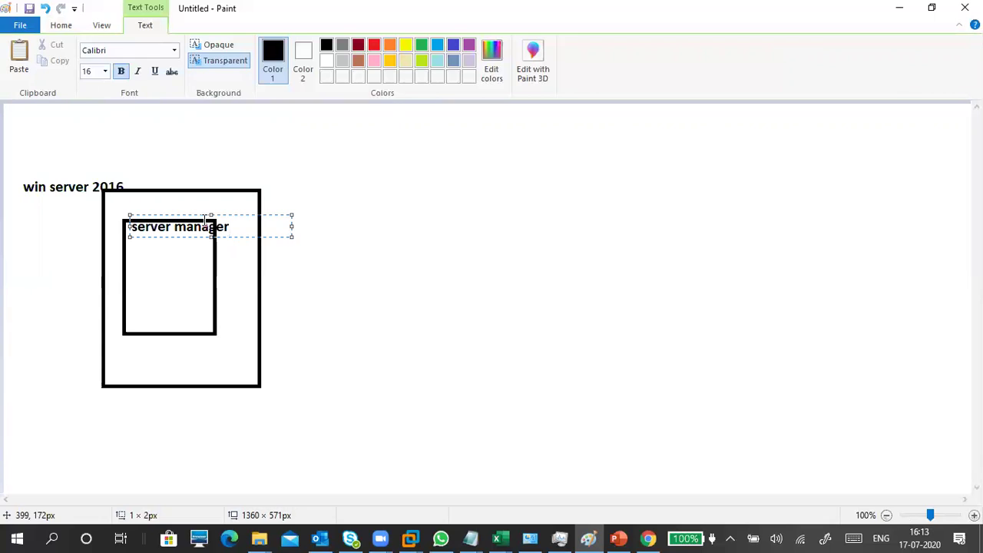
left_click_drag(199, 212, 179, 228)
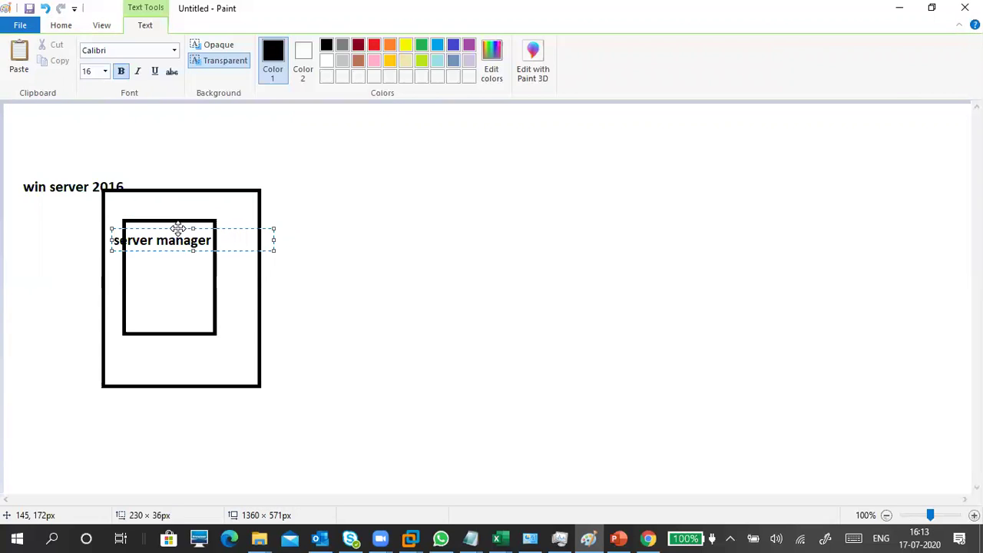
left_click_drag(178, 228, 189, 197)
left_click(323, 238)
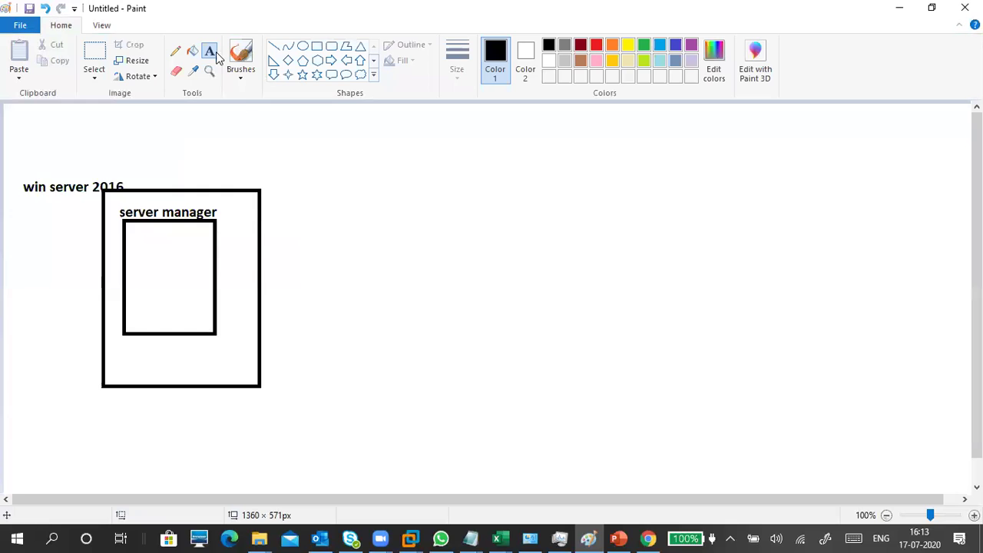
Step: Add the text label 's1' above the outer rectangle
left_click(167, 168)
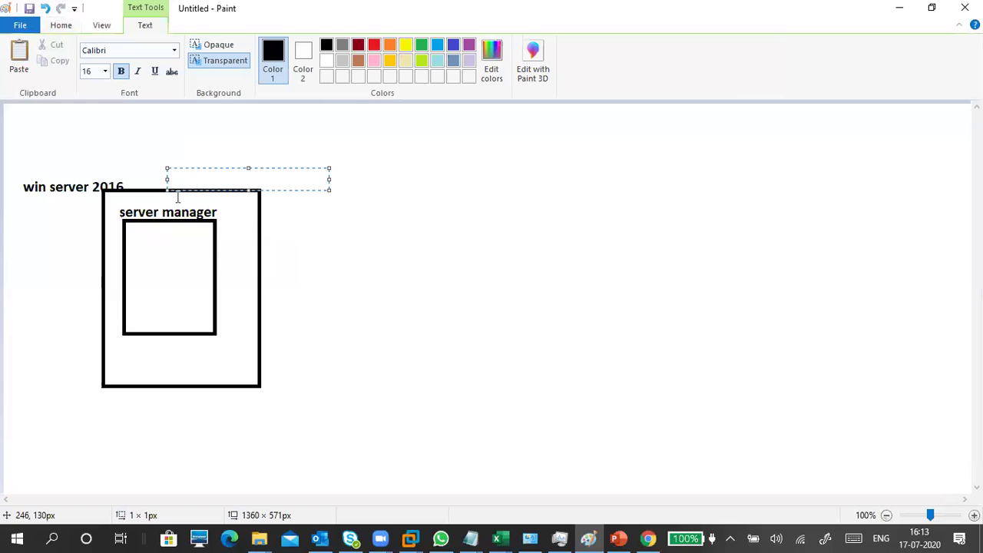
type("s1")
left_click(230, 232)
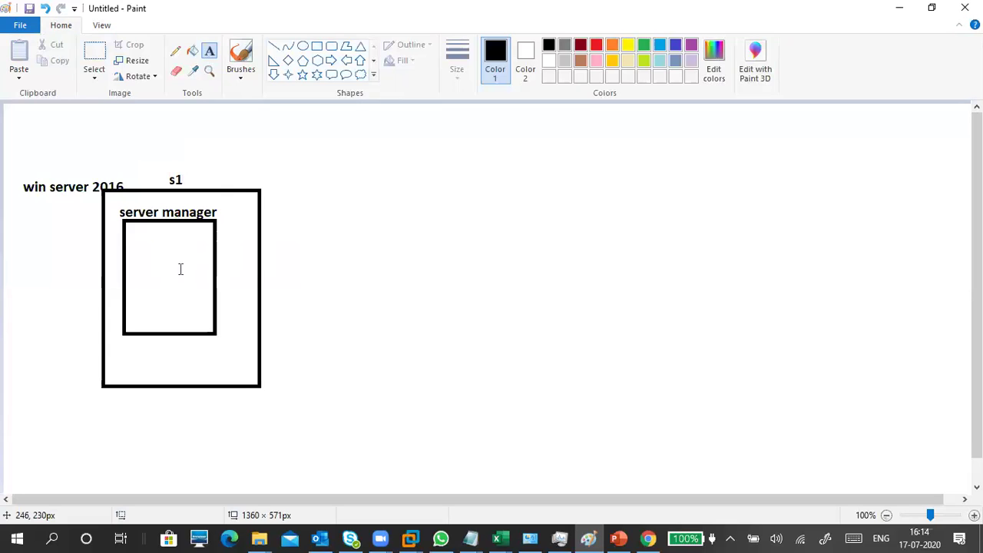
Step: Draw three more tall rectangles to the right of the labelled boxes
left_click(316, 46)
left_click_drag(337, 185, 441, 387)
left_click_drag(494, 183, 601, 387)
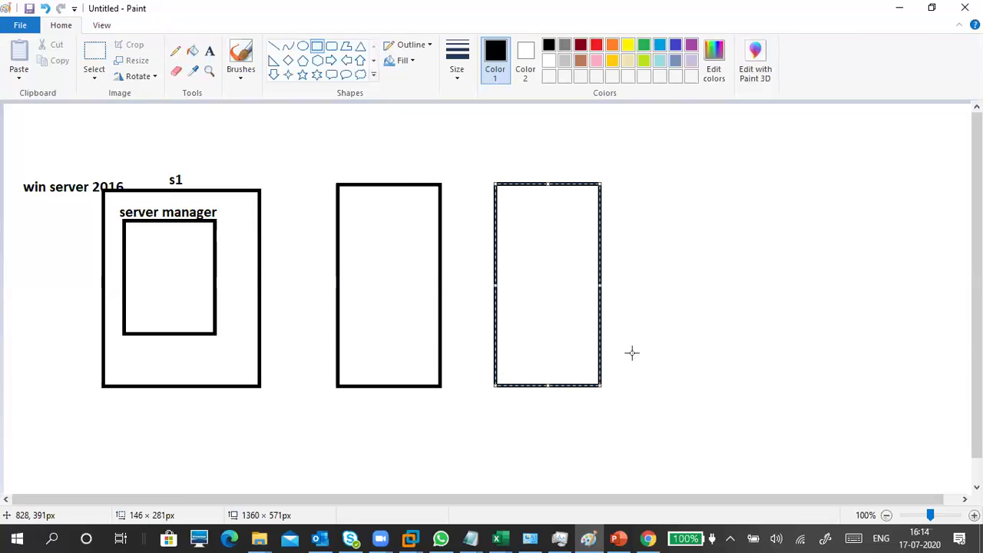
left_click(637, 181)
mouse_move(666, 228)
left_mouse_down()
mouse_move(745, 377)
mouse_move(733, 378)
left_mouse_up()
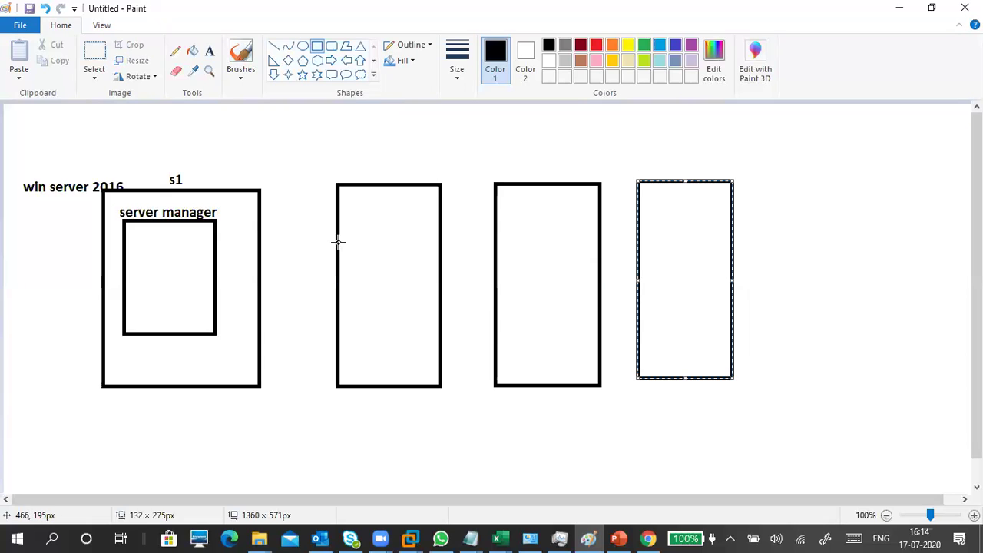
left_click(305, 212)
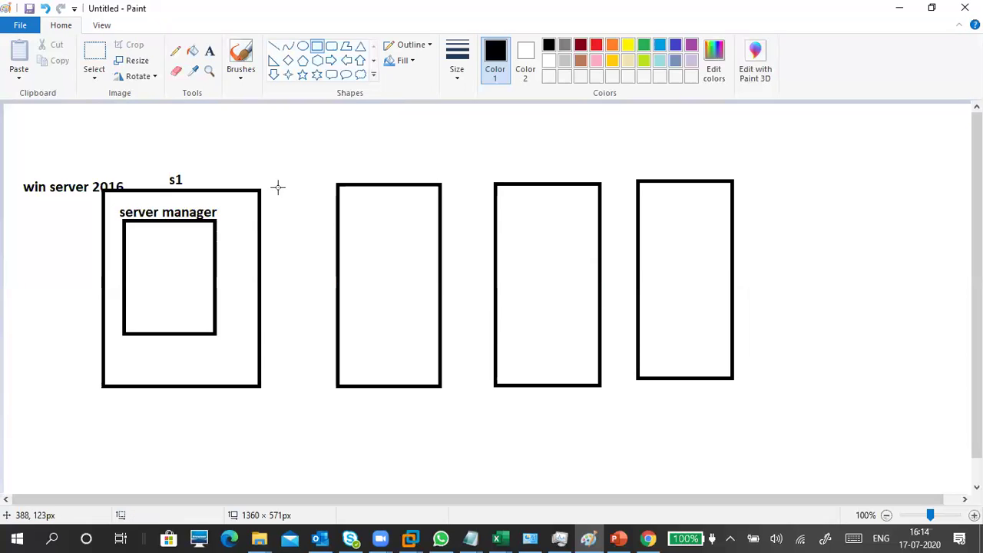
Step: Draw a smaller inner rectangle inside each of the second, third and fourth boxes
left_click(241, 79)
left_click(184, 100)
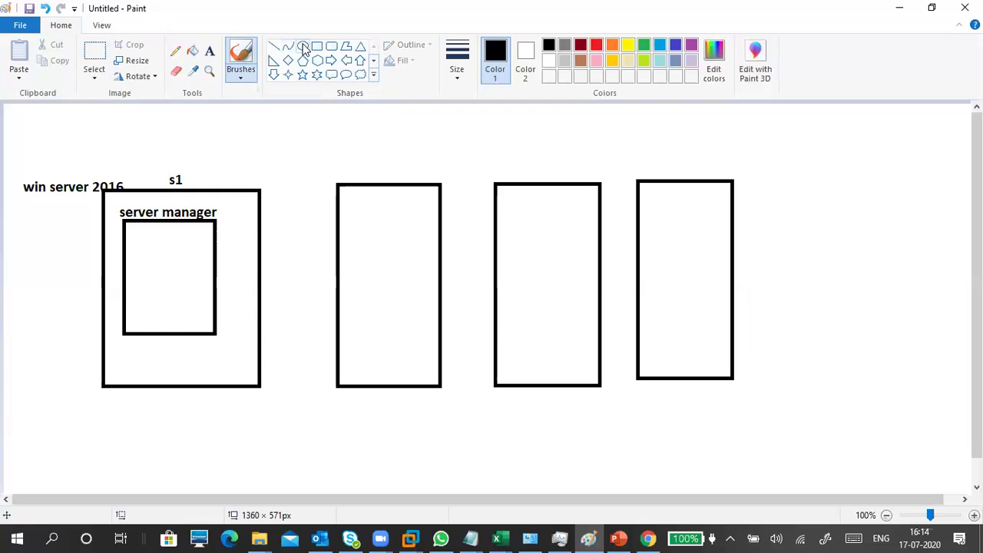
left_click(317, 46)
left_click_drag(351, 219, 407, 310)
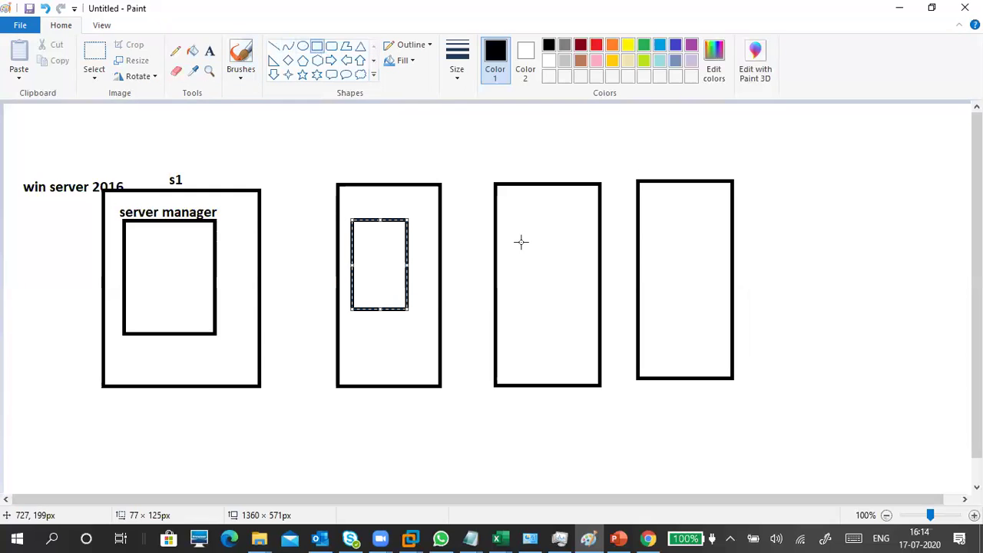
left_click_drag(510, 219, 572, 302)
left_click_drag(649, 215, 710, 298)
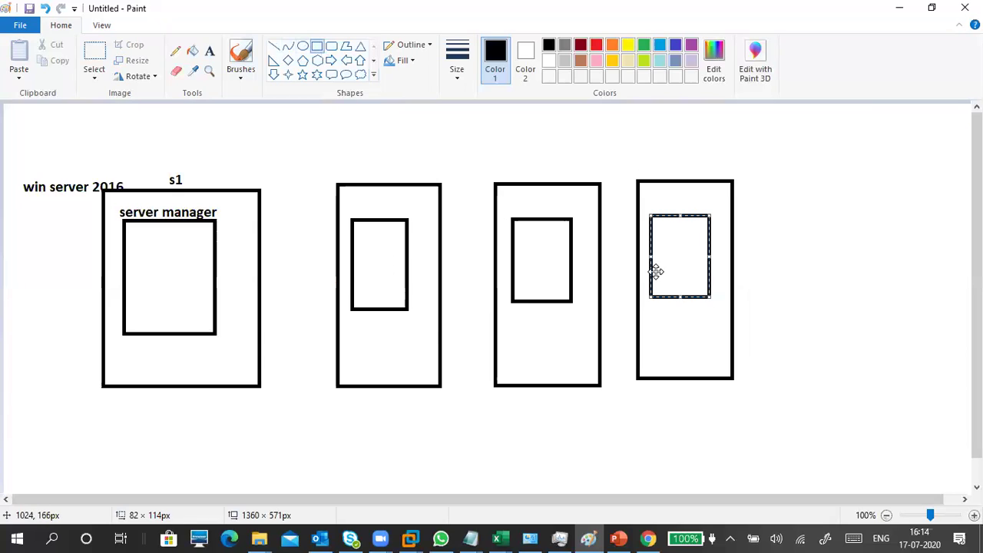
Step: With the first brush, handwrite s2, s3 and s4 above their boxes
left_click(240, 74)
left_click(158, 103)
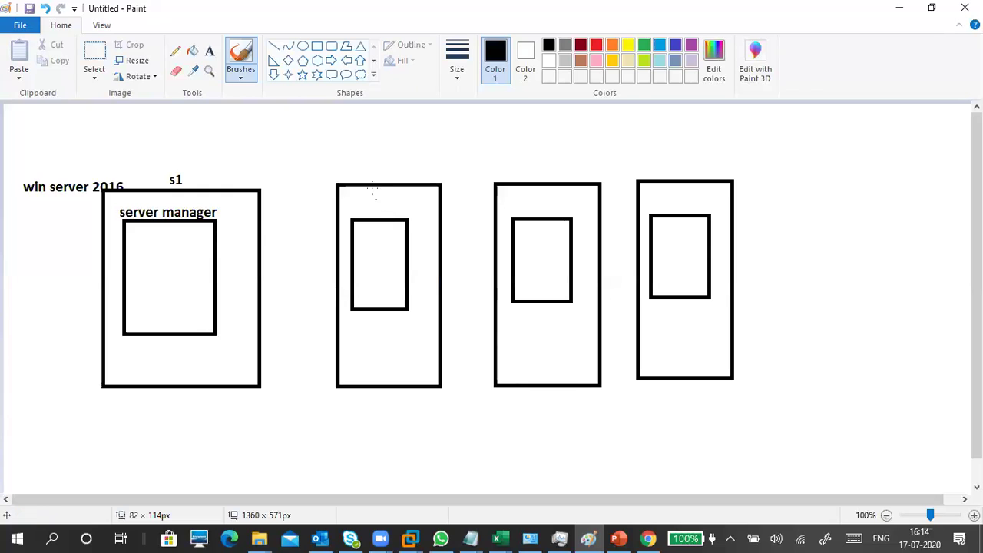
mouse_move(396, 165)
left_mouse_down()
mouse_move(387, 175)
mouse_move(415, 172)
left_mouse_up()
mouse_move(516, 162)
left_mouse_down()
mouse_move(511, 173)
mouse_move(528, 168)
mouse_move(522, 174)
left_mouse_up()
mouse_move(646, 157)
left_mouse_down()
mouse_move(633, 170)
mouse_move(662, 163)
mouse_move(666, 177)
left_mouse_up()
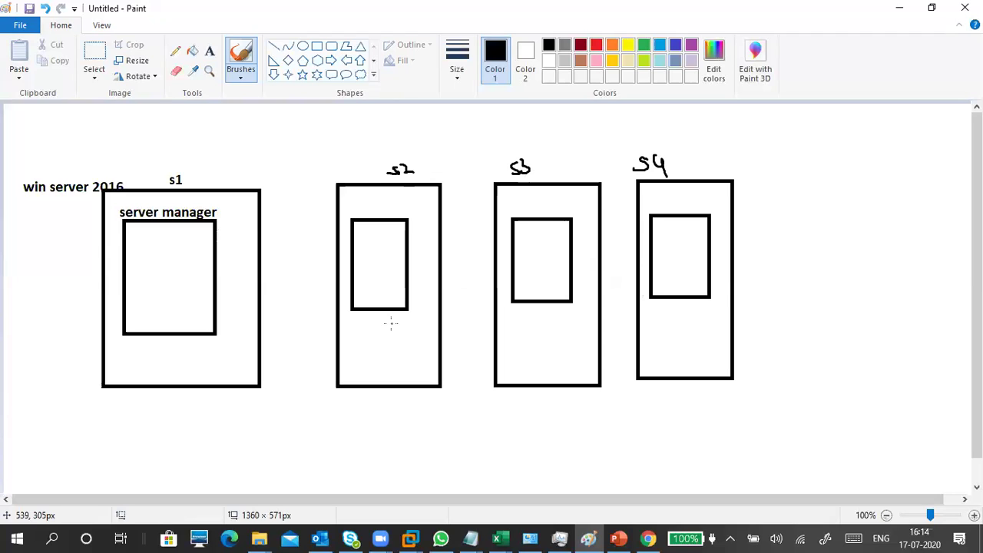
Step: Brush short handwritten role notes next to each of the s1, s2, s3 and s4 labels
mouse_move(200, 170)
left_mouse_down()
mouse_move(236, 167)
mouse_move(221, 142)
mouse_move(240, 170)
left_mouse_up()
mouse_move(330, 166)
left_mouse_down()
mouse_move(336, 175)
mouse_move(380, 163)
left_mouse_up()
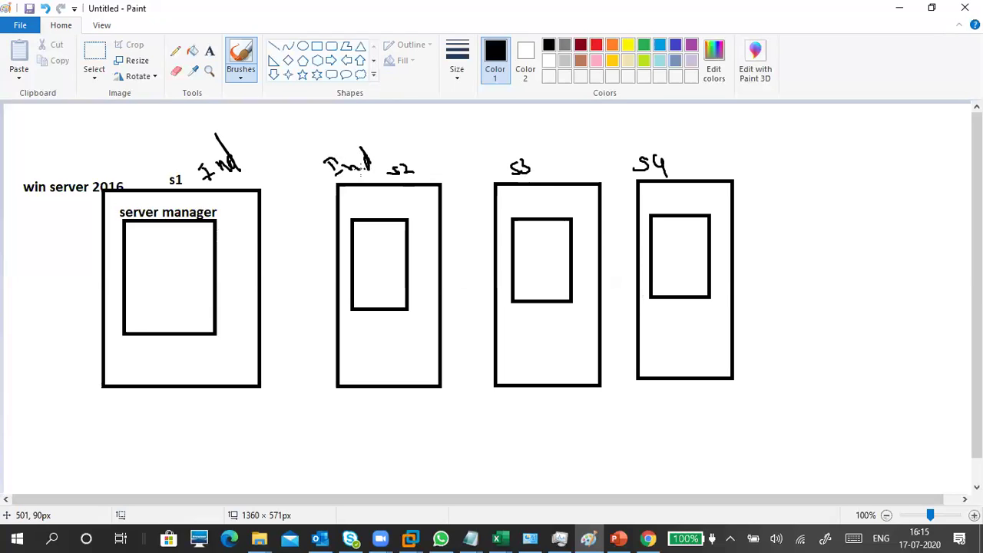
left_click_drag(232, 181, 262, 162)
mouse_move(367, 130)
left_mouse_down()
mouse_move(371, 146)
mouse_move(396, 149)
left_mouse_up()
mouse_move(521, 151)
left_mouse_down()
mouse_move(527, 137)
mouse_move(545, 138)
left_mouse_up()
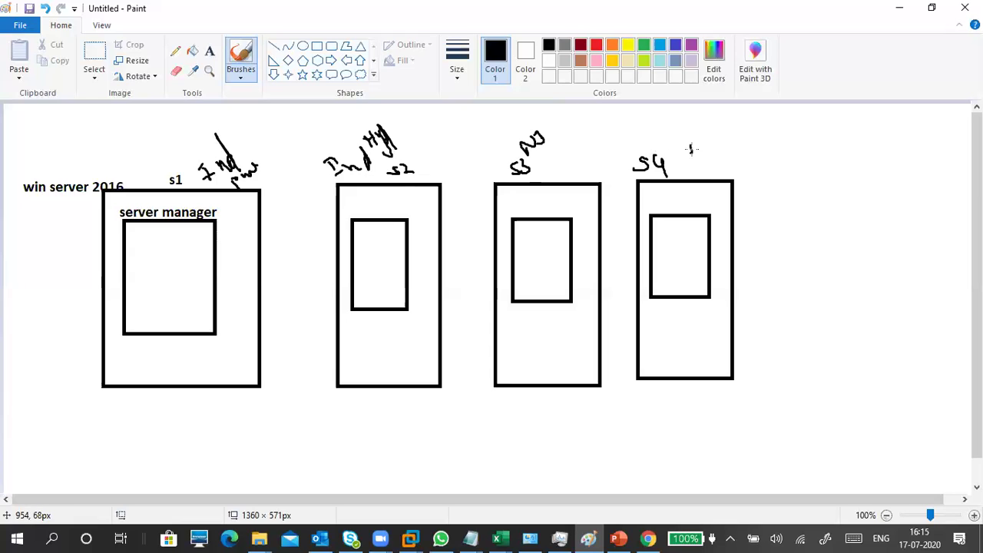
left_click_drag(696, 151, 722, 141)
Step: Bolden the s4 note, draw an s3→s4 arrow, and join all four boxes to a line beneath
mouse_move(702, 144)
left_mouse_down()
mouse_move(710, 132)
mouse_move(705, 159)
mouse_move(703, 140)
mouse_move(714, 136)
left_mouse_up()
mouse_move(555, 138)
left_mouse_down()
mouse_move(669, 125)
mouse_move(671, 136)
left_mouse_up()
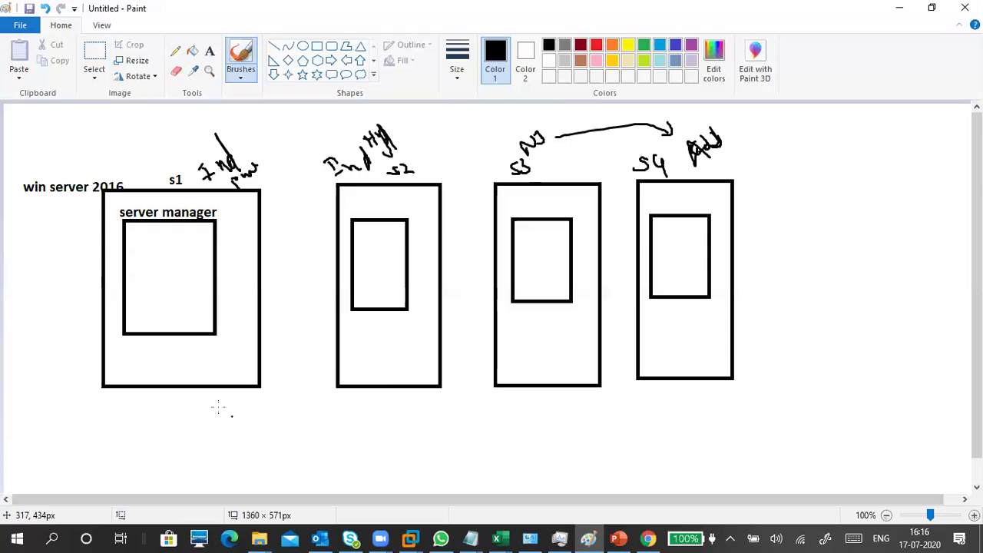
mouse_move(200, 386)
left_mouse_down()
mouse_move(198, 414)
mouse_move(185, 422)
mouse_move(738, 419)
left_mouse_up()
left_click_drag(681, 379, 685, 422)
left_click_drag(564, 387, 567, 417)
left_click_drag(397, 389, 393, 415)
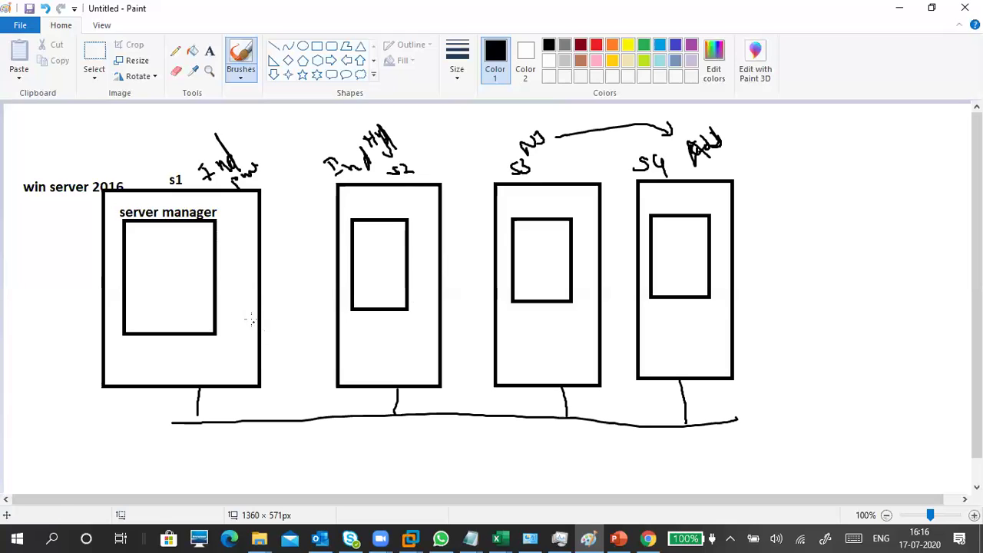
Step: Draw curved arrows from the s1 box to the s2, s3 and s4 boxes
mouse_move(251, 319)
left_mouse_down()
mouse_move(342, 329)
mouse_move(347, 338)
left_mouse_up()
mouse_move(226, 282)
left_mouse_down()
mouse_move(252, 321)
mouse_move(233, 277)
left_mouse_up()
mouse_move(252, 332)
left_mouse_down()
mouse_move(326, 341)
mouse_move(499, 311)
mouse_move(496, 326)
left_mouse_up()
mouse_move(246, 359)
left_mouse_down()
mouse_move(602, 331)
mouse_move(641, 313)
mouse_move(636, 324)
left_mouse_up()
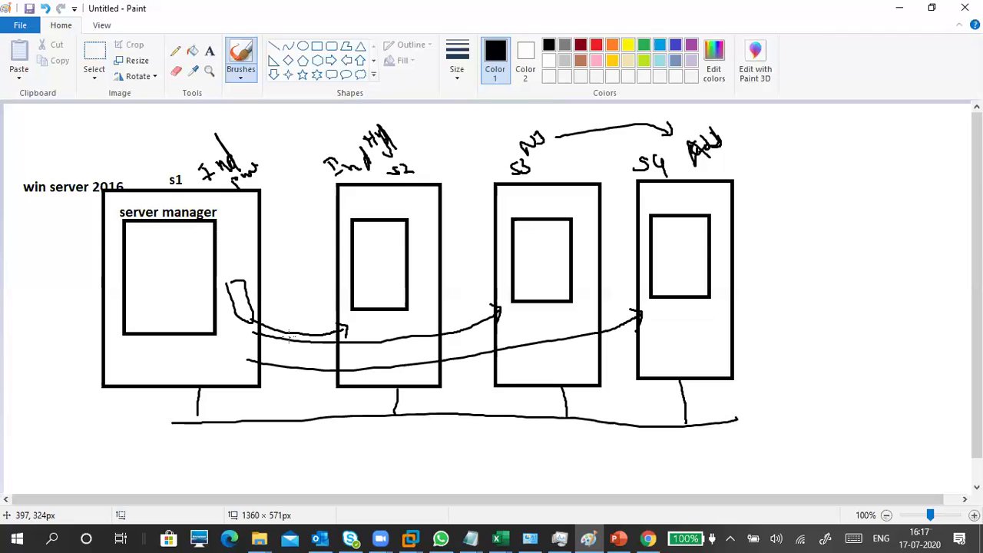
Step: Tick the top of the server manager box and handwrite S1, S2, S3, S4 inside it
left_click_drag(198, 232, 216, 222)
left_click(135, 227)
mouse_move(136, 230)
left_mouse_down()
mouse_move(132, 266)
mouse_move(156, 266)
mouse_move(127, 295)
mouse_move(142, 296)
mouse_move(141, 313)
mouse_move(148, 304)
mouse_move(163, 323)
left_mouse_up()
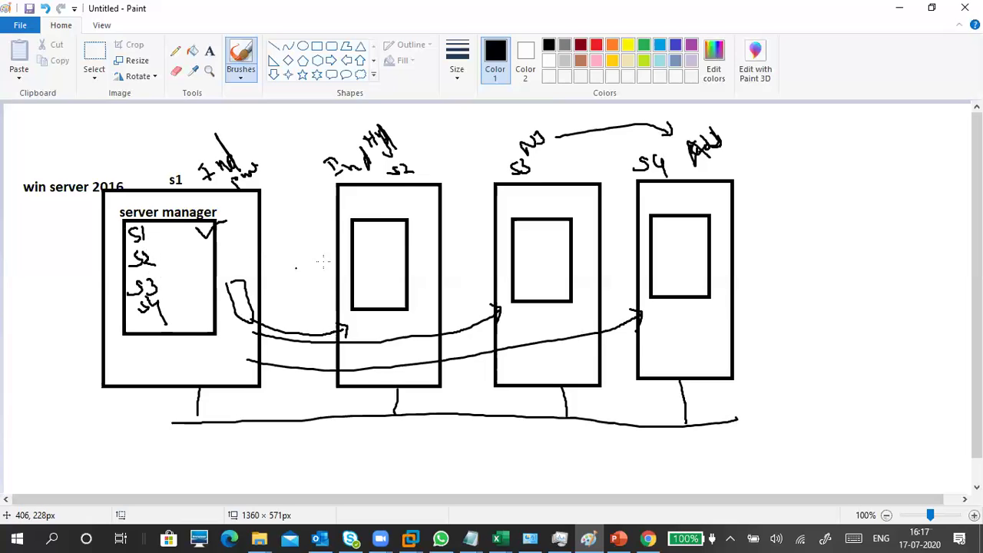
Step: Tick the inner boxes of s2, s3 and s4 and the matching entries in the server list
left_click_drag(371, 243, 388, 232)
left_click_drag(157, 255, 167, 251)
left_click_drag(527, 244, 542, 236)
mouse_move(152, 281)
left_mouse_down()
mouse_move(176, 269)
mouse_move(167, 254)
mouse_move(178, 301)
mouse_move(156, 322)
left_mouse_up()
left_click_drag(174, 283, 199, 256)
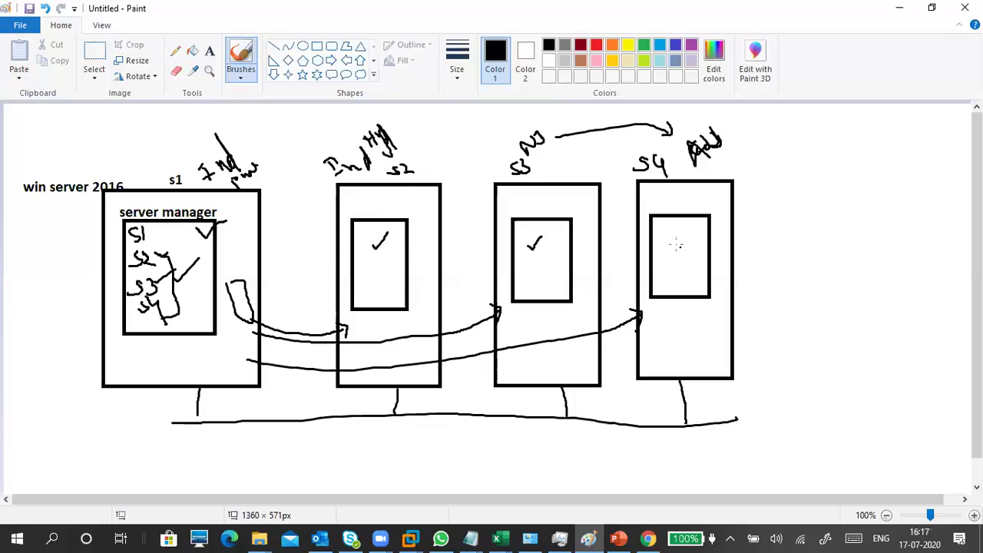
left_click_drag(667, 230, 677, 225)
Step: Undo the ticks, list notes and s1 arrows with Ctrl+Z, then jot notes inside the s2 box
key("ctrl+z")
key("ctrl+z")
key("ctrl+z")
key("ctrl+z")
key("ctrl+z")
key("ctrl+z")
key("ctrl+z")
key("ctrl+z")
key("ctrl+z")
key("ctrl+z")
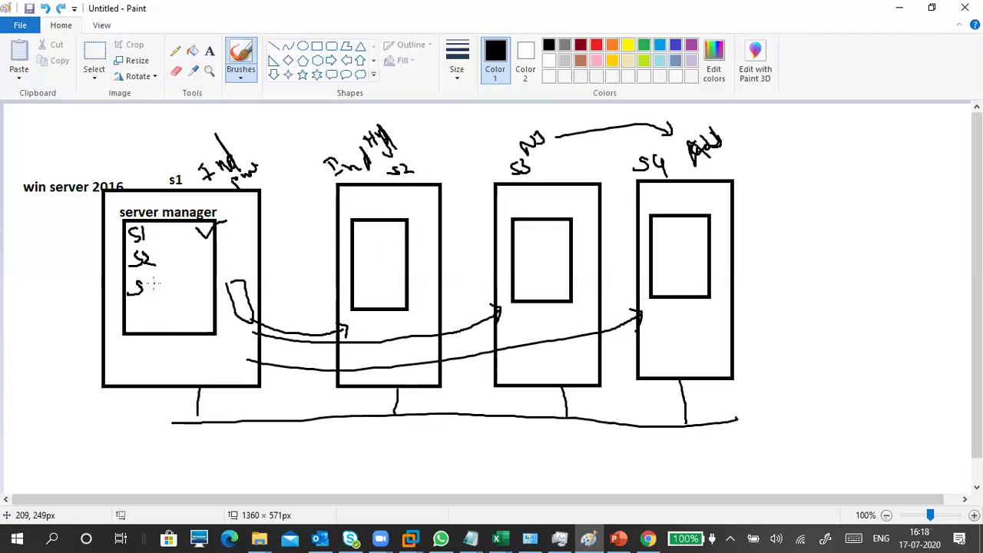
key("ctrl+z")
key("ctrl+z")
key("ctrl+z")
key("ctrl+z")
key("ctrl+z")
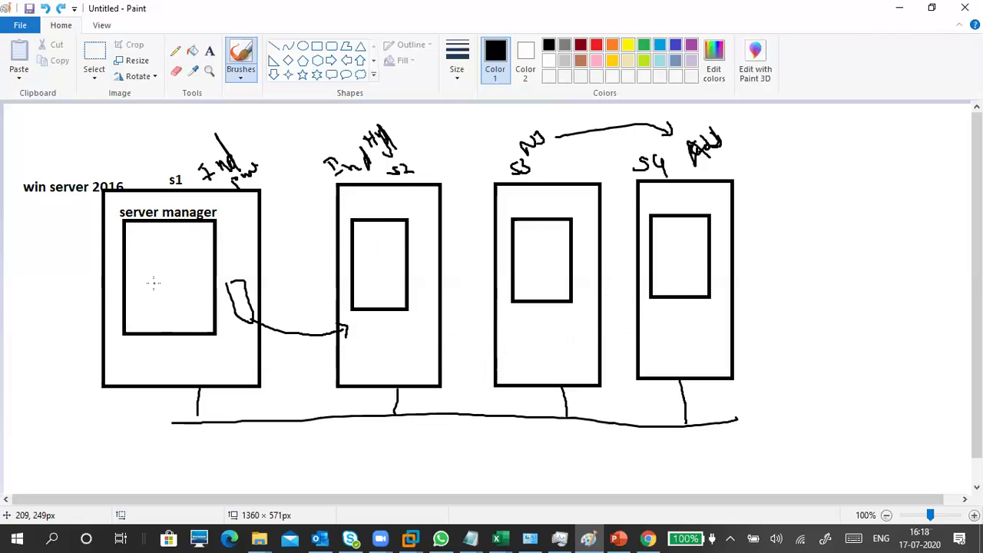
key("ctrl+z")
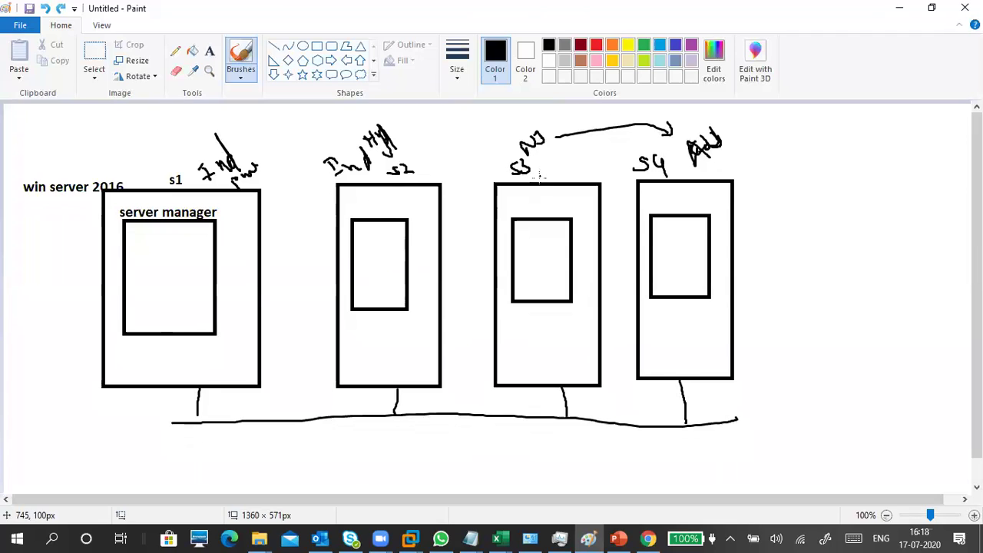
left_click_drag(400, 180, 422, 174)
mouse_move(367, 201)
left_mouse_down()
mouse_move(370, 212)
mouse_move(403, 206)
mouse_move(373, 238)
mouse_move(397, 240)
mouse_move(437, 218)
mouse_move(453, 224)
left_mouse_up()
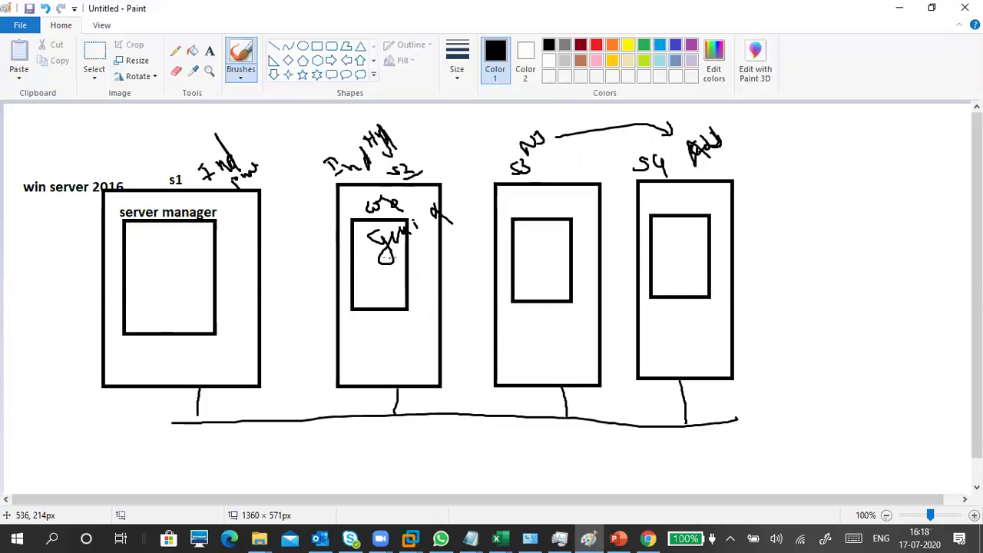
Step: Draw a two-way arrow between s2 and server manager, write and circle S1, and tick server manager
left_click_drag(390, 262, 424, 237)
mouse_move(372, 345)
left_mouse_down()
mouse_move(188, 298)
mouse_move(198, 309)
left_mouse_up()
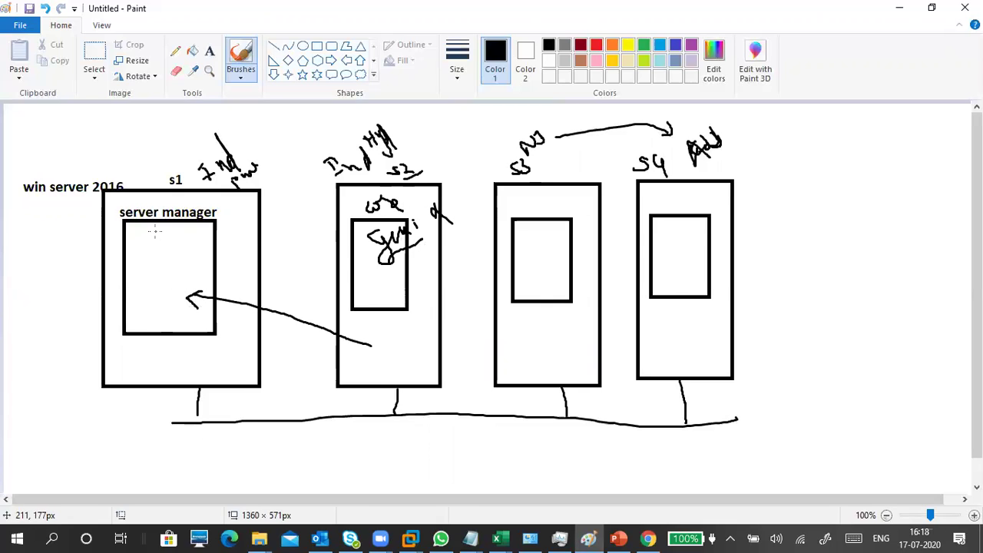
mouse_move(142, 231)
left_mouse_down()
mouse_move(149, 246)
mouse_move(140, 261)
mouse_move(161, 260)
mouse_move(151, 272)
mouse_move(164, 263)
left_mouse_up()
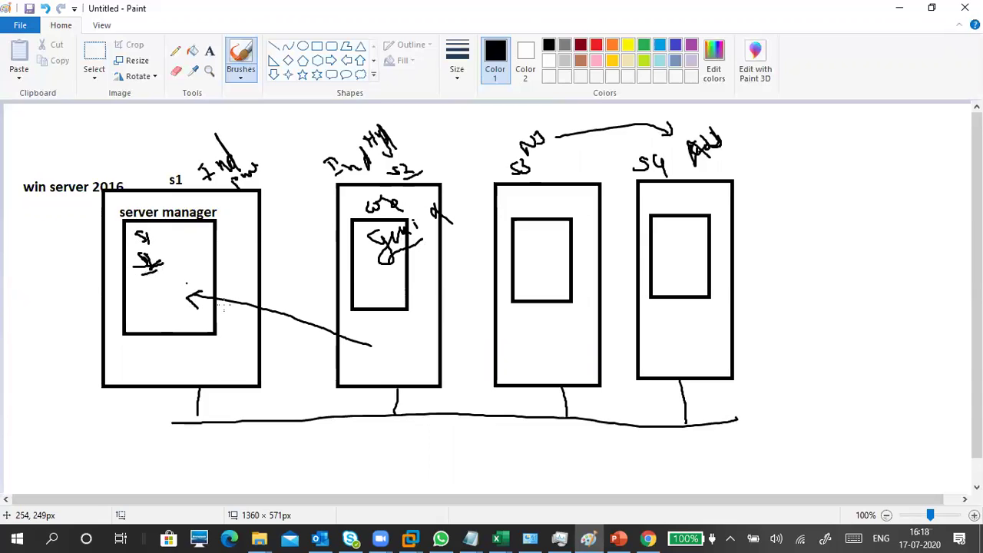
left_click_drag(371, 338, 357, 355)
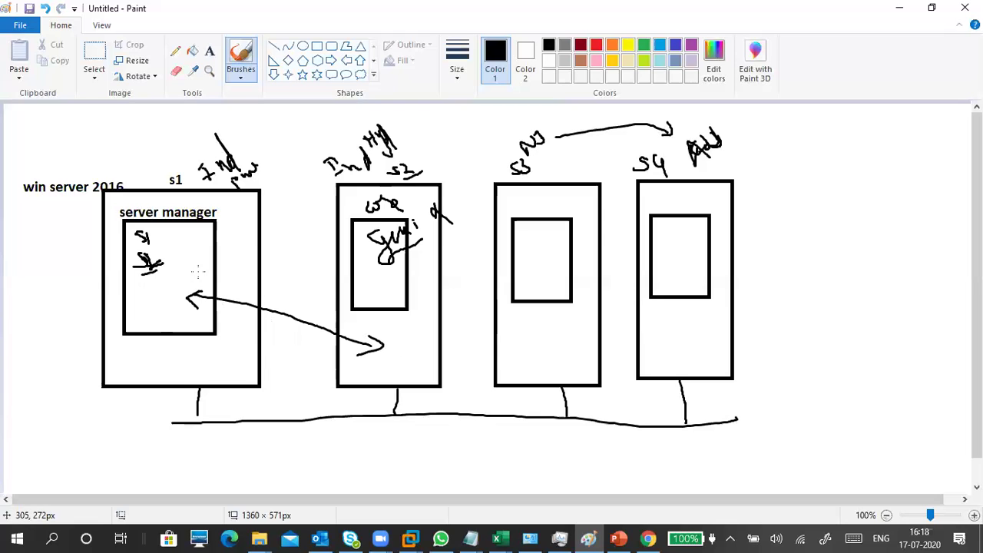
mouse_move(194, 262)
left_mouse_down()
mouse_move(131, 258)
mouse_move(138, 300)
mouse_move(182, 270)
mouse_move(175, 247)
left_mouse_up()
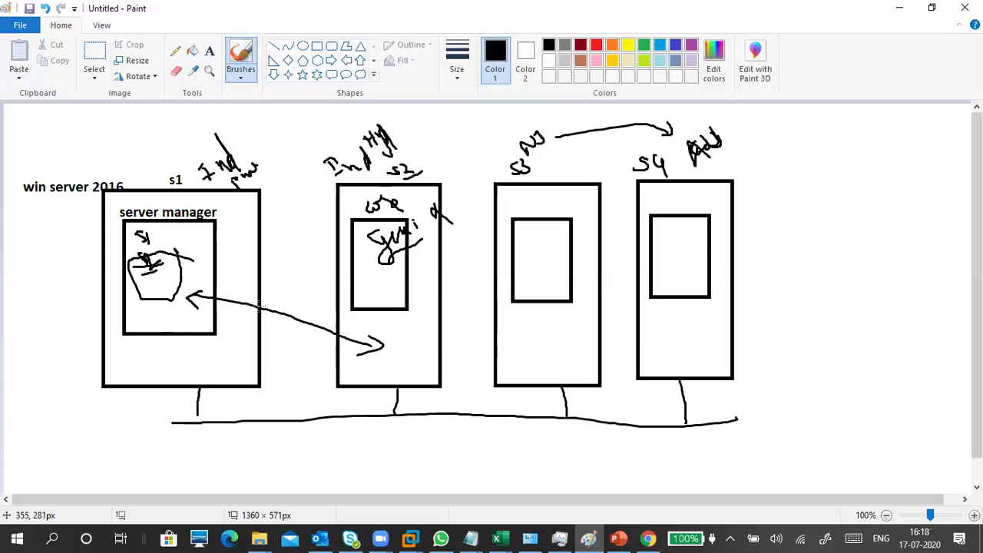
left_click_drag(220, 207, 242, 204)
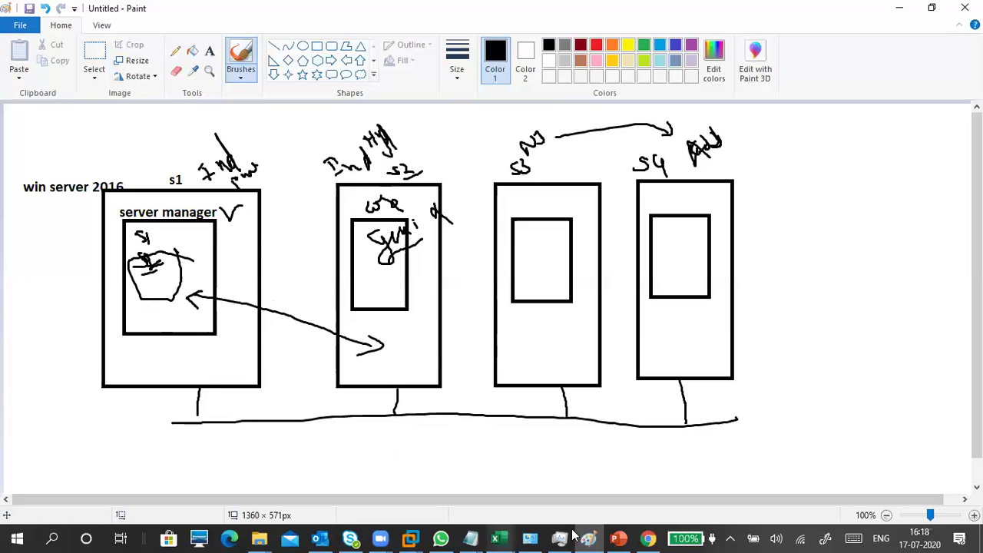
Step: Search Google in a new Chrome tab for 'windows server administration tools'
left_click(648, 537)
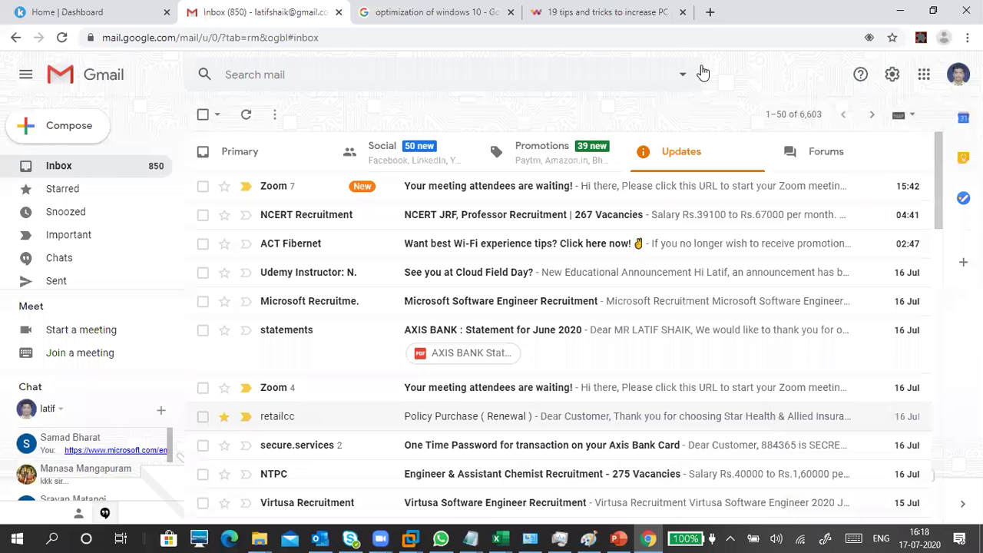
left_click(709, 12)
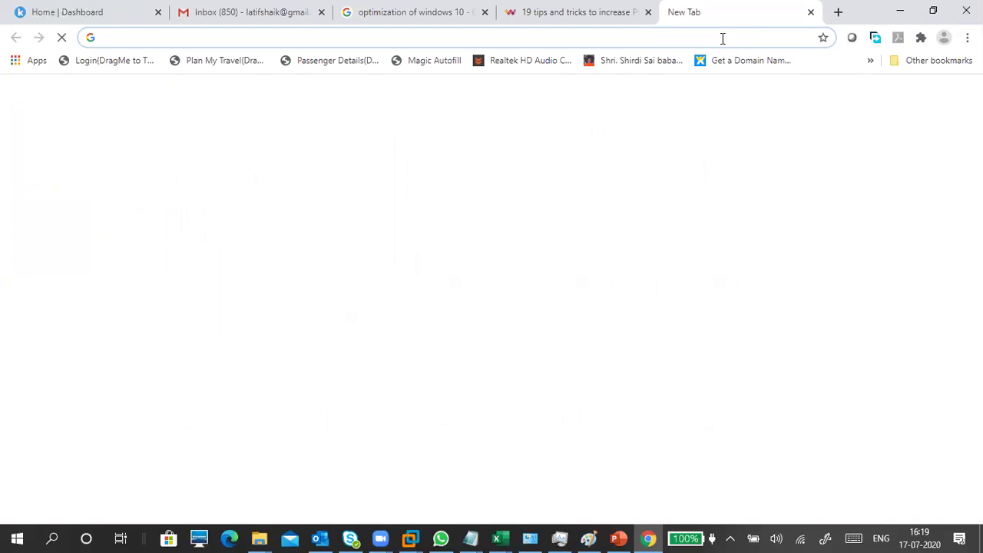
left_click(723, 43)
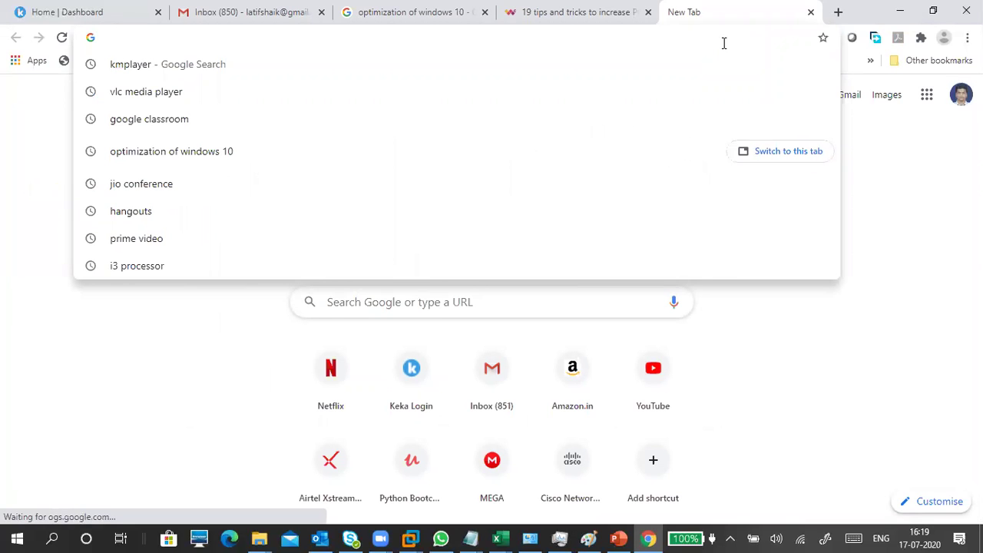
type("windows ")
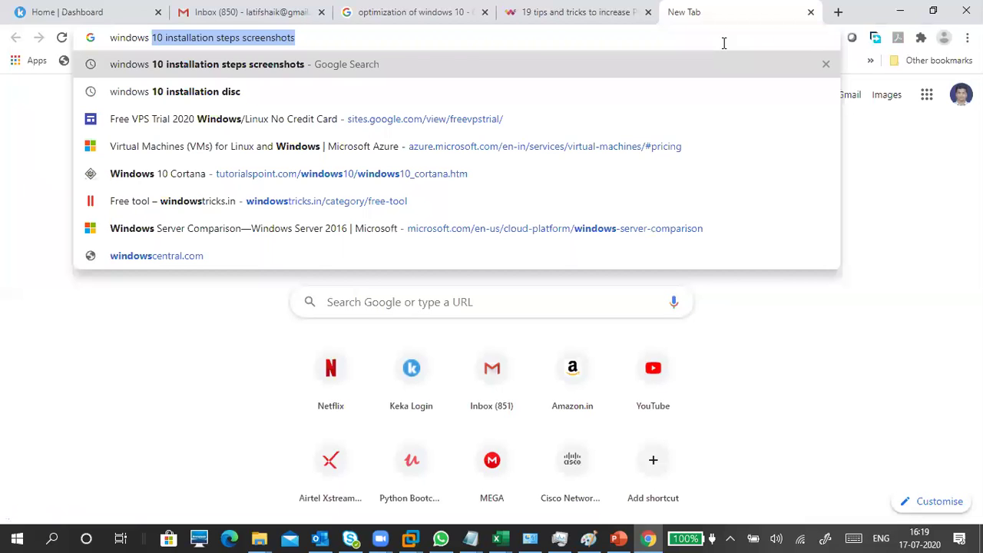
type("server ")
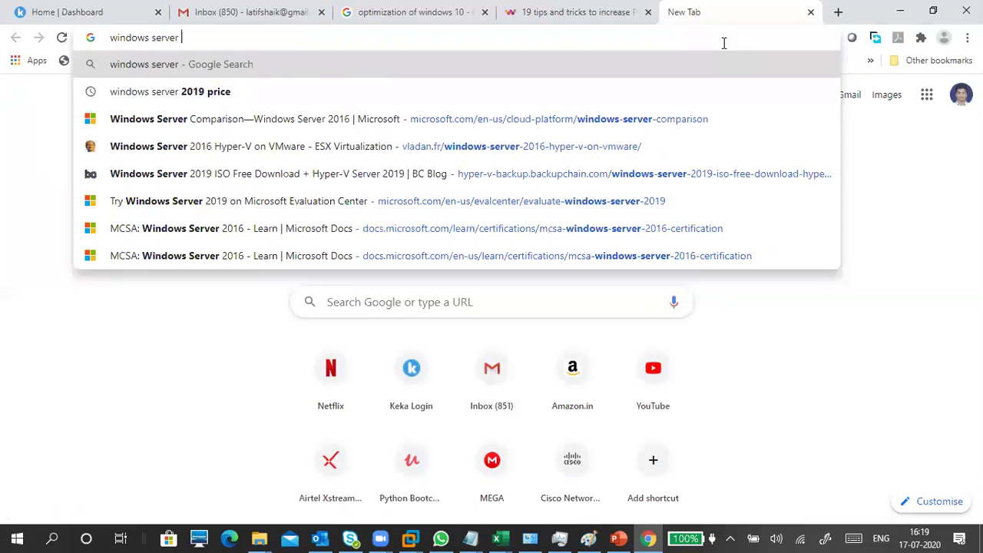
type("administration")
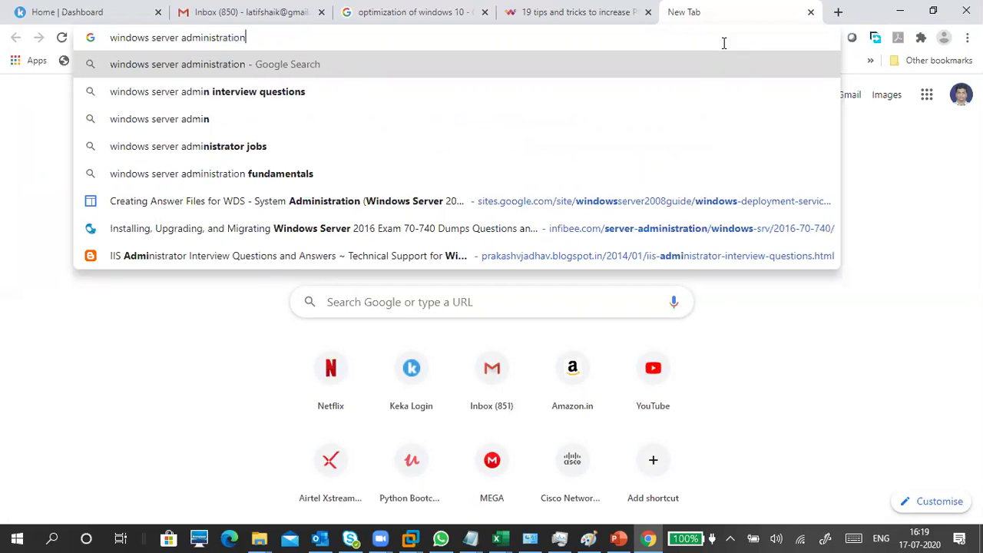
key("Return")
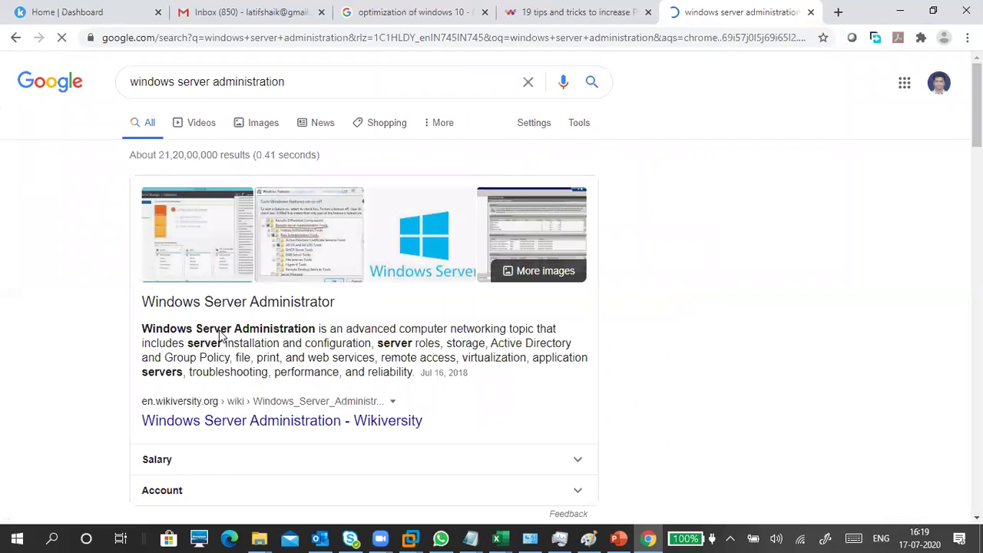
left_click(294, 83)
type("tools")
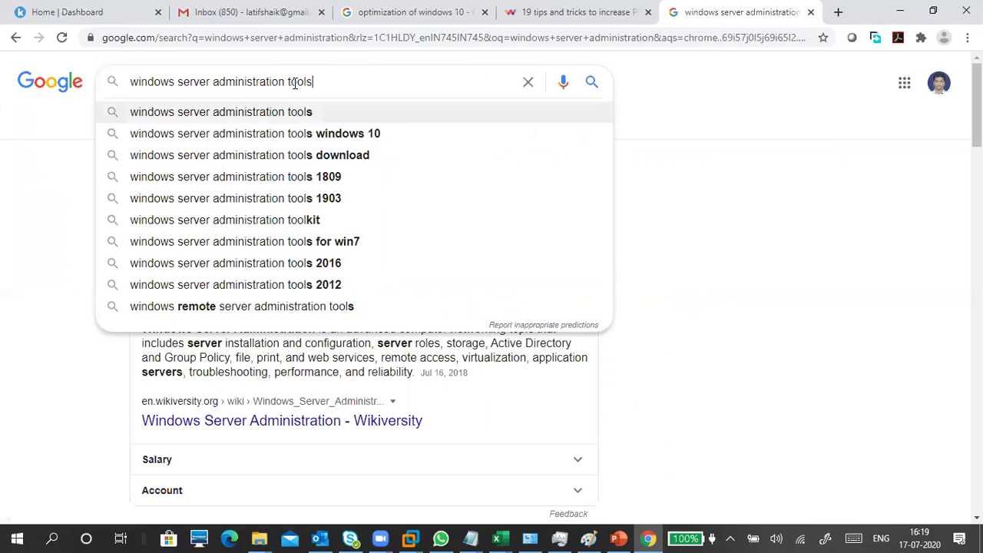
key("Return")
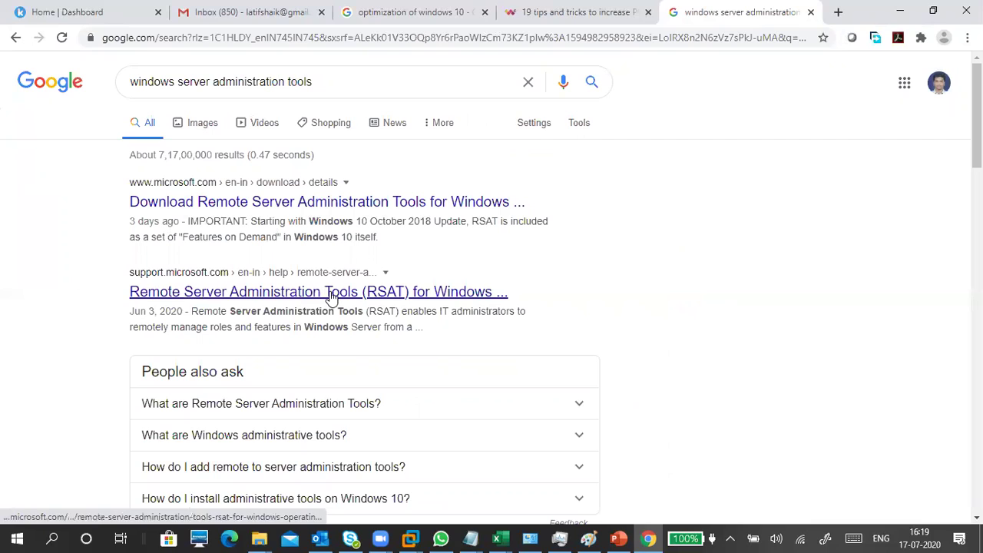
Step: Open the Remote Server Administration Tools result in a new tab and scroll through the remaining results
right_click(321, 207)
left_click(361, 215)
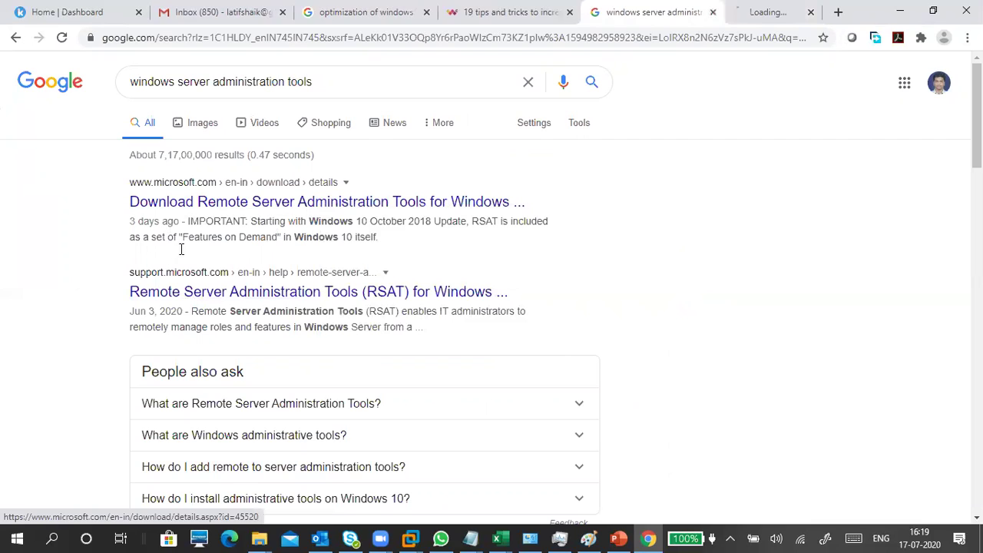
scroll(105, 338, "down", 1)
scroll(107, 345, "down", 1)
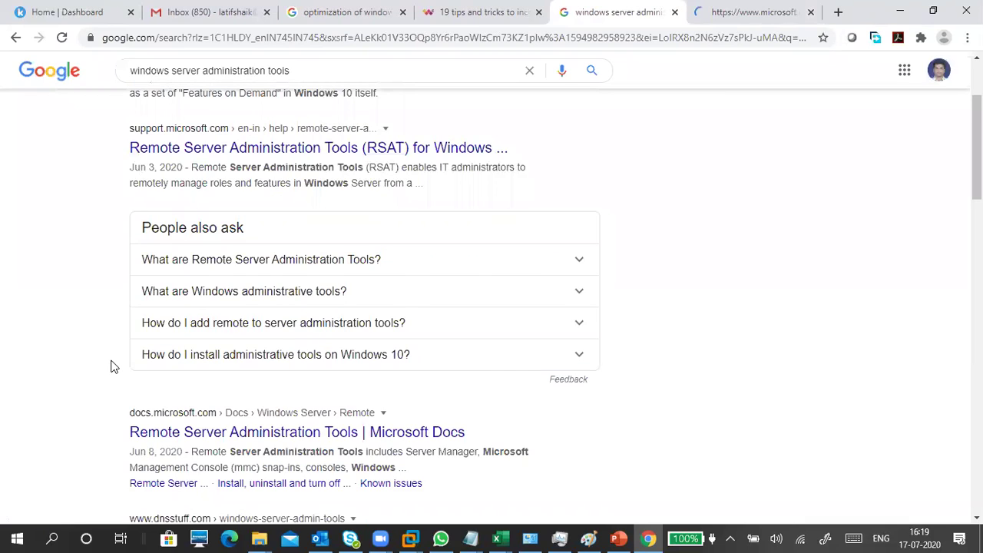
scroll(111, 366, "down", 2)
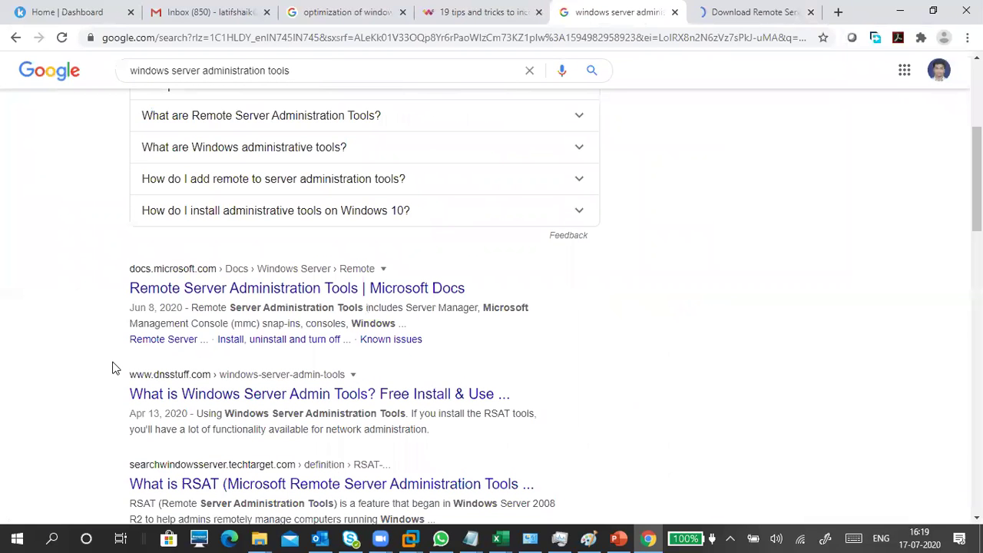
scroll(112, 369, "down", 1)
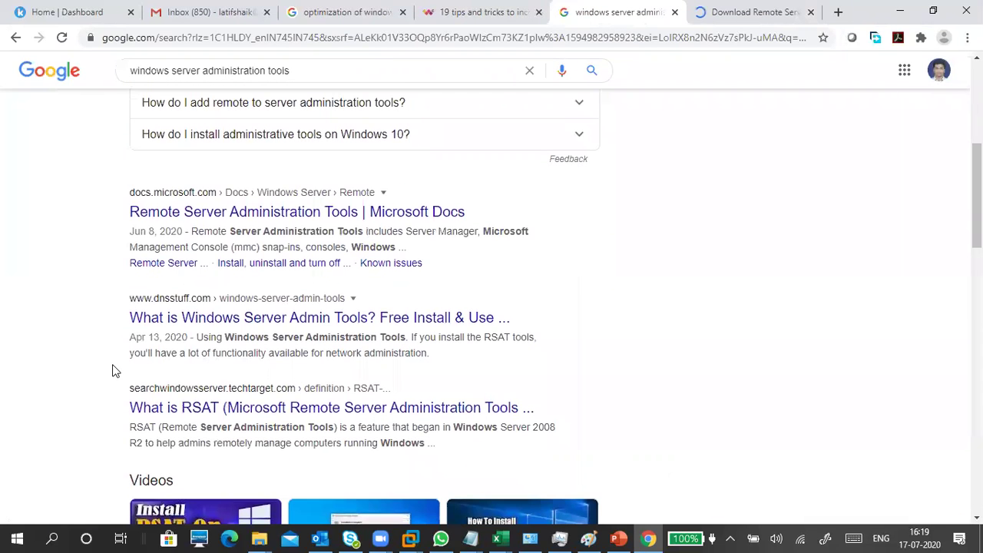
scroll(112, 369, "down", 2)
scroll(112, 370, "down", 3)
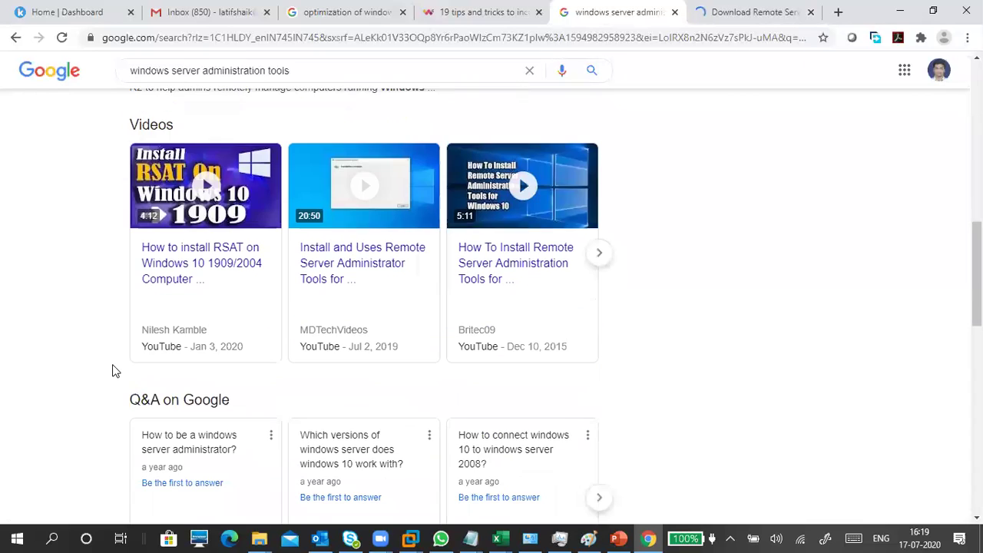
scroll(112, 380, "down", 3)
scroll(112, 399, "down", 2)
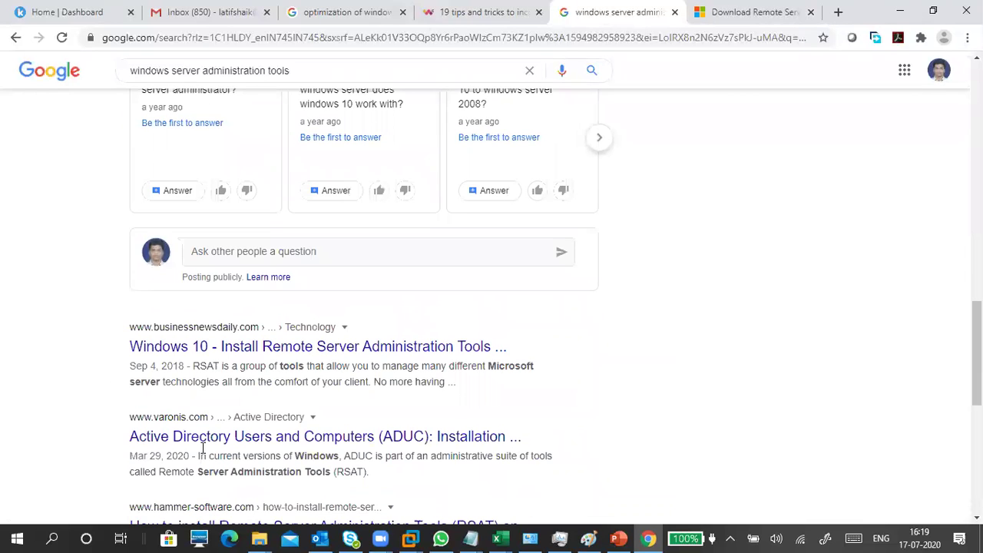
mouse_move(264, 533)
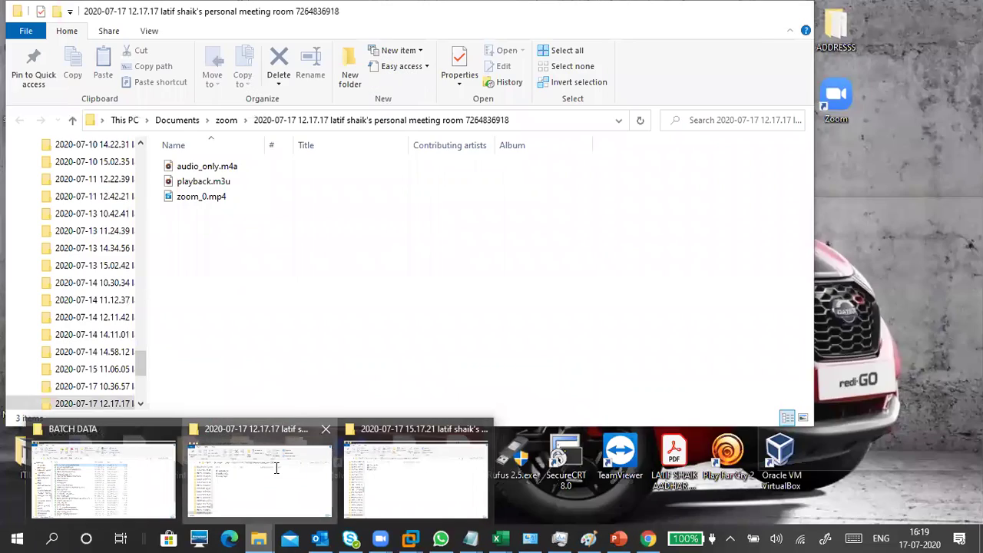
Step: Bring File Explorer forward and open the Downloads folder via This PC
left_click(275, 468)
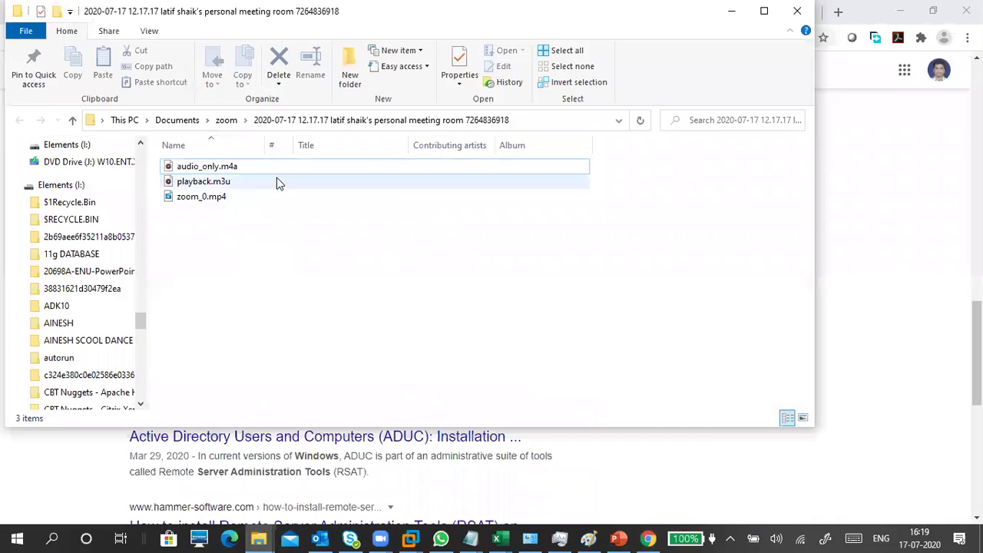
left_click(125, 120)
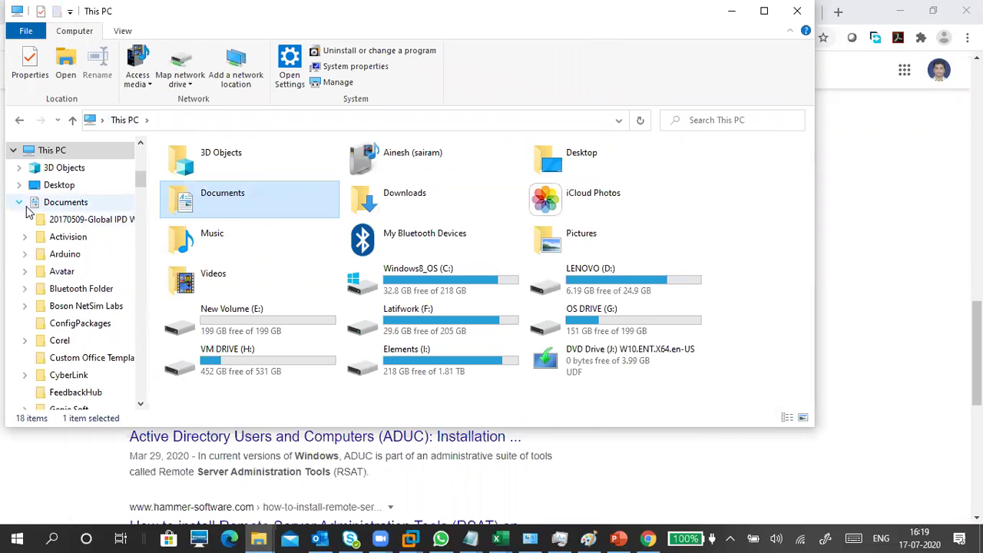
left_click(21, 203)
left_click(61, 221)
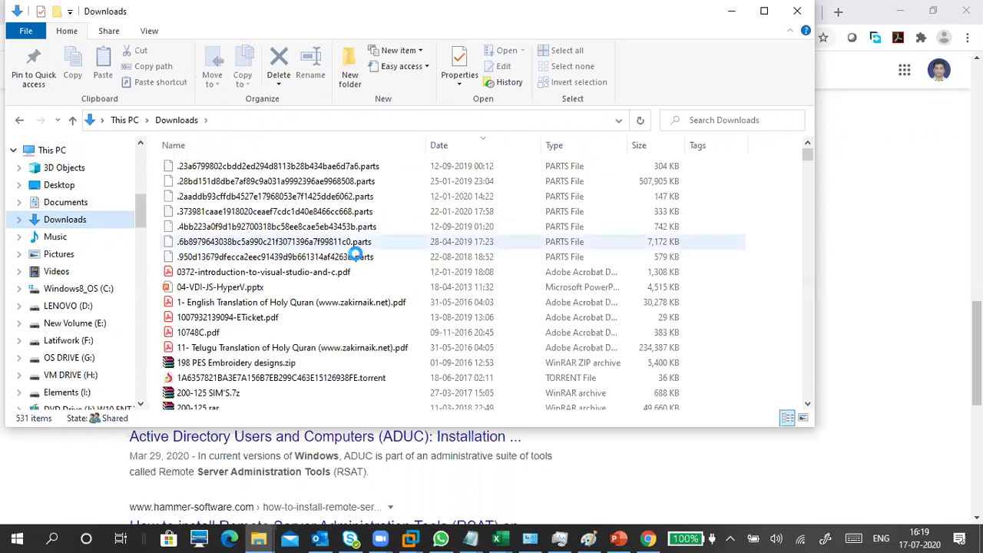
scroll(275, 341, "down", 4)
scroll(275, 338, "down", 5)
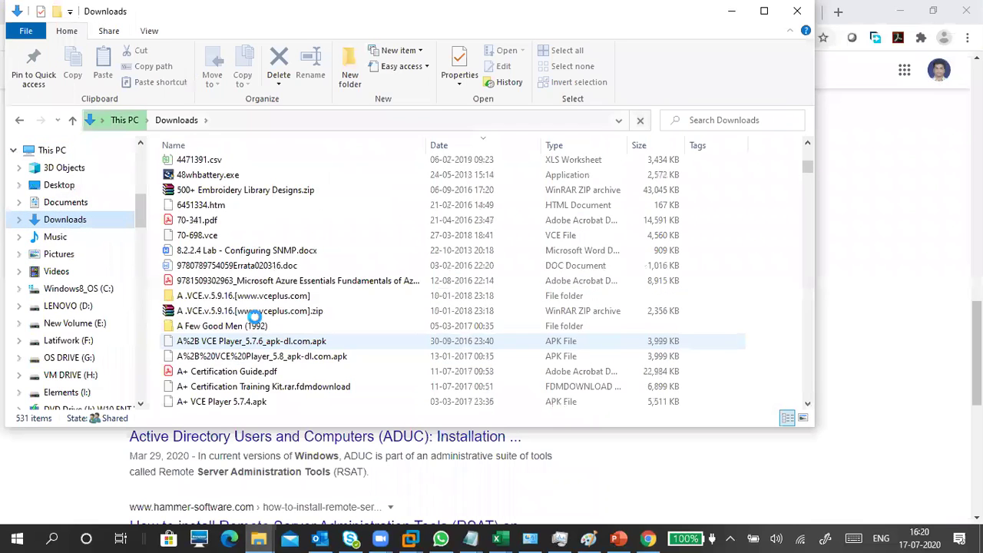
scroll(273, 334, "up", 9)
scroll(273, 332, "down", 20)
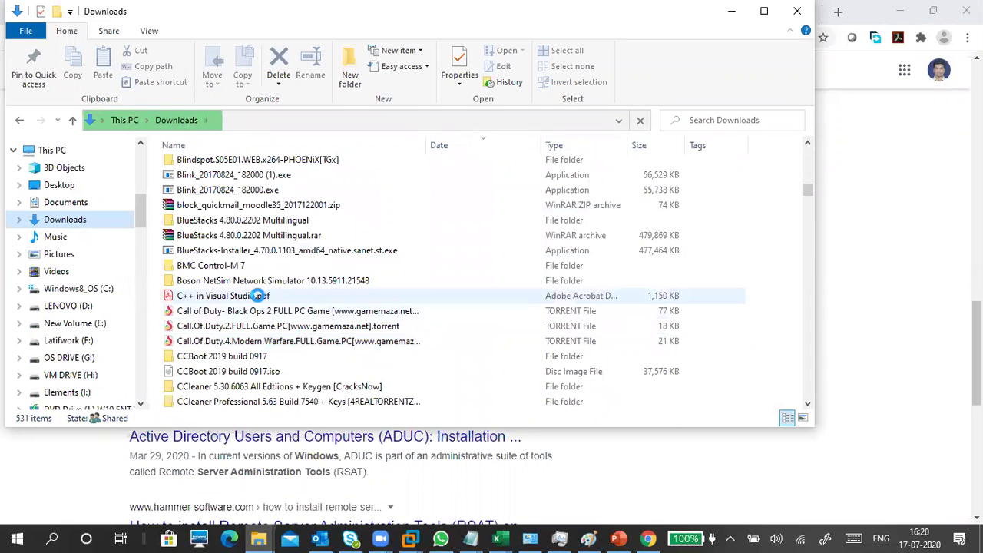
Step: Select the WindowsAdminCenter1904.msi installer in Downloads, then minimize Explorer
left_click(252, 281)
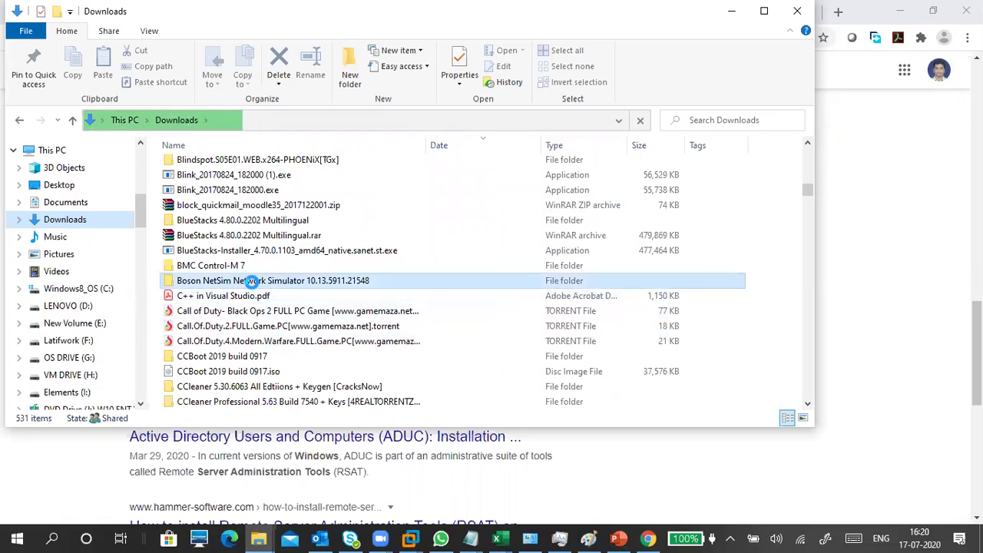
key("w")
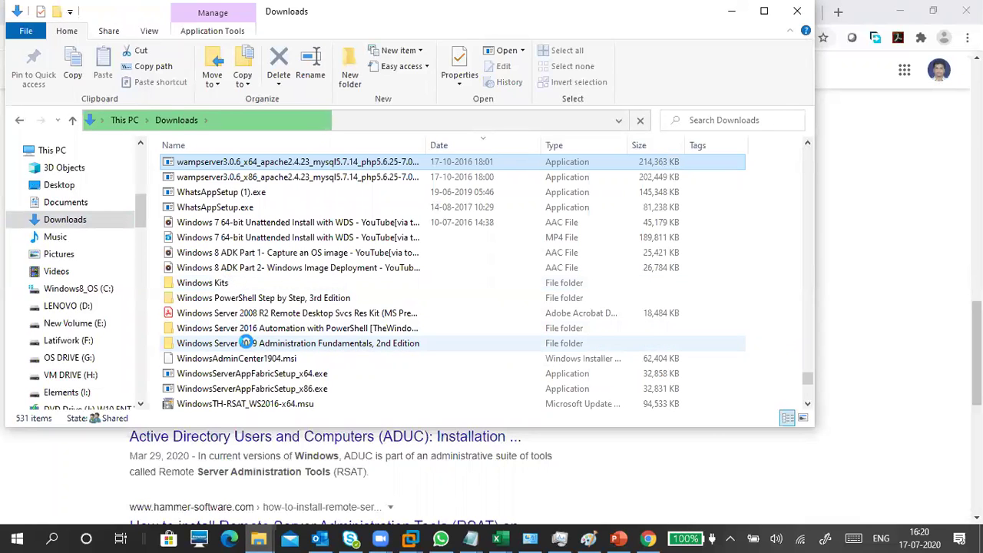
left_click(258, 358)
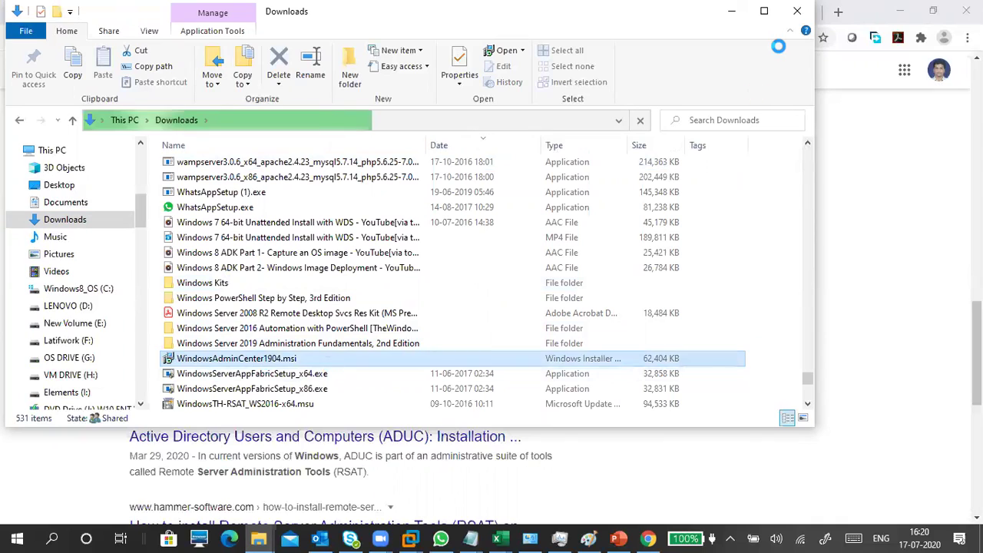
left_click(731, 11)
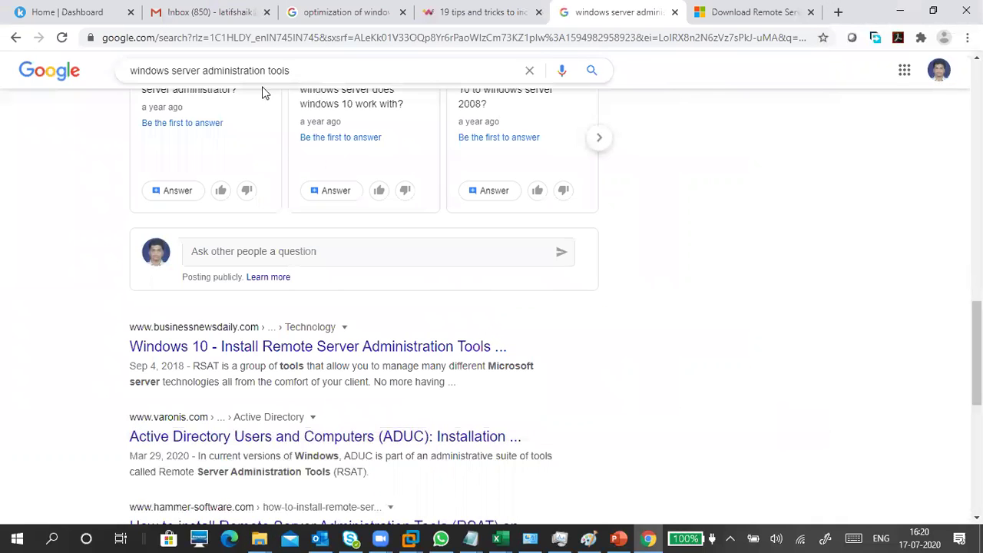
Step: Search Google for 'windows admin center' and open the Microsoft Docs overview in a new tab
left_click_drag(312, 70, 131, 83)
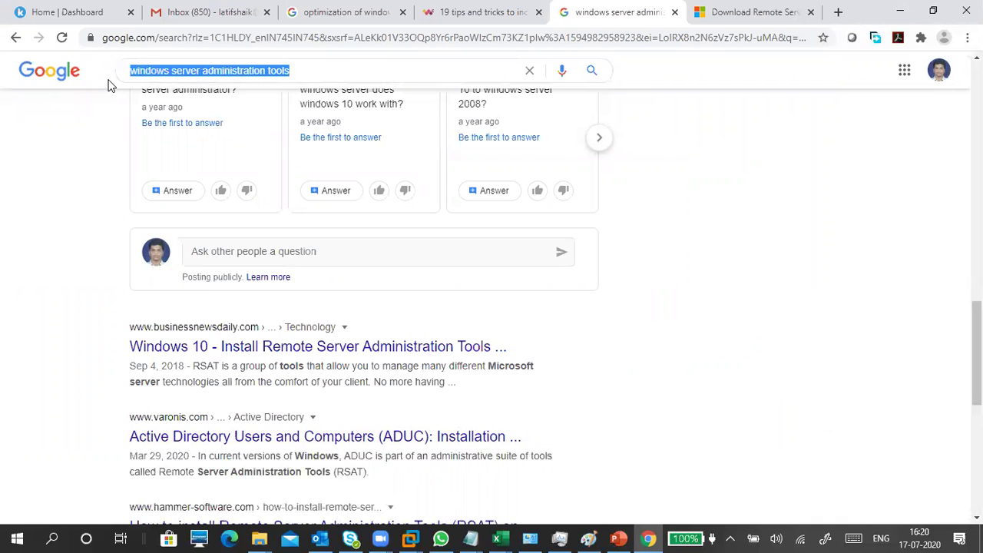
type("windwos ad")
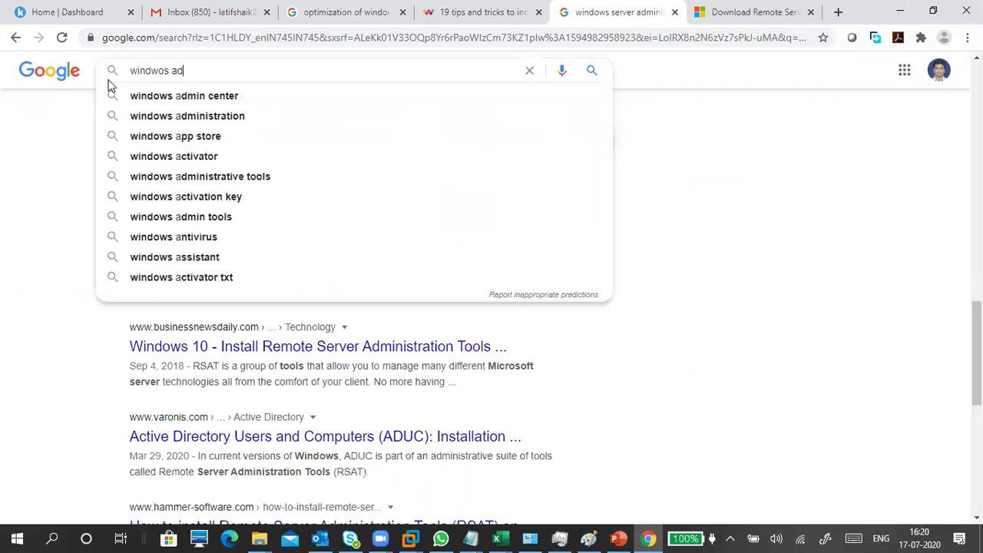
type("min")
left_click(111, 91)
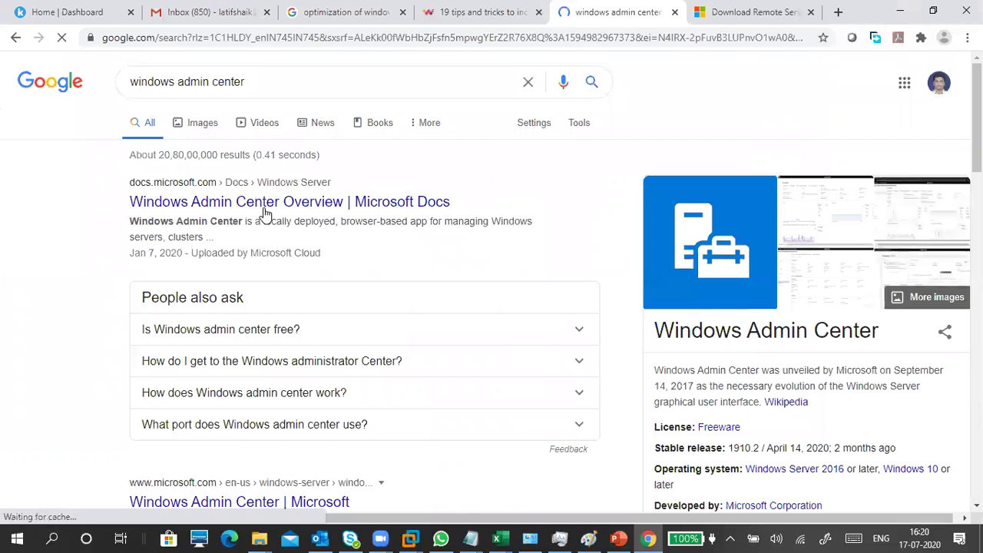
right_click(265, 204)
left_click(294, 215)
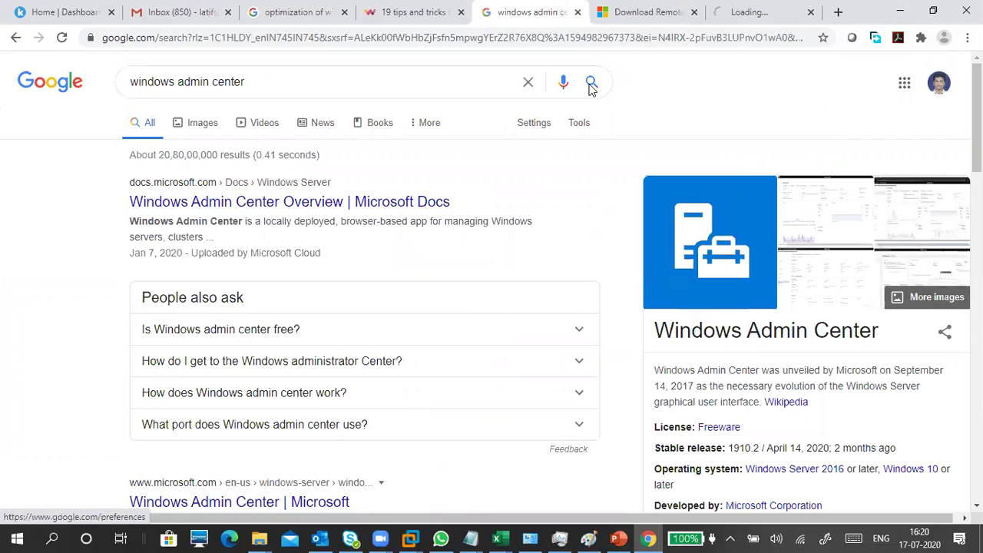
Step: Go back to the RSAT download page tab and scroll down it
left_click(621, 12)
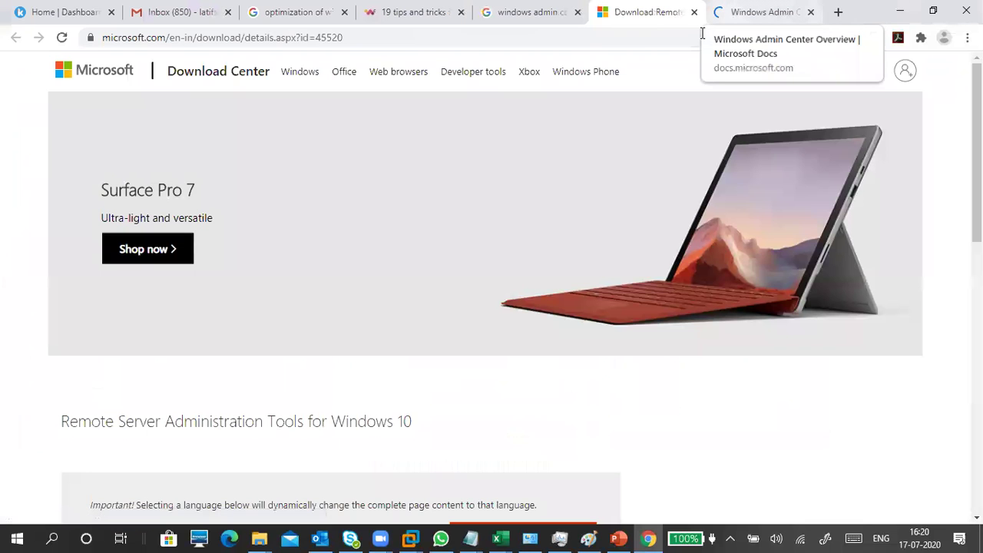
scroll(426, 287, "down", 1)
scroll(426, 286, "down", 4)
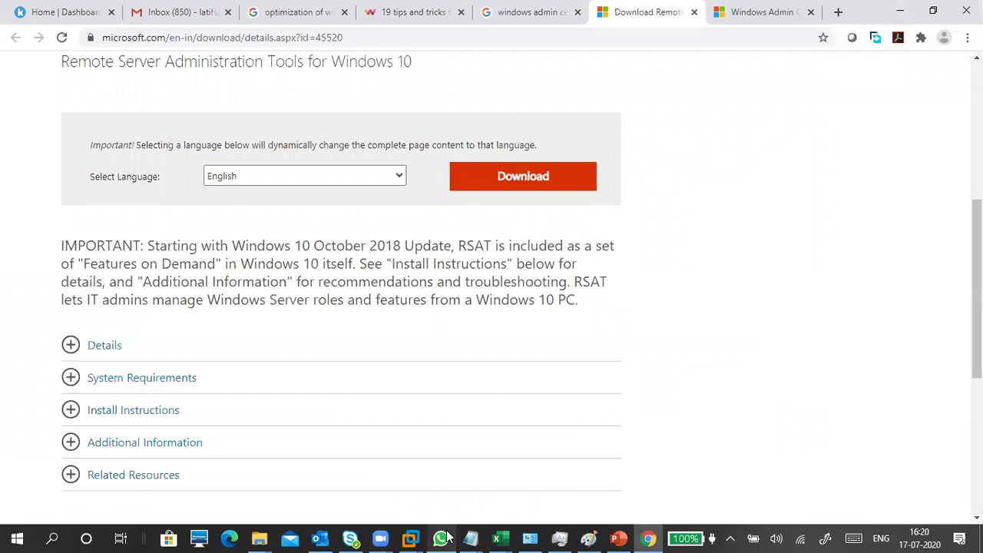
mouse_move(410, 537)
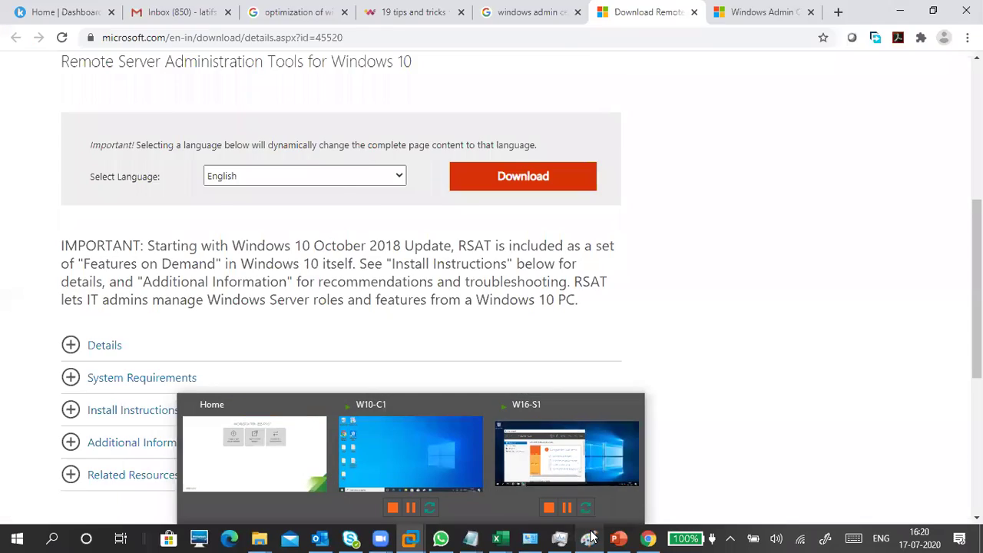
Step: Bring the Paint network diagram back in front of VMware Workstation
left_click(588, 538)
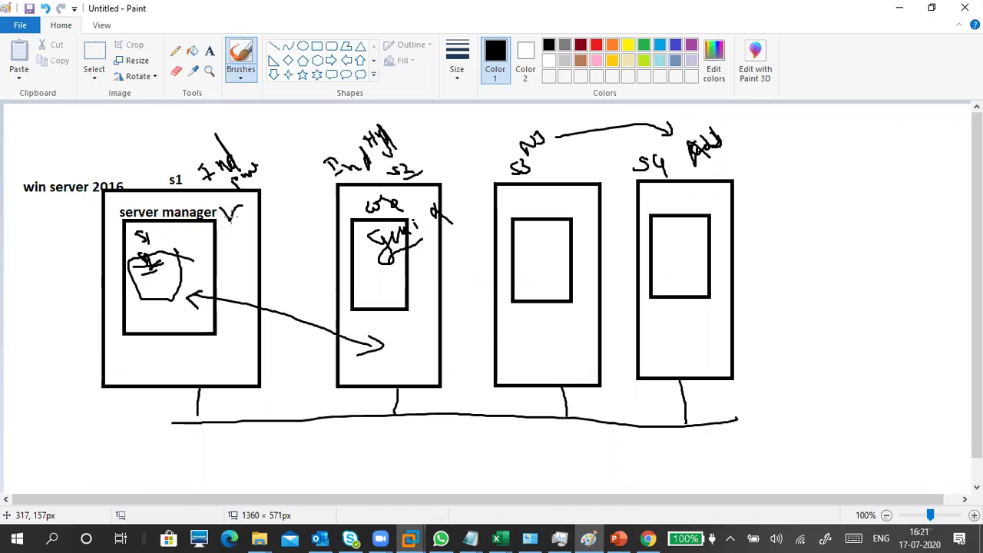
Step: Draw a W10 client box left of s1, label it W10 and link it to the network line
left_click(317, 46)
mouse_move(15, 266)
left_mouse_down()
mouse_move(90, 346)
mouse_move(100, 394)
mouse_move(93, 382)
left_mouse_up()
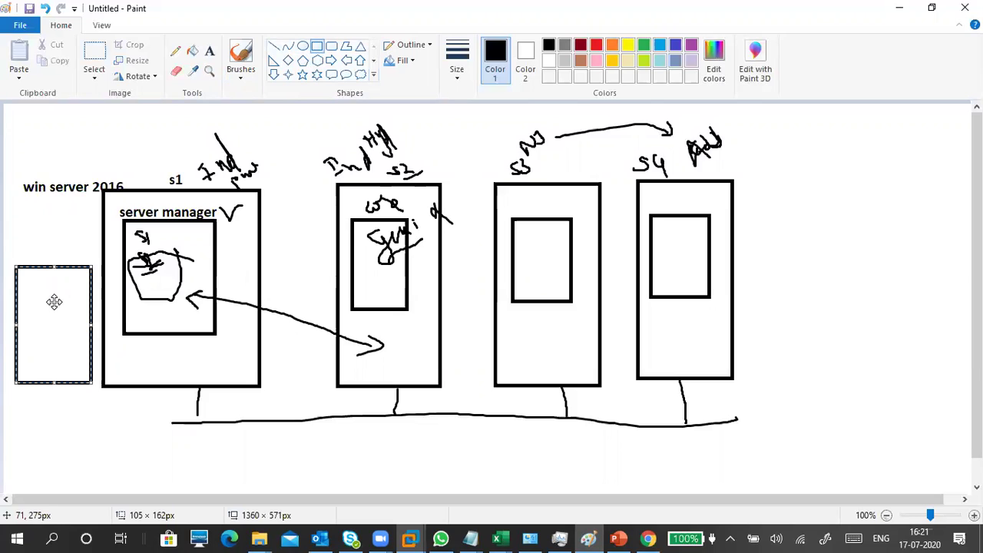
left_click(238, 78)
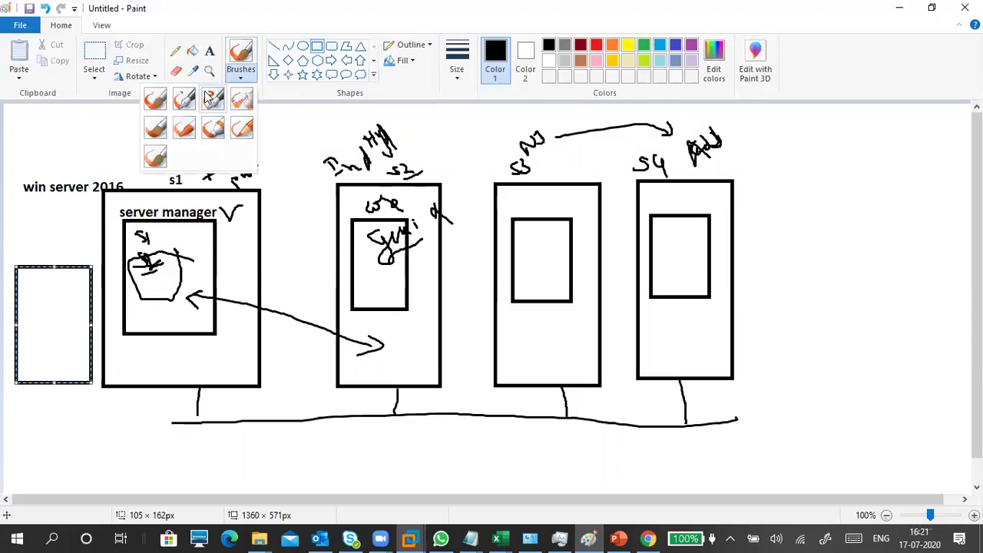
left_click(155, 98)
left_click_drag(29, 239, 60, 245)
mouse_move(73, 382)
left_mouse_down()
mouse_move(70, 417)
mouse_move(184, 427)
left_mouse_up()
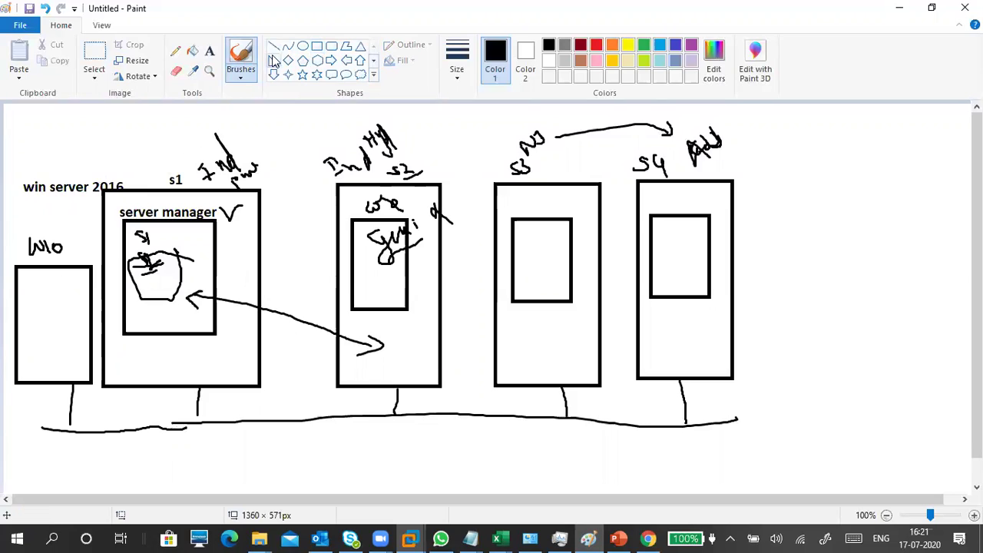
Step: Add an inner RSAT box inside W10 with an arrow pointing into server manager
left_click(316, 47)
left_click_drag(24, 291, 76, 368)
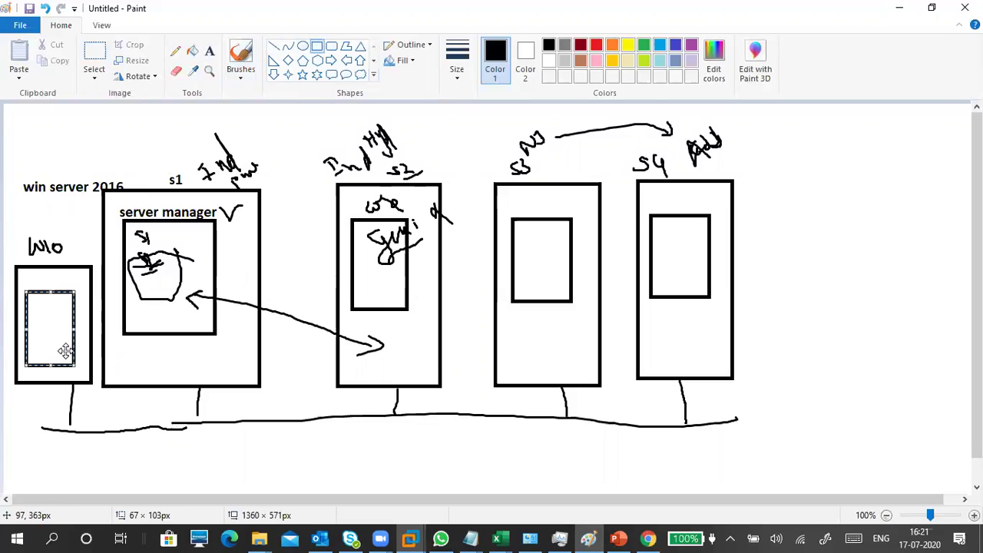
left_click(241, 75)
left_click(157, 104)
left_click_drag(35, 304, 34, 322)
mouse_move(35, 297)
left_mouse_down()
mouse_move(46, 321)
mouse_move(63, 308)
left_mouse_up()
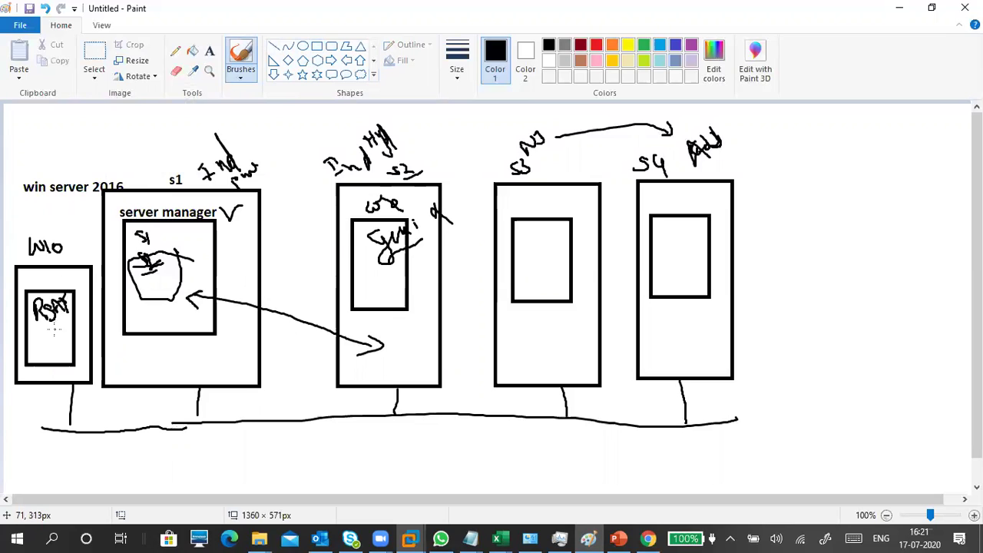
left_click_drag(62, 330, 140, 318)
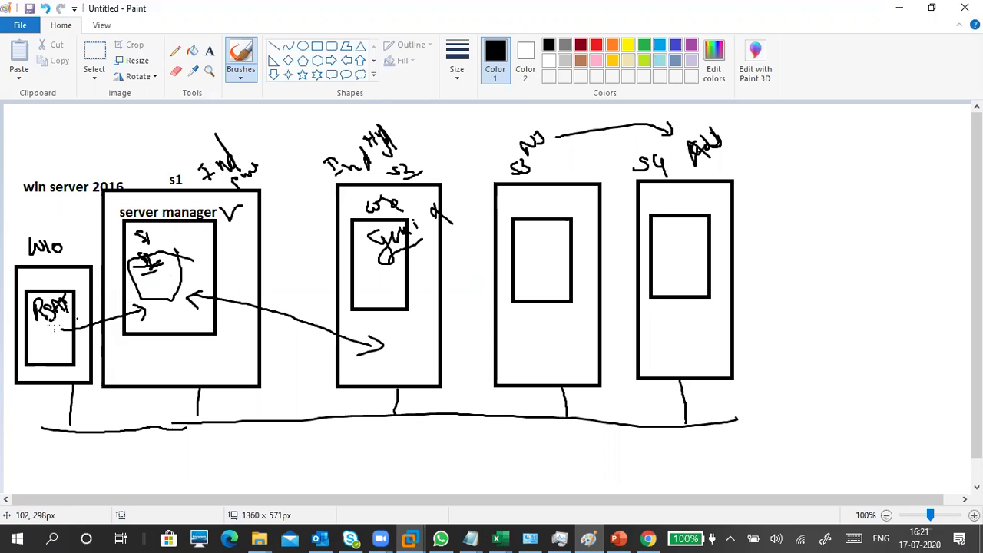
mouse_move(44, 321)
left_mouse_down()
mouse_move(36, 328)
mouse_move(65, 309)
left_mouse_up()
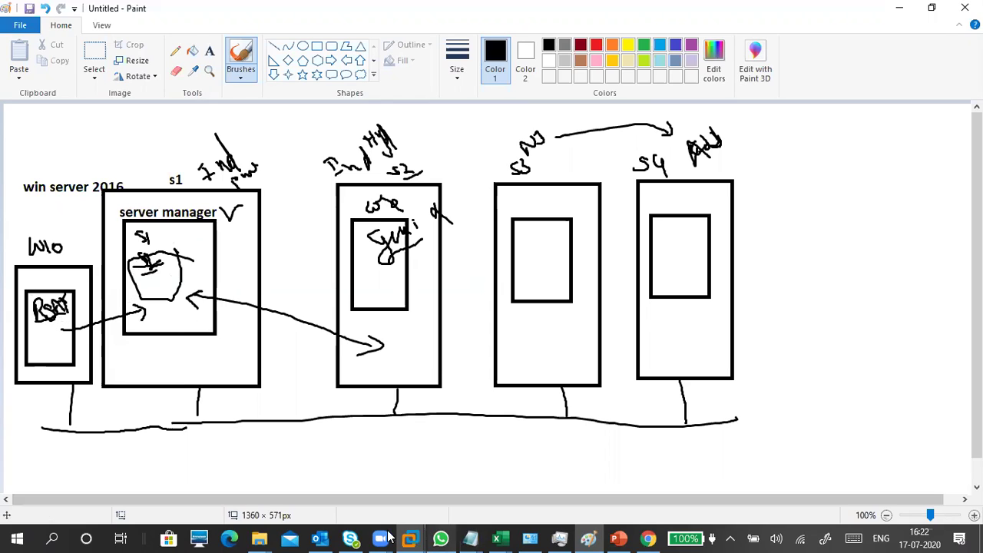
left_click(648, 538)
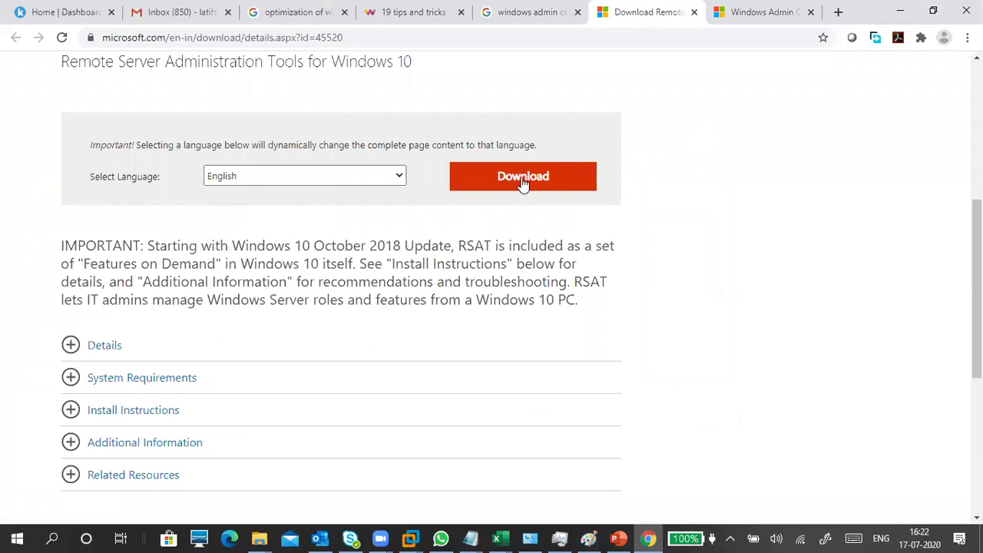
Step: Expand the Details file listing on the RSAT download page and scroll through it
left_click(135, 353)
scroll(307, 353, "down", 3)
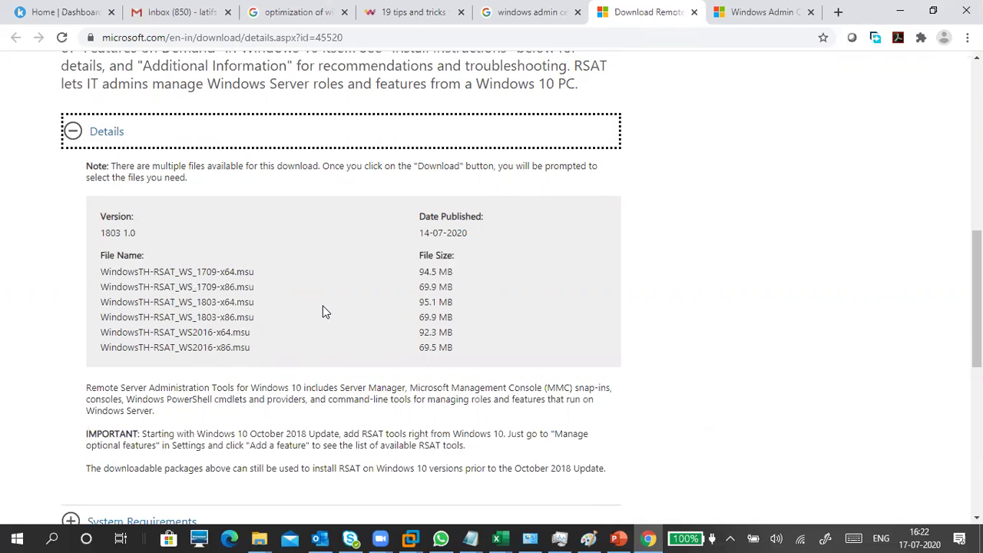
scroll(477, 345, "up", 3)
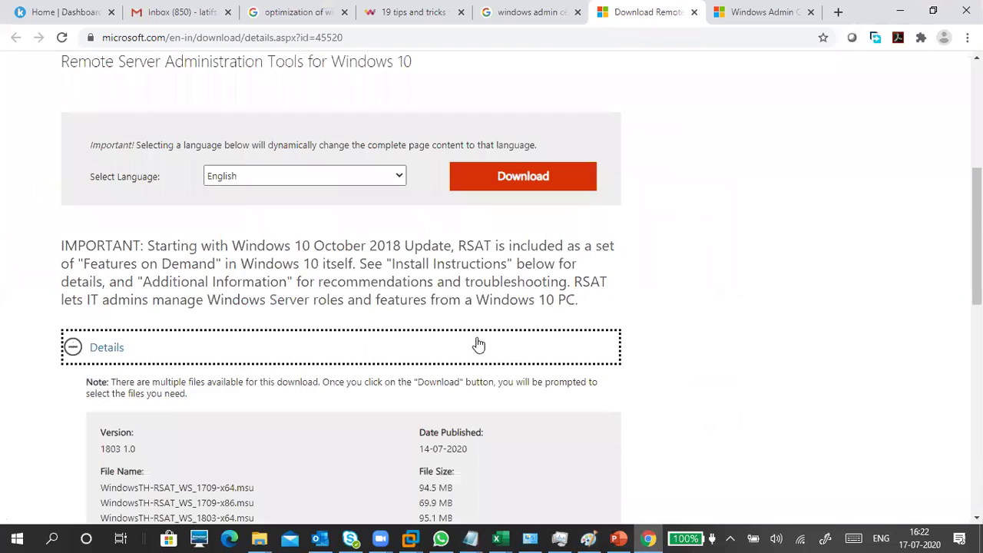
scroll(418, 299, "up", 2)
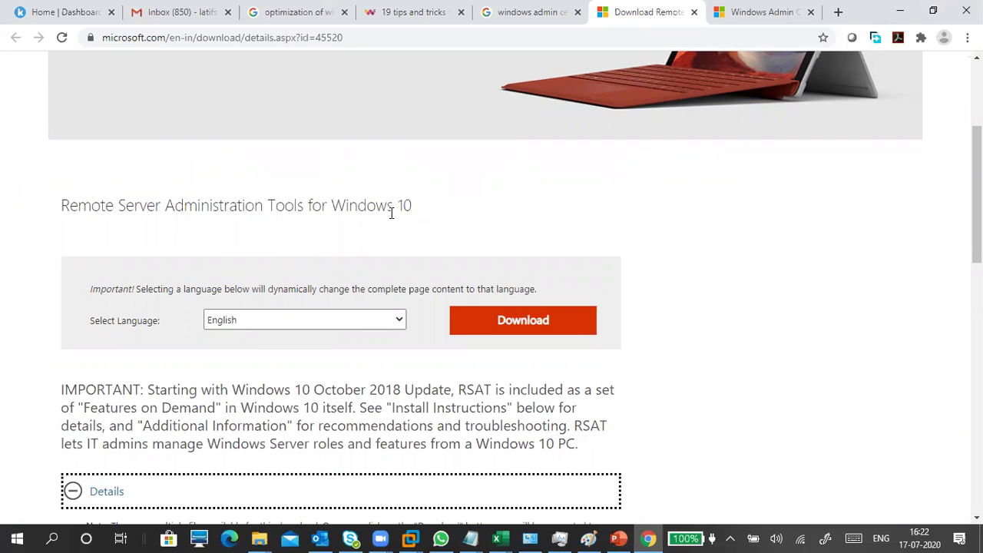
Step: Read through the Windows Admin Center documentation tab, then return to the Paint diagram
left_click(821, 12)
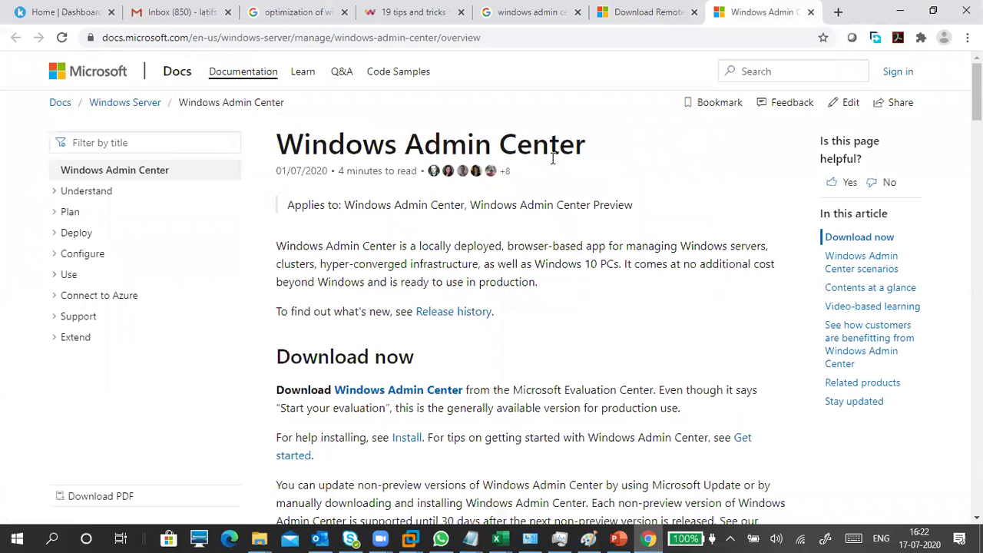
scroll(535, 285, "down", 9)
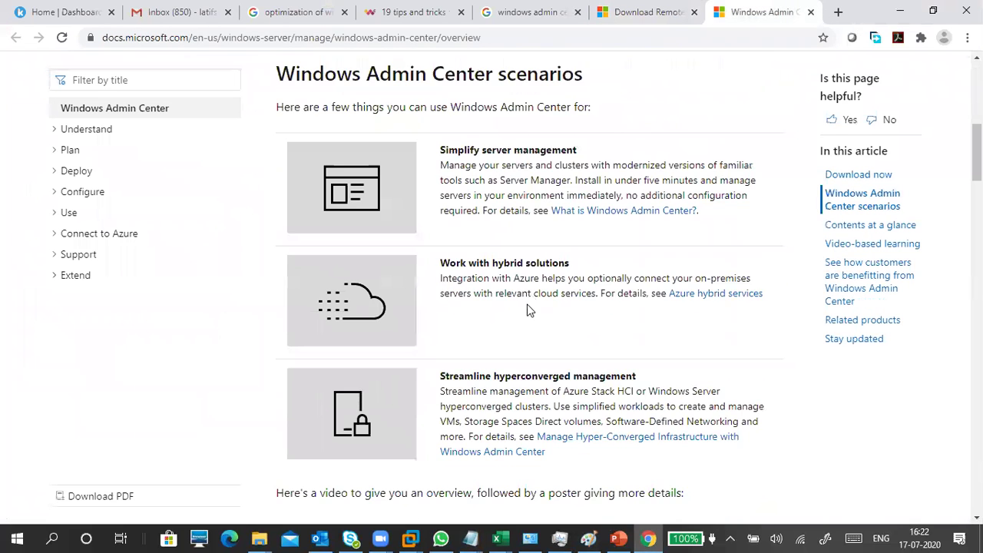
scroll(524, 307, "down", 3)
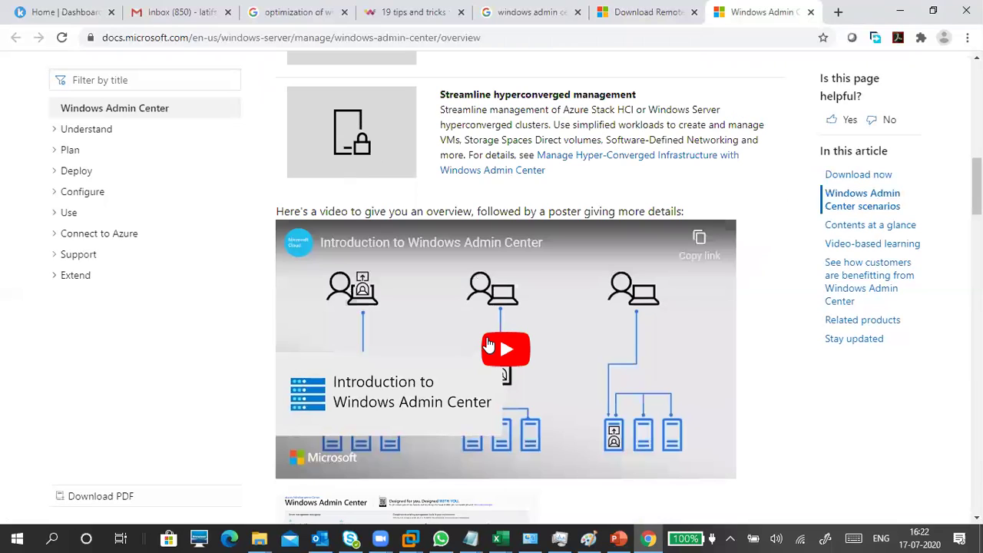
scroll(488, 346, "up", 12)
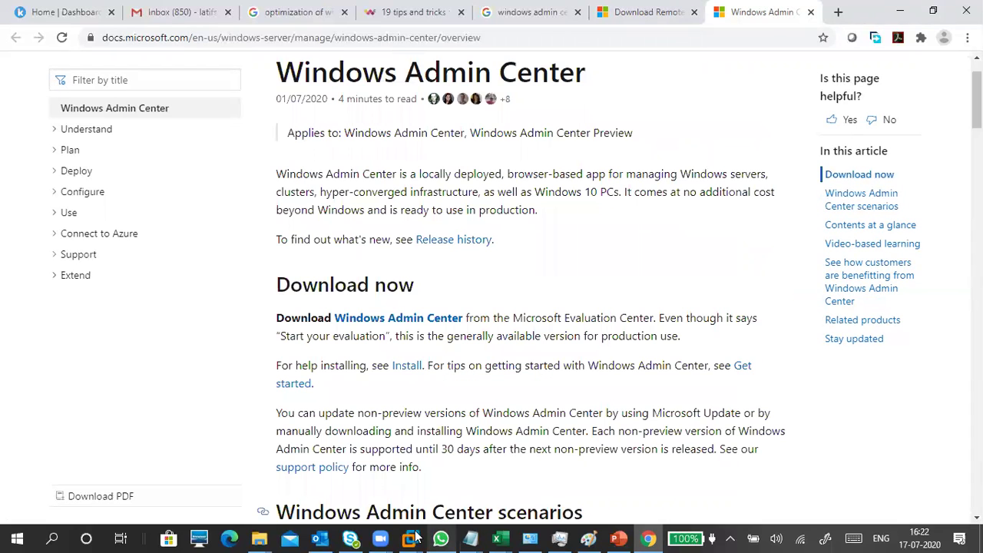
left_click(588, 537)
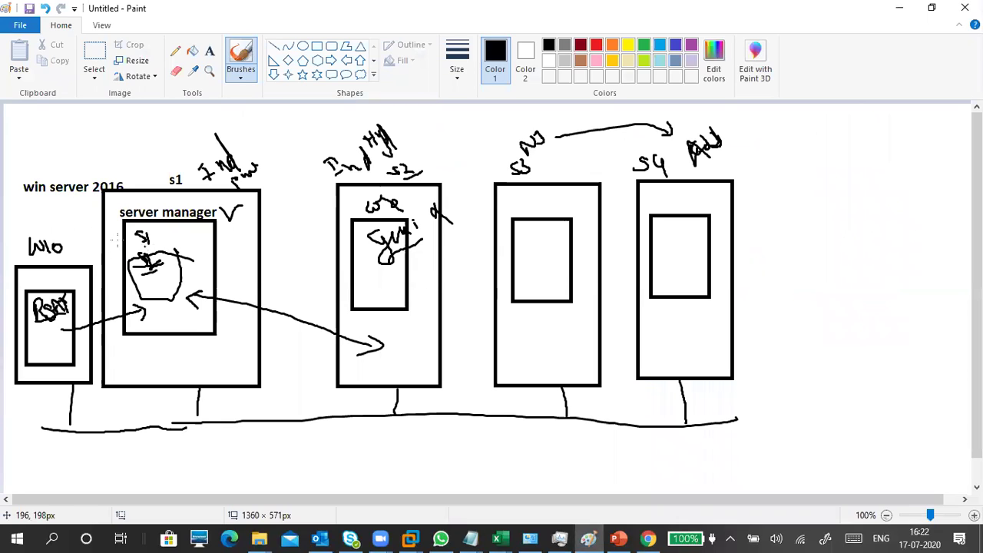
Step: Tick the W10 and RSAT boxes, add a small arrow at W10's lower edge, undoing a stray stroke
left_click_drag(74, 273, 86, 266)
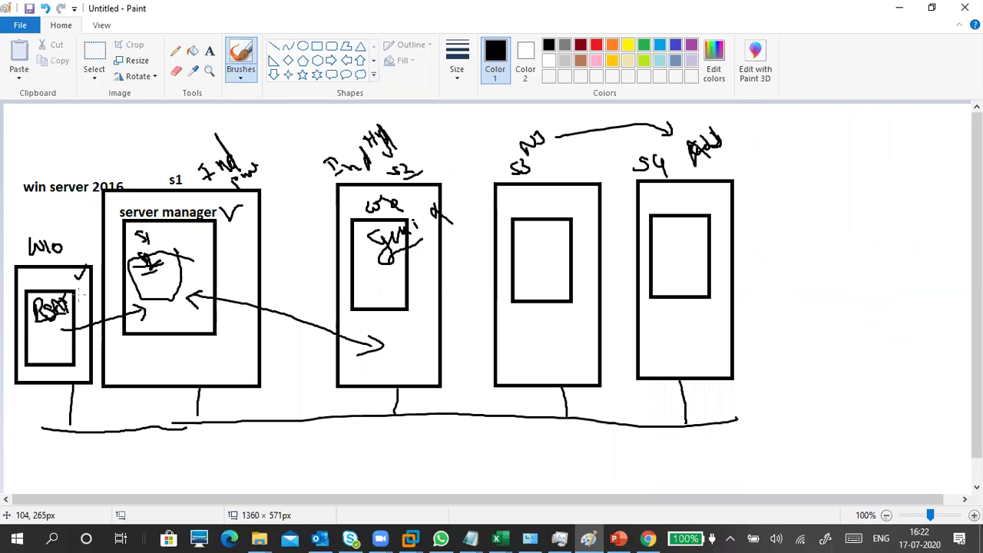
left_click_drag(70, 271, 85, 264)
left_click_drag(96, 363, 109, 373)
left_click_drag(47, 282, 67, 273)
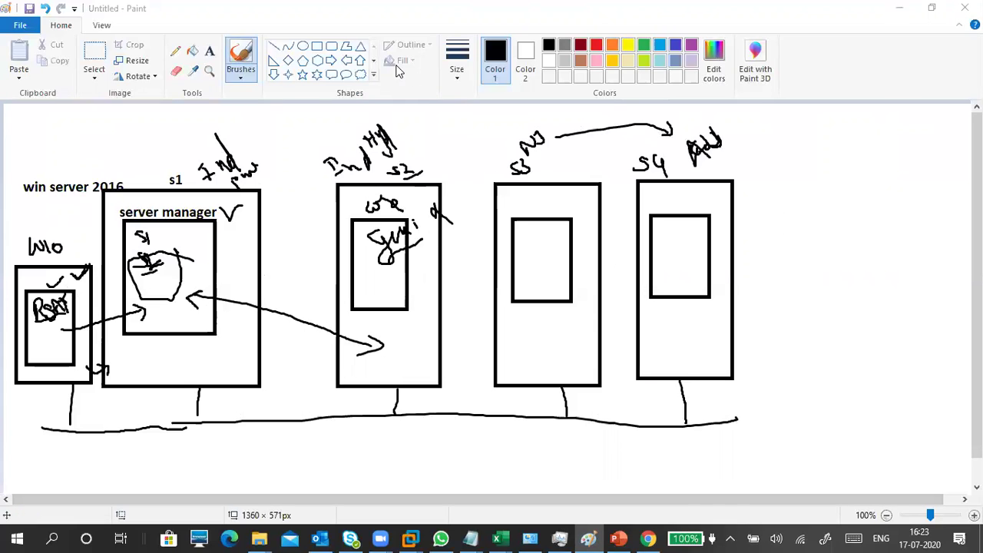
left_click_drag(796, 247, 902, 362)
key("ctrl+z")
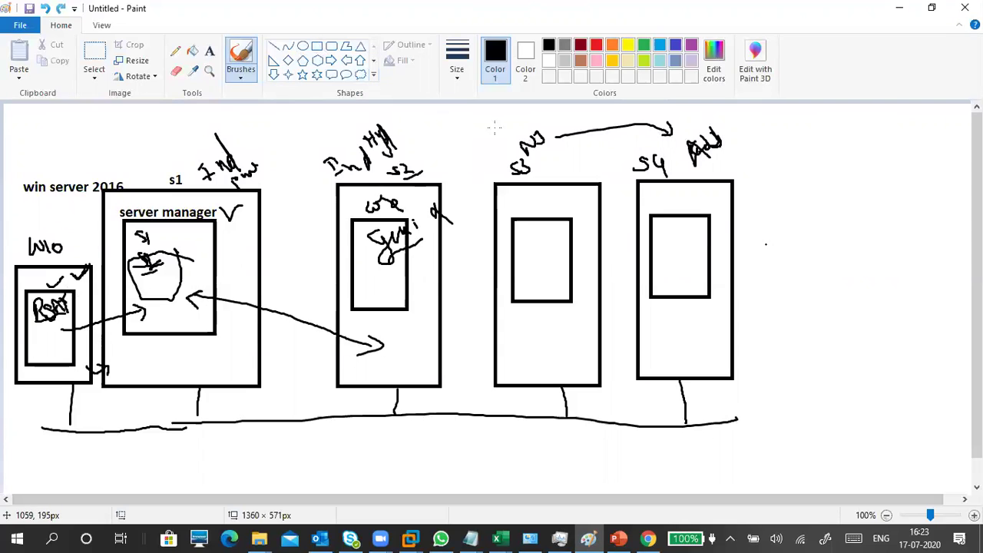
left_click(317, 47)
Step: Draw a new rectangle on the right and write WAC, a tick and IP under server manager
mouse_move(783, 266)
left_mouse_down()
mouse_move(932, 400)
mouse_move(929, 427)
left_mouse_up()
mouse_move(871, 353)
left_mouse_down()
mouse_move(881, 359)
mouse_move(870, 347)
left_mouse_up()
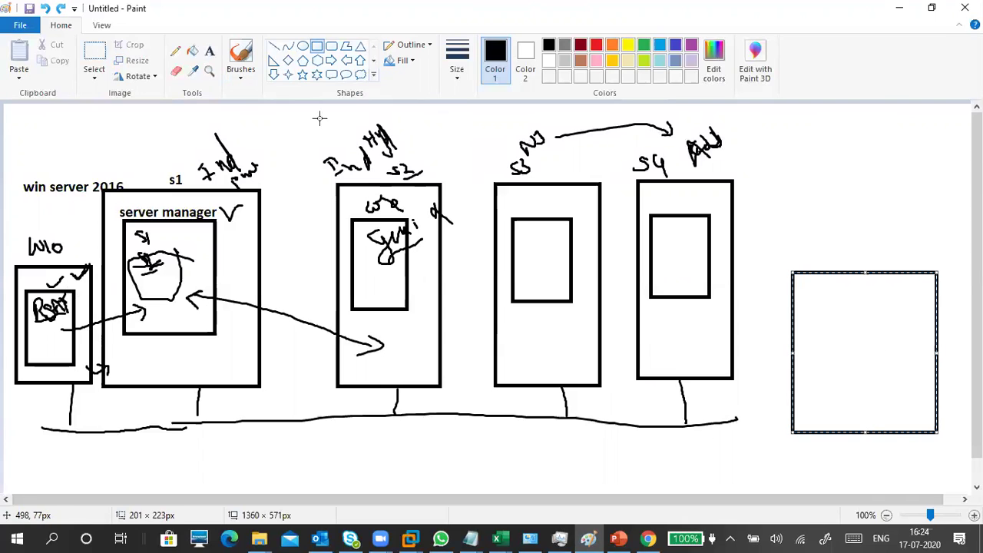
left_click(240, 77)
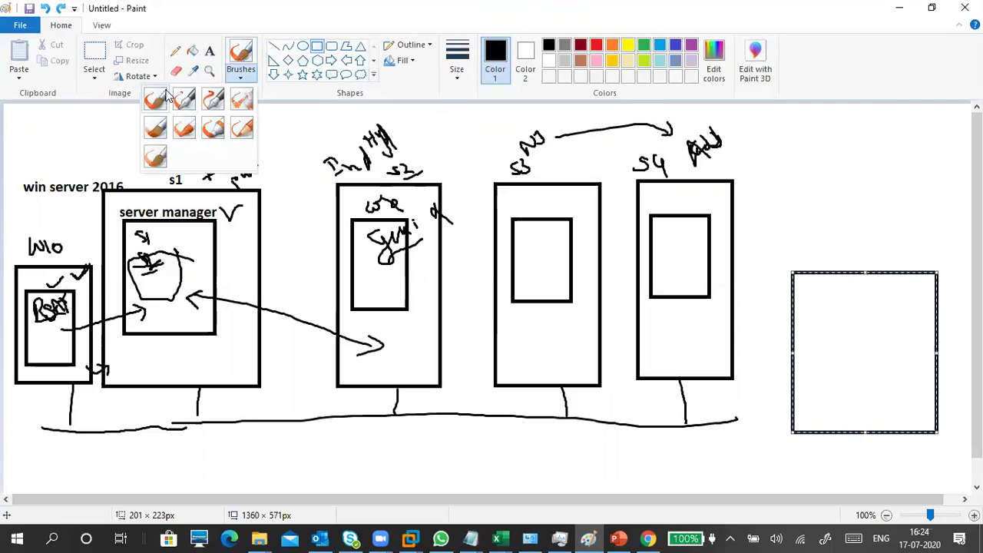
left_click(156, 98)
mouse_move(146, 347)
left_mouse_down()
mouse_move(153, 365)
mouse_move(175, 345)
mouse_move(184, 359)
mouse_move(208, 351)
mouse_move(125, 343)
mouse_move(156, 376)
left_mouse_up()
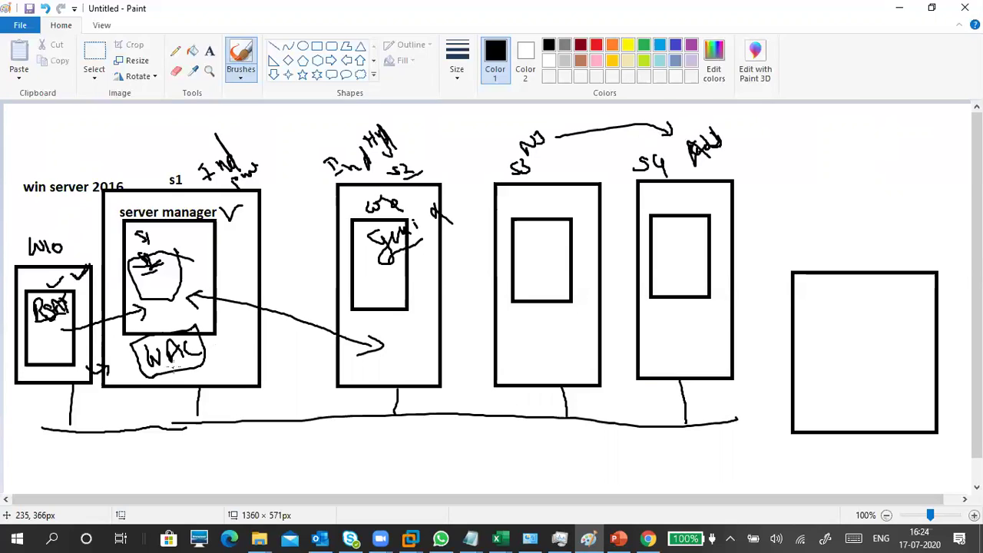
mouse_move(212, 350)
left_mouse_down()
mouse_move(236, 330)
mouse_move(219, 358)
mouse_move(235, 337)
left_mouse_up()
mouse_move(238, 356)
left_mouse_down()
mouse_move(245, 375)
mouse_move(246, 362)
left_mouse_up()
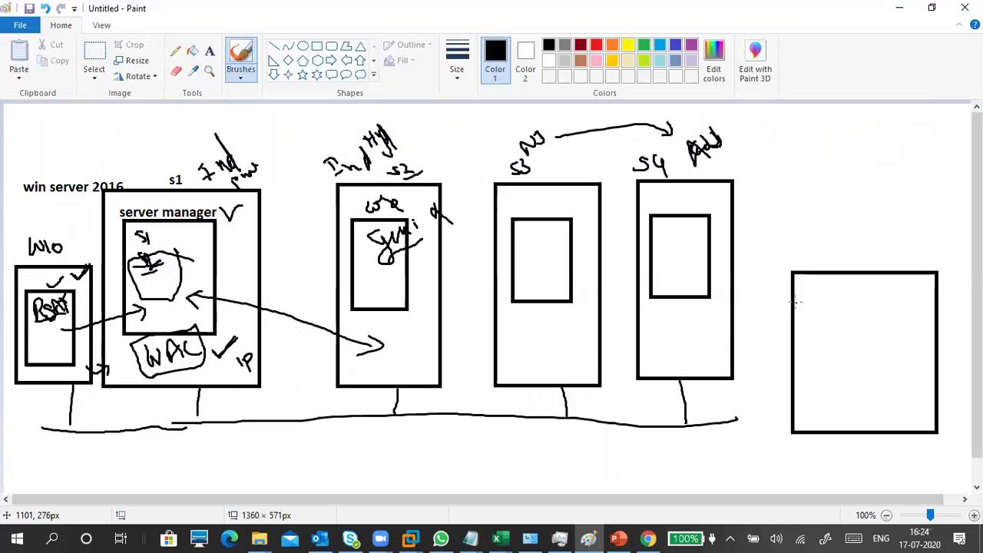
Step: Sketch a labelled window inside the right-hand rectangle and underline the IP note
mouse_move(802, 300)
left_mouse_down()
mouse_move(914, 298)
mouse_move(927, 402)
mouse_move(806, 412)
mouse_move(795, 307)
mouse_move(804, 299)
left_mouse_up()
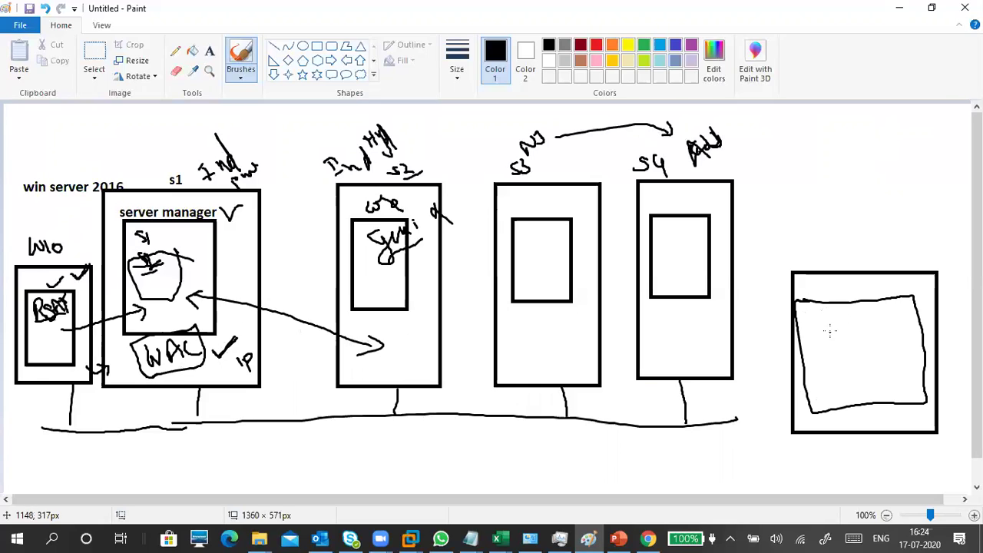
left_click_drag(230, 381, 250, 375)
left_click_drag(816, 329, 884, 316)
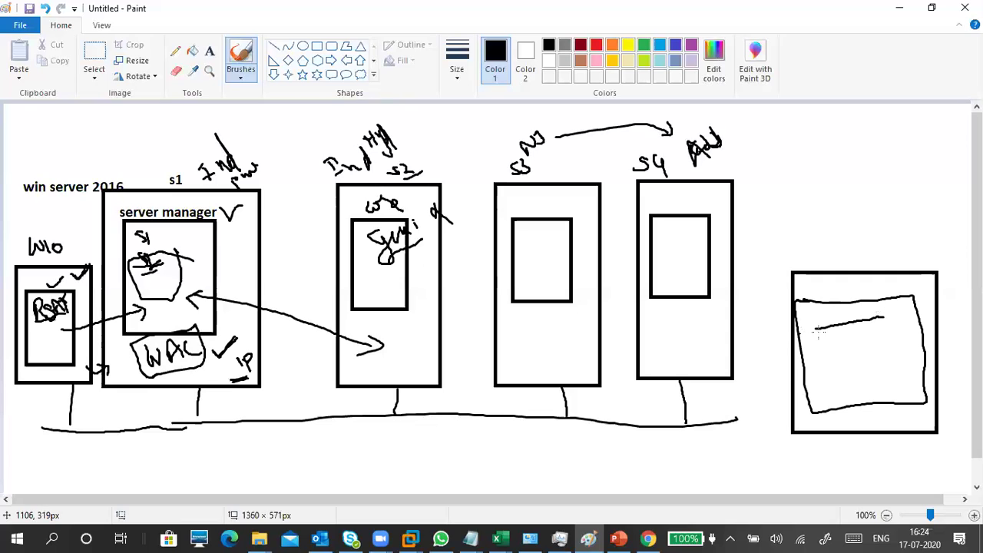
mouse_move(808, 318)
left_mouse_down()
mouse_move(833, 326)
mouse_move(840, 307)
left_mouse_up()
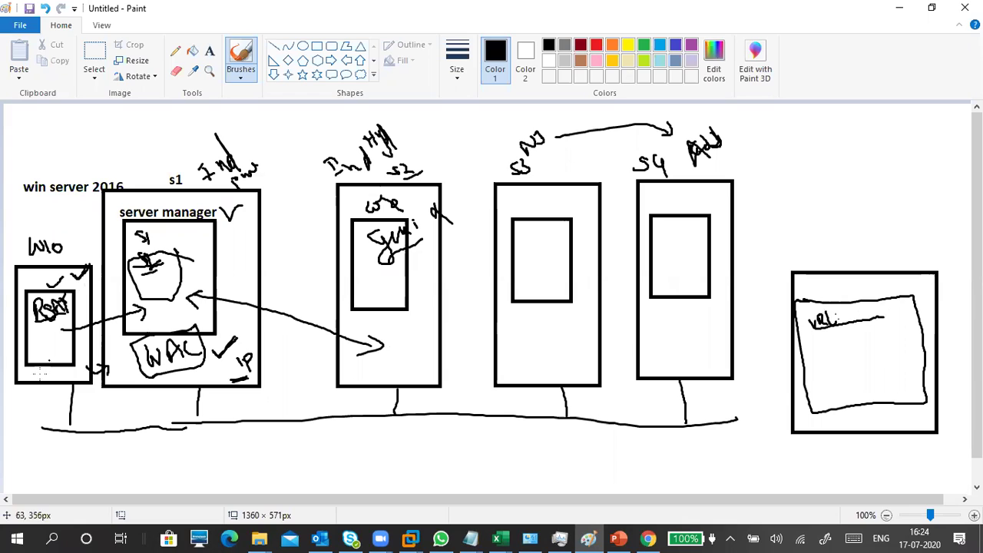
Step: Extend the sketched window's line and add a note with check marks beside server manager's inner box
left_click_drag(879, 318, 893, 318)
left_click_drag(837, 351, 873, 343)
left_click_drag(227, 258, 246, 251)
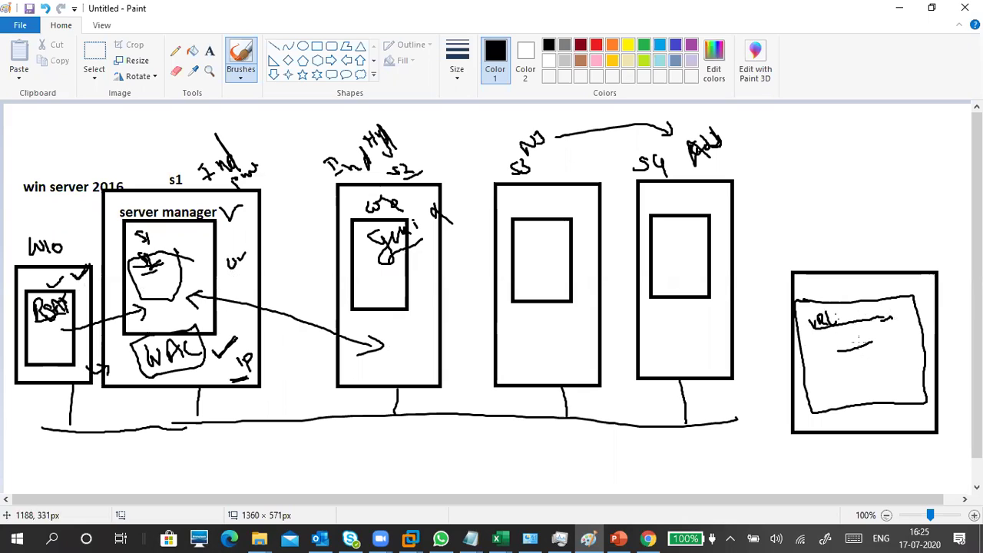
mouse_move(852, 327)
left_mouse_down()
mouse_move(862, 371)
mouse_move(860, 351)
mouse_move(863, 359)
left_mouse_up()
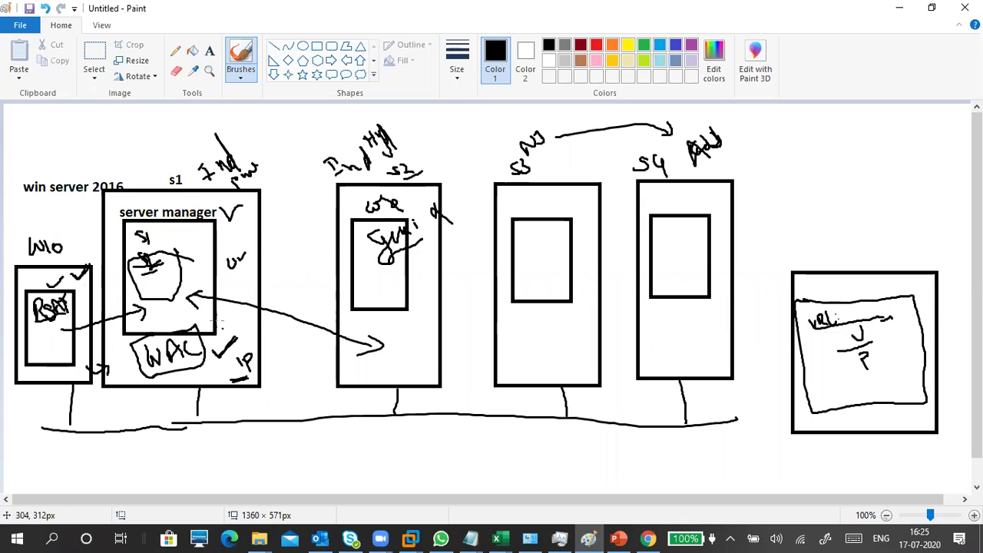
mouse_move(240, 233)
left_mouse_down()
mouse_move(251, 261)
mouse_move(263, 241)
mouse_move(263, 260)
left_mouse_up()
left_click_drag(237, 291, 292, 255)
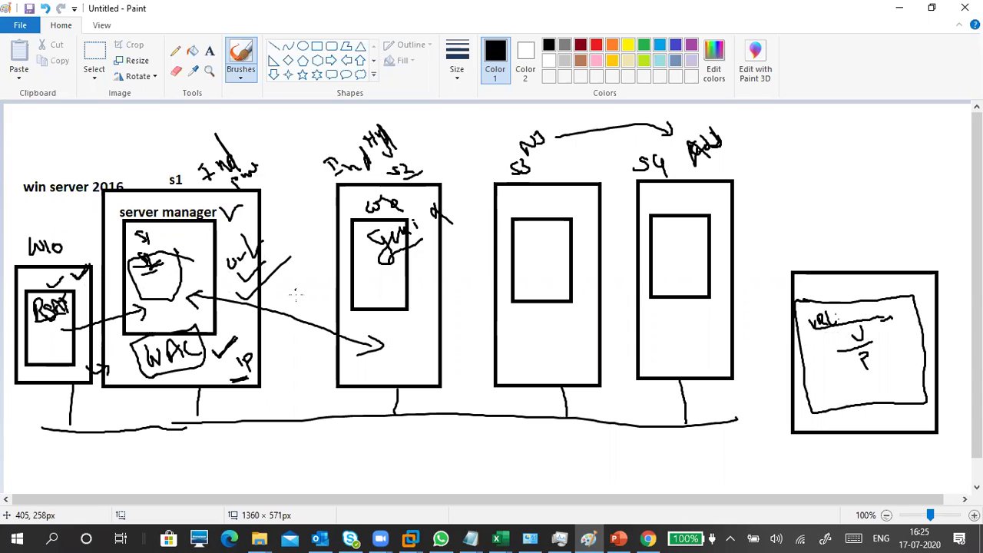
Step: Circle the server manager contents and tick s1, the W10 box and the U/P note
mouse_move(163, 202)
left_mouse_down()
mouse_move(151, 194)
mouse_move(117, 305)
mouse_move(241, 340)
mouse_move(175, 192)
left_mouse_up()
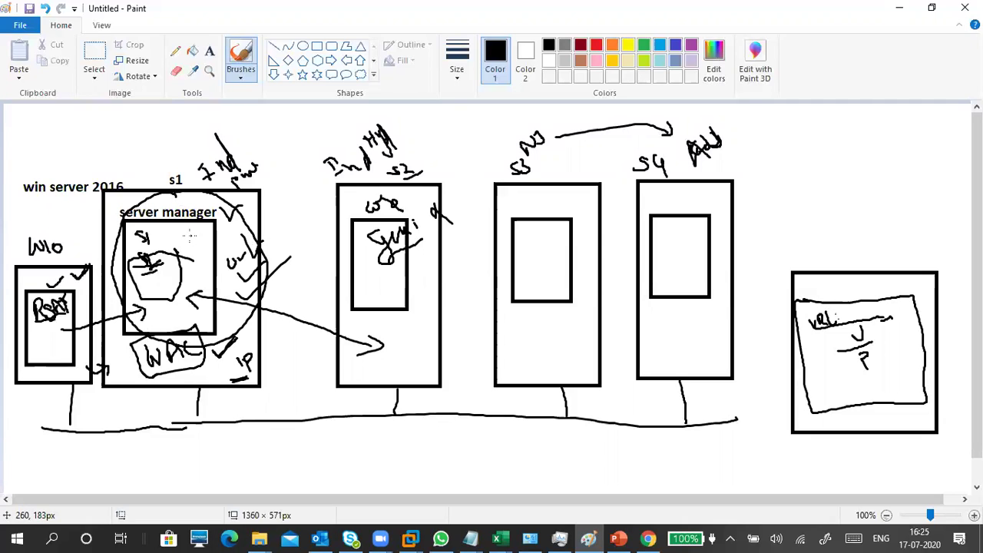
left_click_drag(185, 229, 202, 221)
left_click_drag(51, 332, 66, 321)
left_click_drag(879, 336, 907, 329)
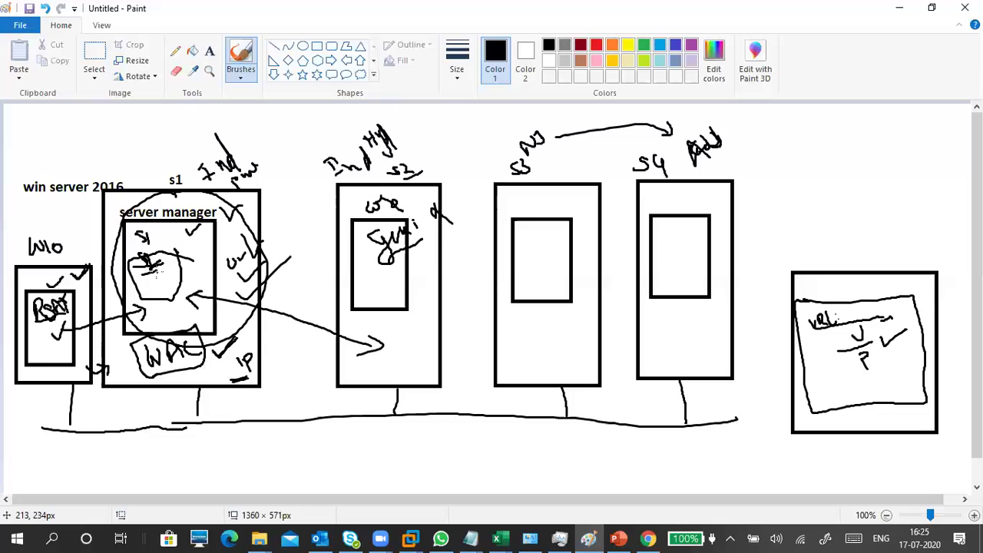
Step: Minimize Paint and scroll the Windows Admin Center docs down to Contents at a glance and back
left_click(899, 8)
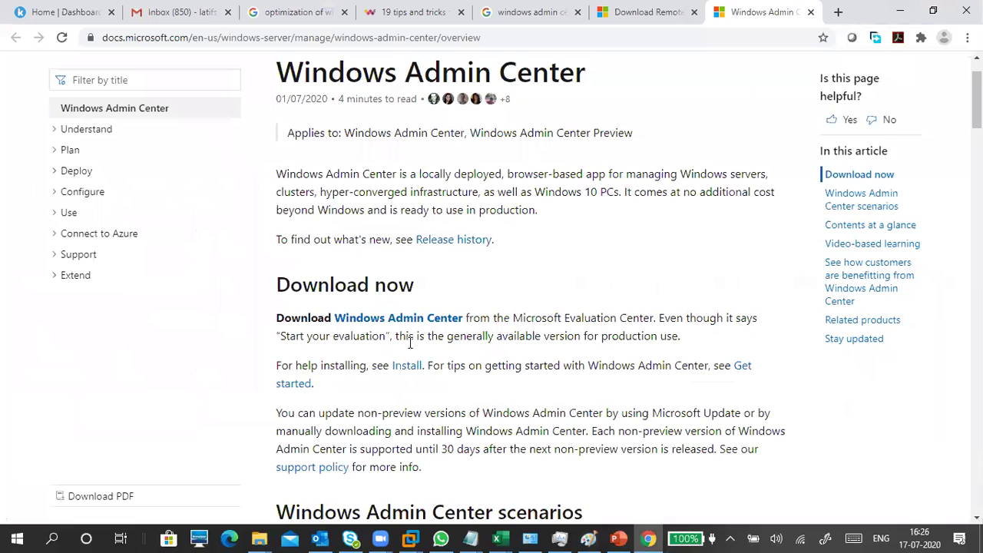
scroll(431, 323, "down", 7)
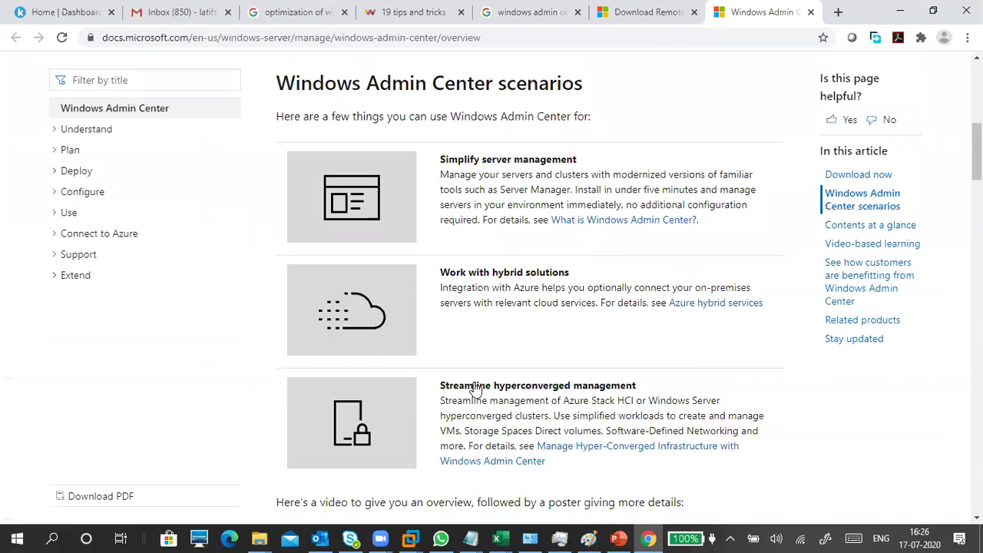
scroll(460, 269, "down", 4)
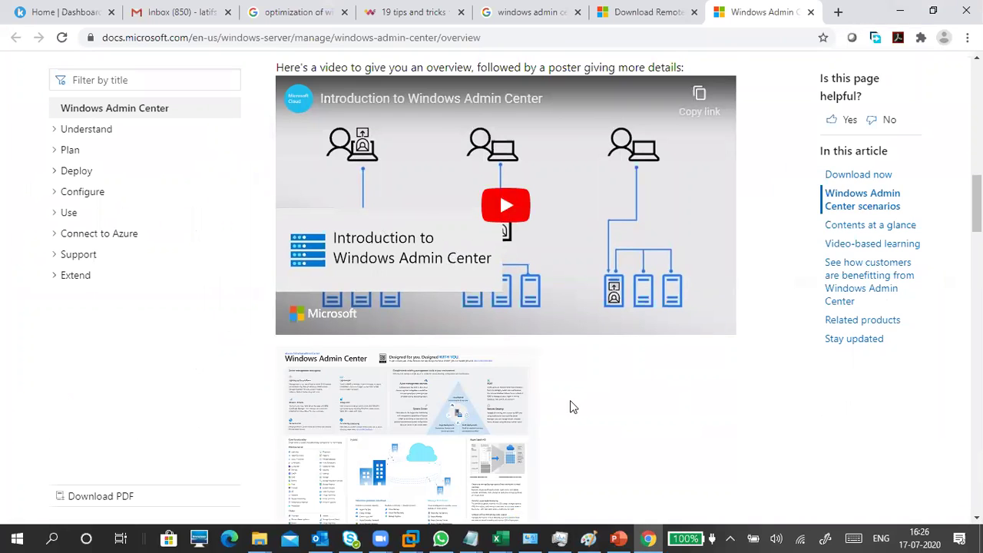
scroll(474, 396, "down", 4)
scroll(537, 338, "down", 3)
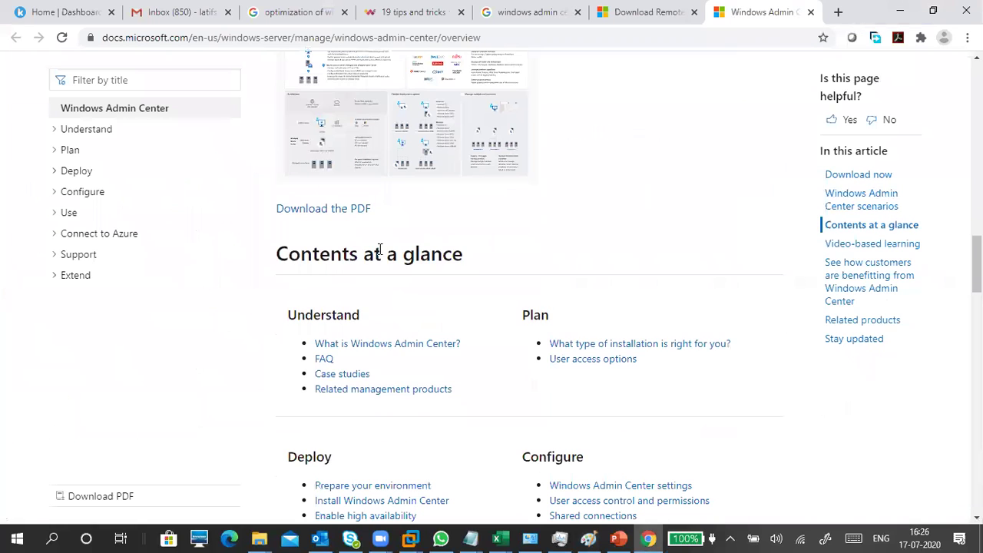
scroll(502, 401, "up", 7)
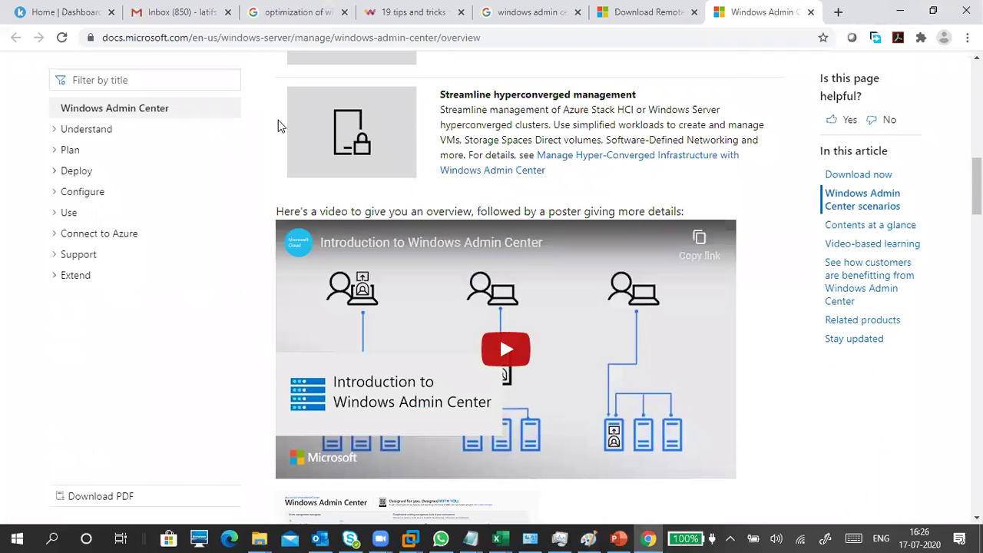
left_click(225, 38)
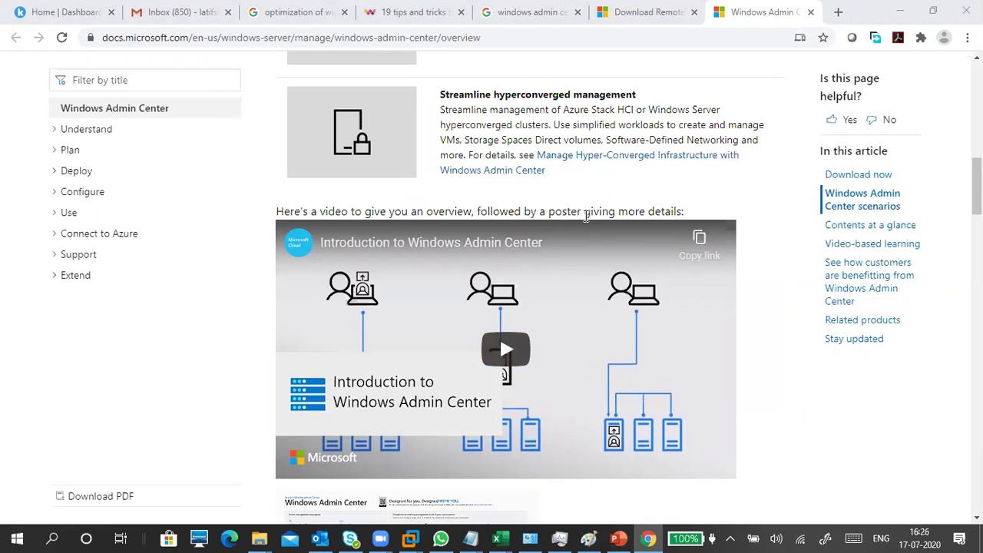
scroll(587, 219, "up", 9)
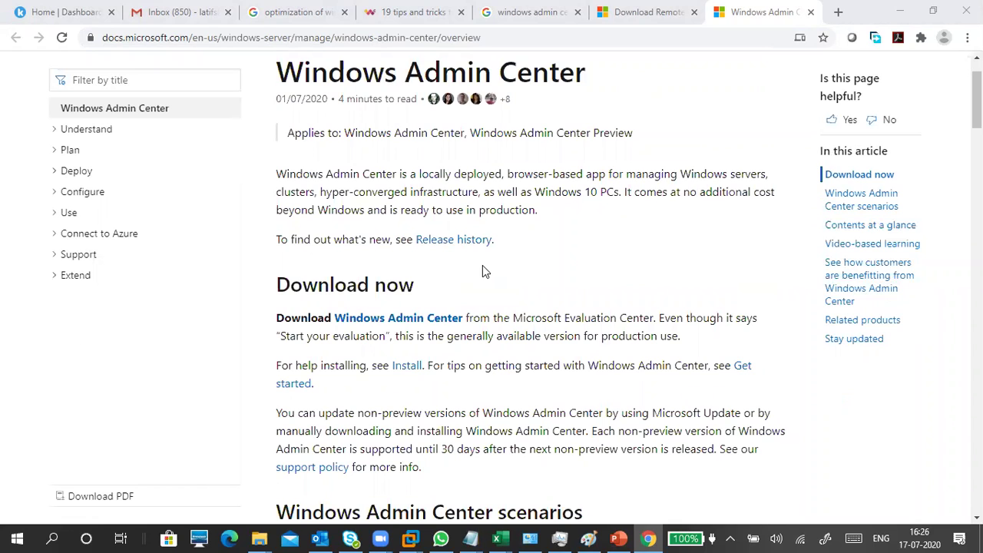
Step: Return to the RSAT for Windows 10 download tab and review its .msu file versions and sizes
left_click(639, 22)
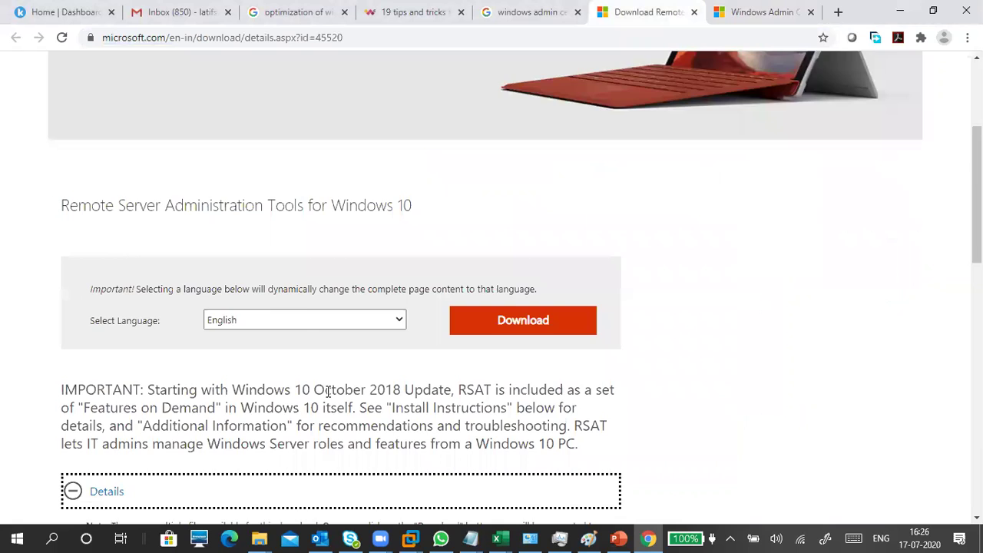
scroll(329, 390, "down", 4)
scroll(331, 396, "down", 1)
scroll(328, 399, "down", 1)
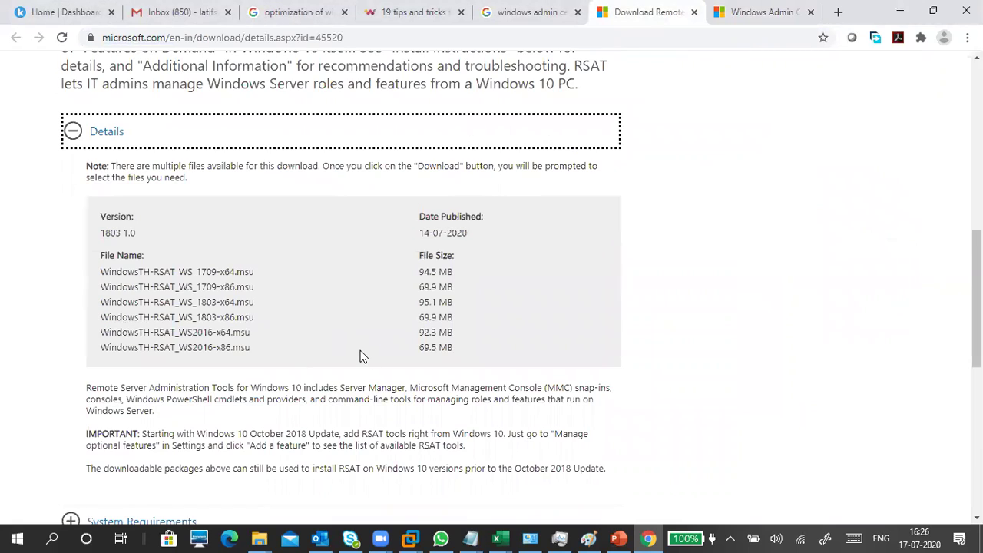
scroll(353, 277, "up", 3)
left_click(303, 37)
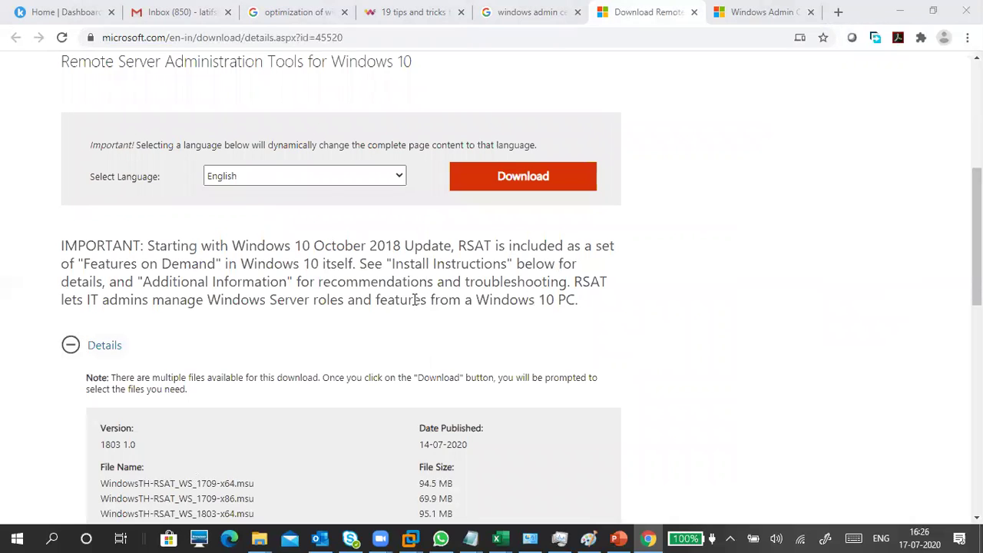
Step: Download the WindowsTH-RSAT_WS2016-x64.msu package (92.3 MB), then return to the Windows Admin Center tab
left_click(521, 181)
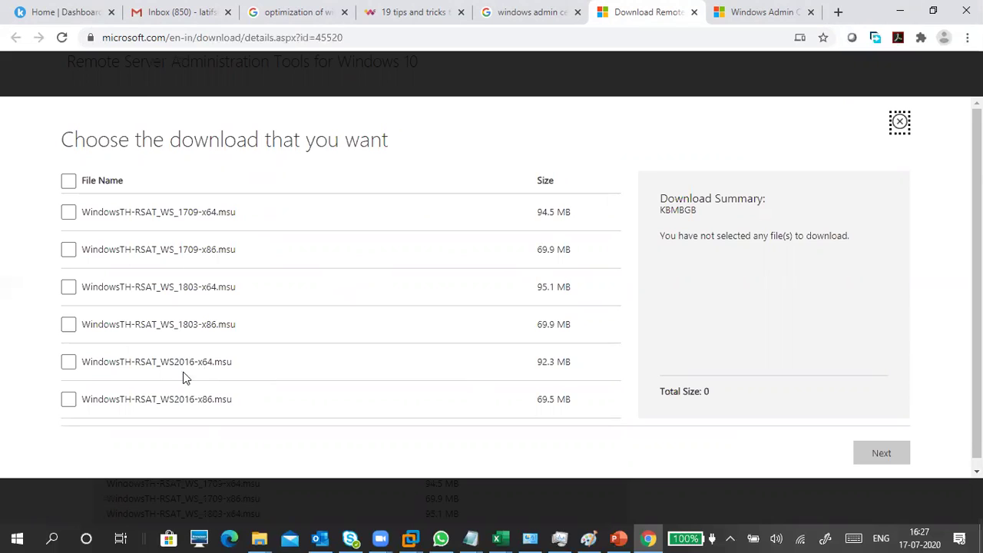
left_click(73, 364)
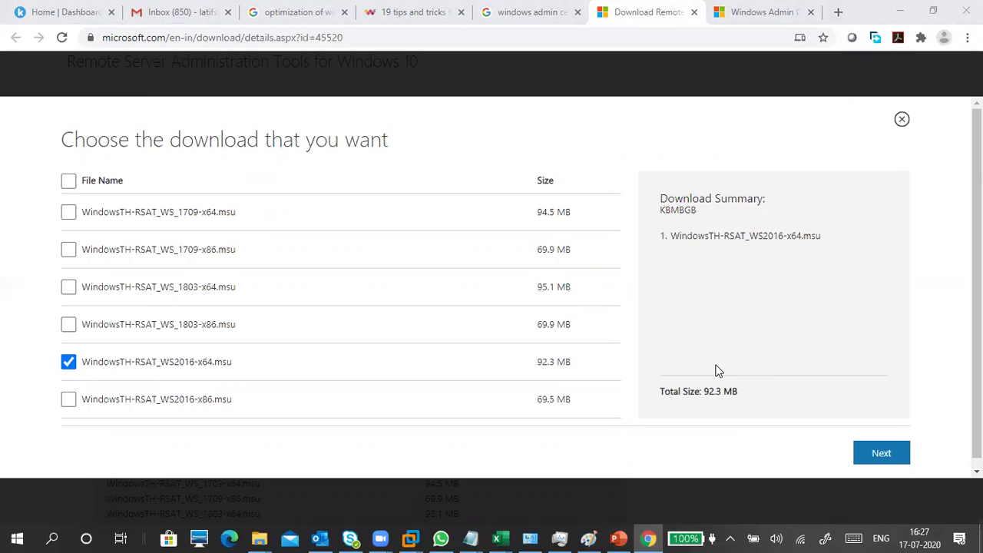
left_click(879, 457)
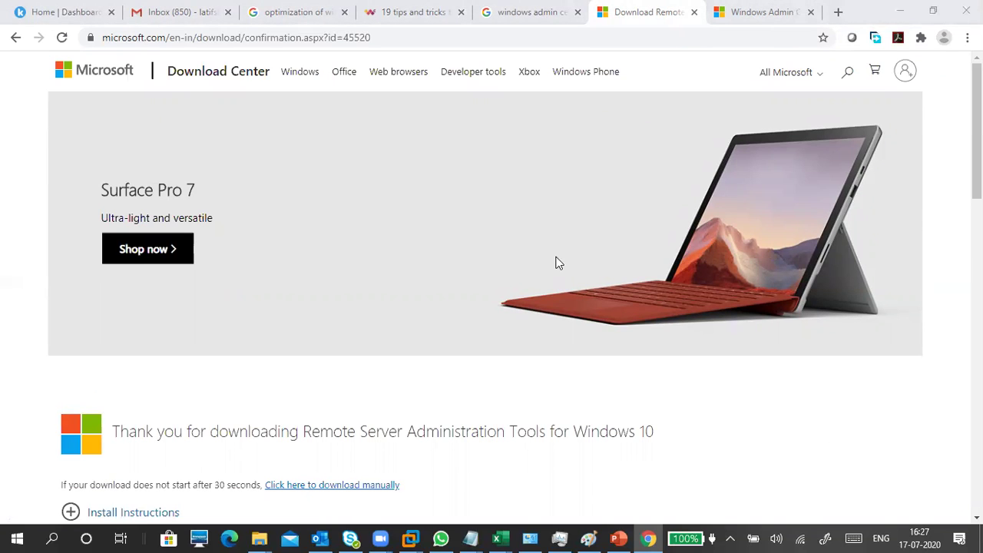
scroll(555, 265, "down", 3)
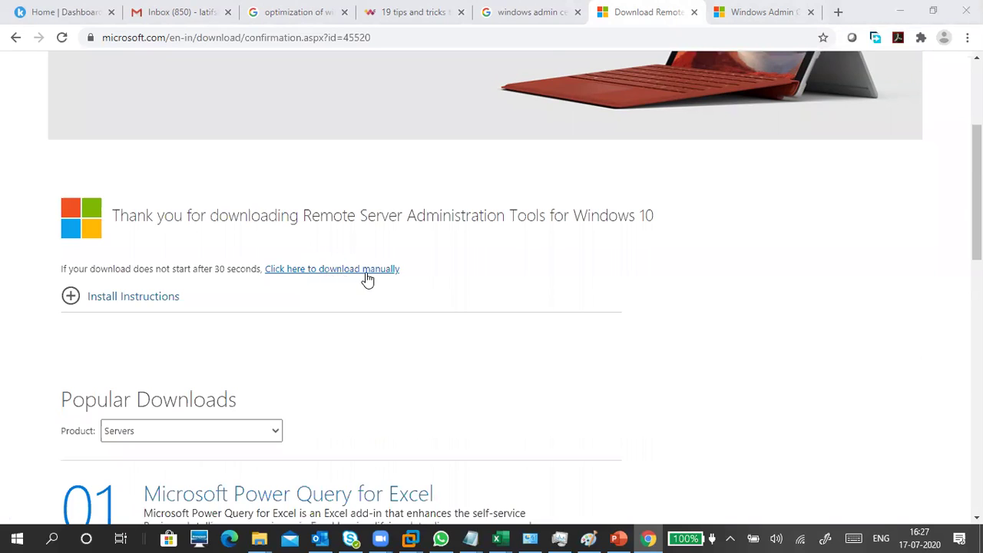
scroll(408, 386, "down", 4)
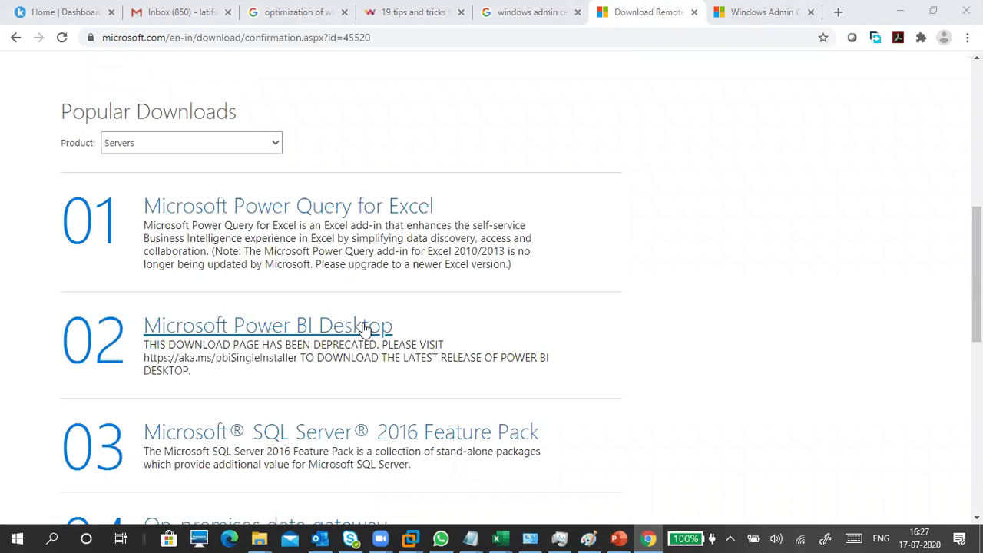
scroll(590, 135, "up", 3)
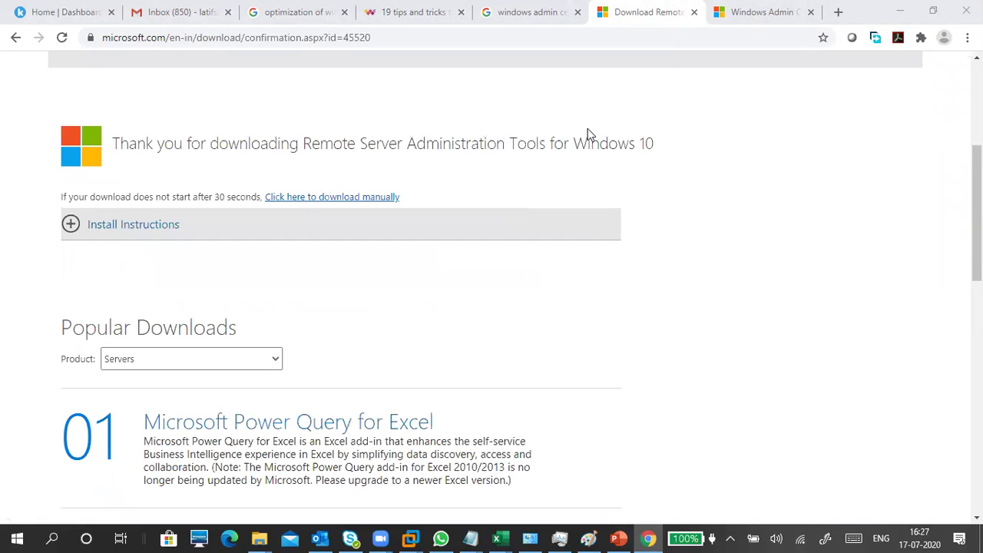
key("ctrl+Tab")
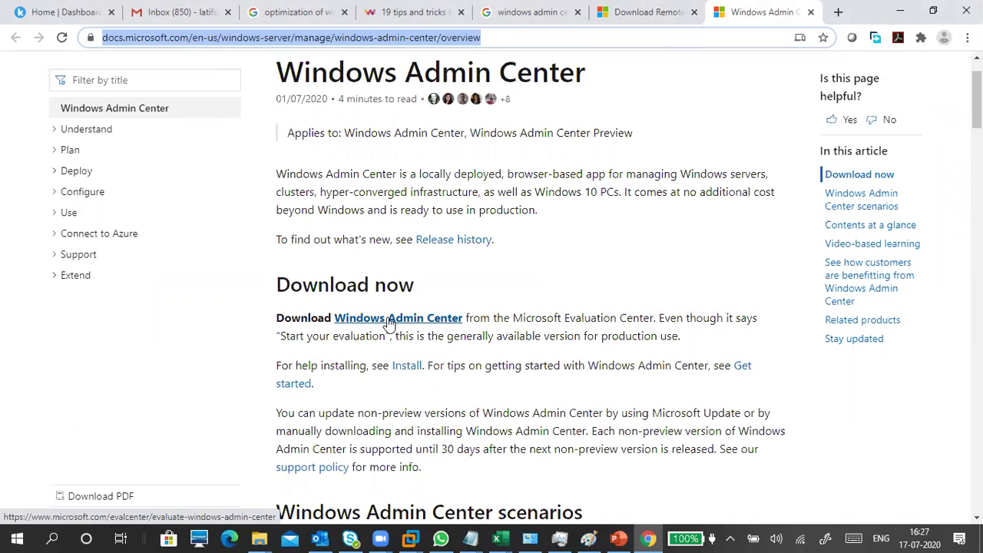
Step: Go to the Windows Admin Center evaluation page and continue with the MSI file type
left_click(390, 323)
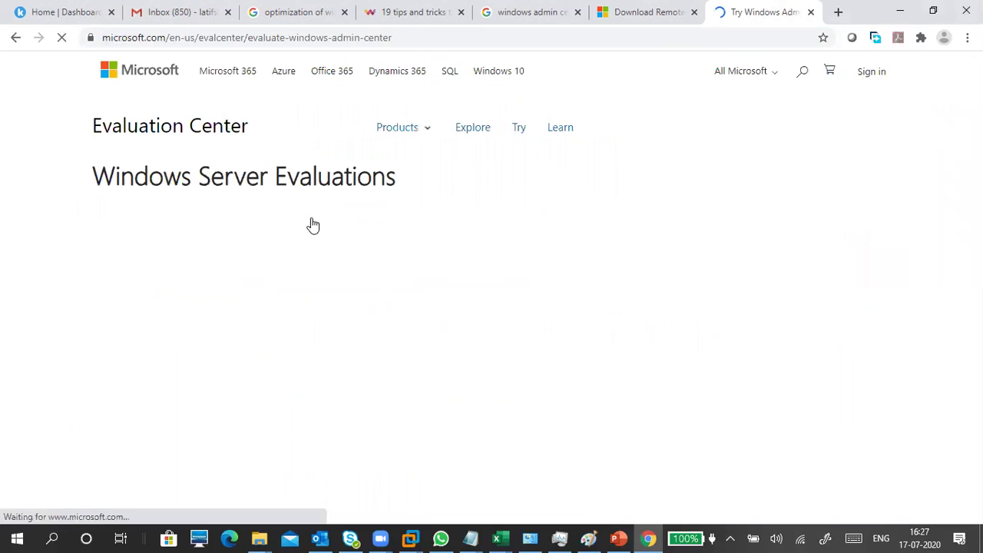
scroll(314, 380, "down", 3)
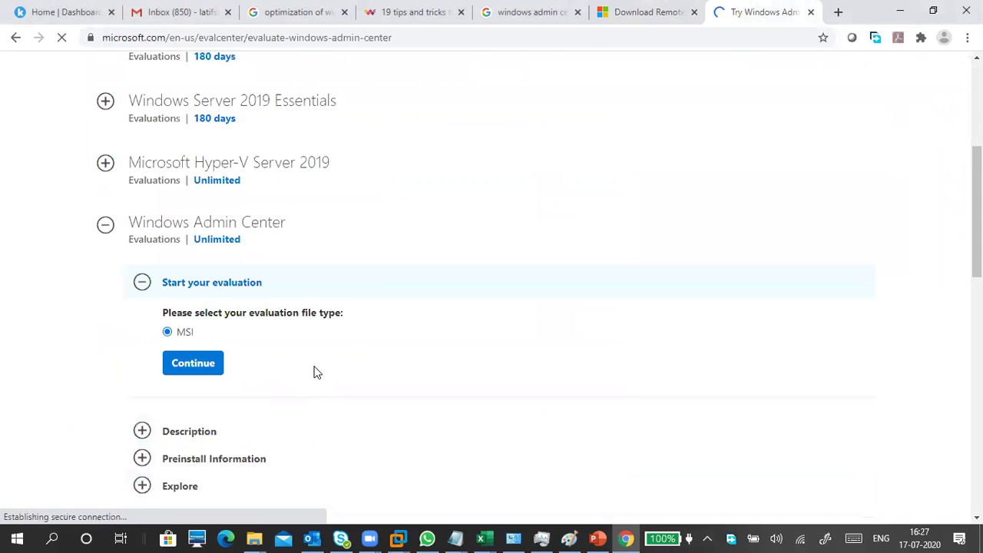
scroll(312, 323, "down", 2)
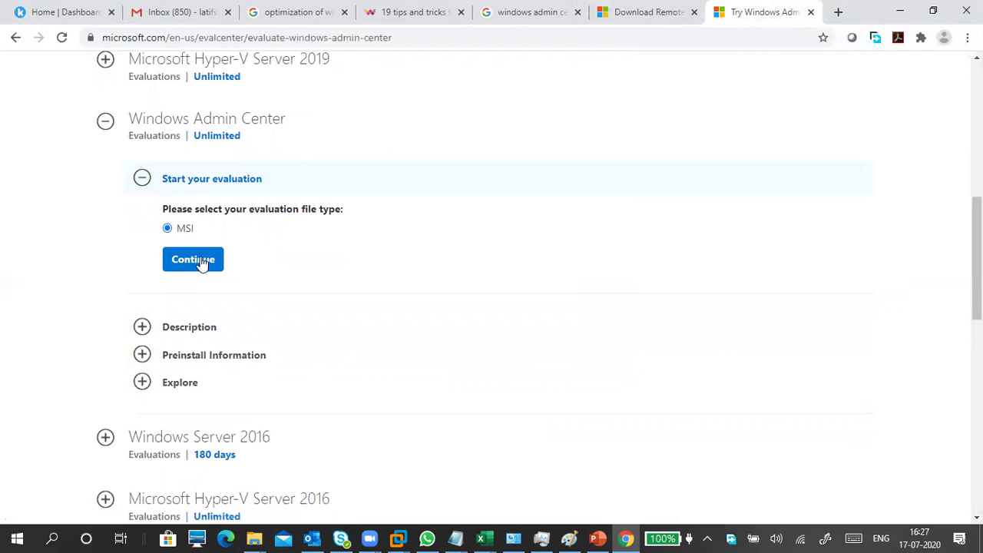
left_click(200, 260)
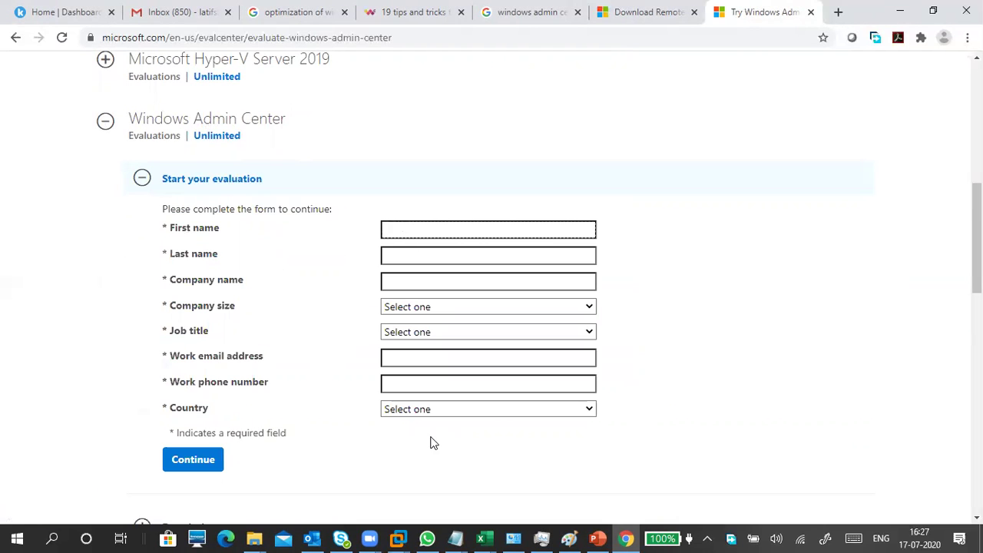
left_click(145, 182)
left_click(146, 183)
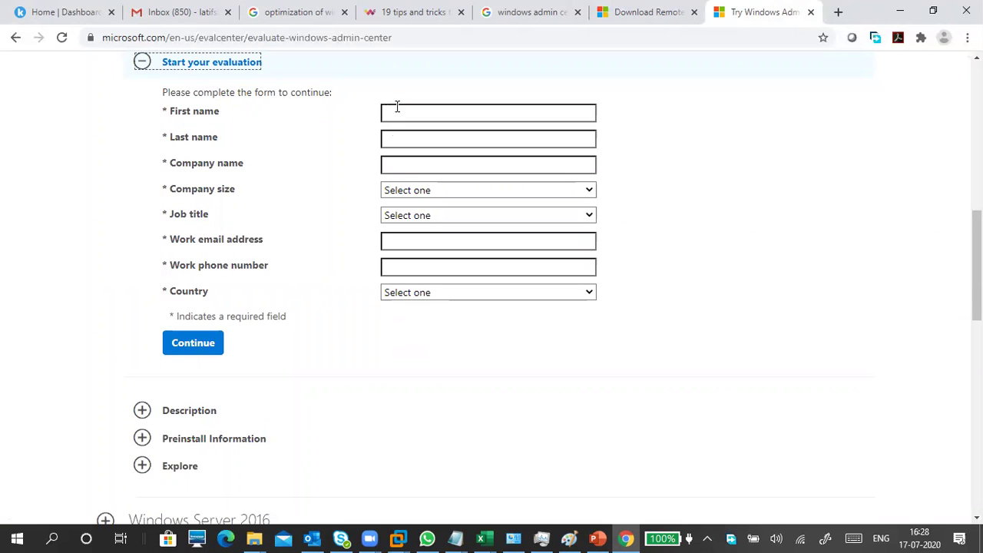
Step: Look over the registration form, expand Preinstall Information, and minimize Chrome to reveal VMware
left_click(463, 241)
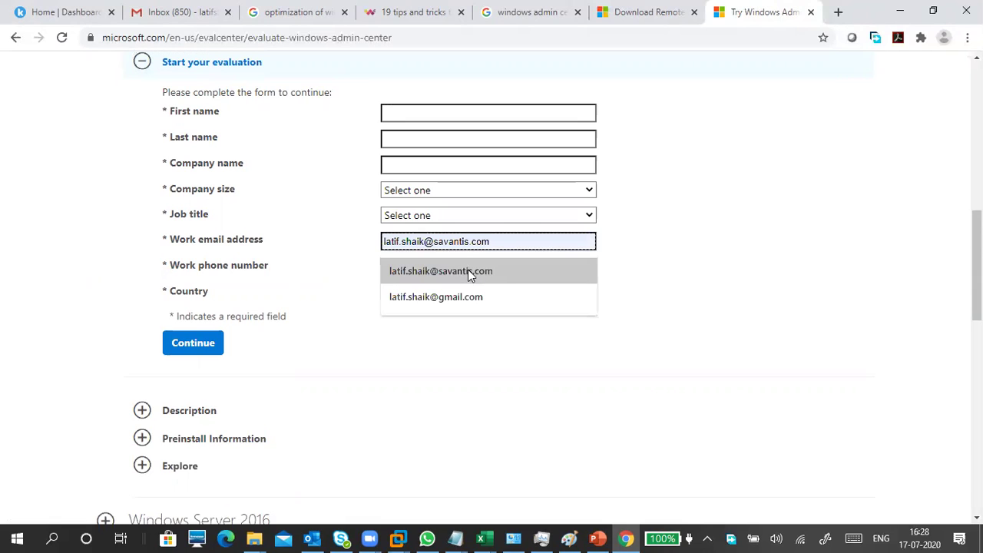
left_click(352, 255)
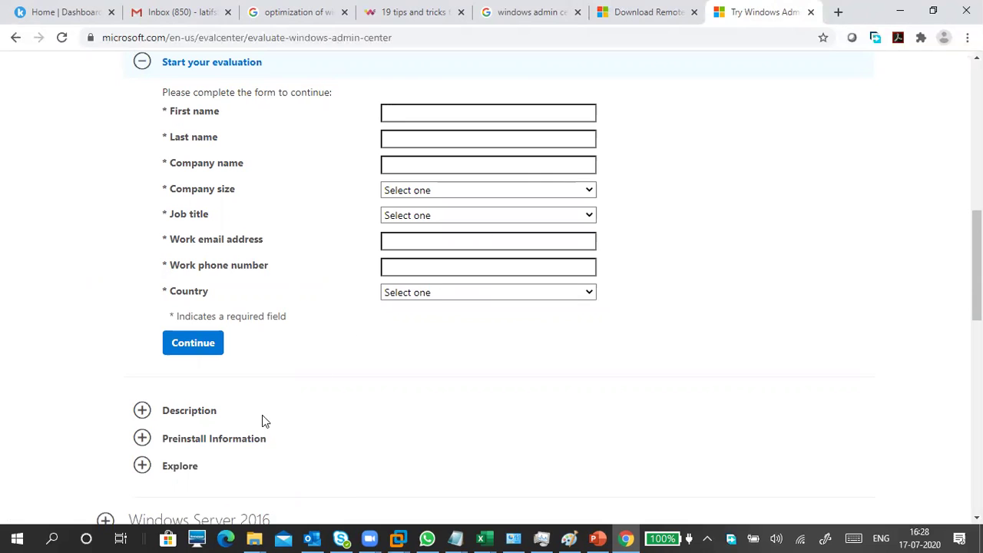
left_click(229, 442)
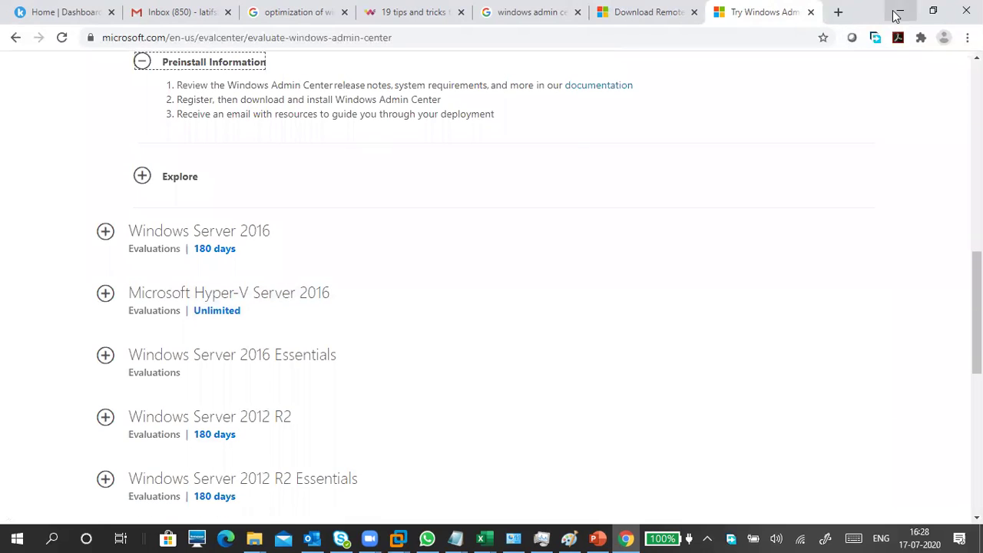
left_click(897, 11)
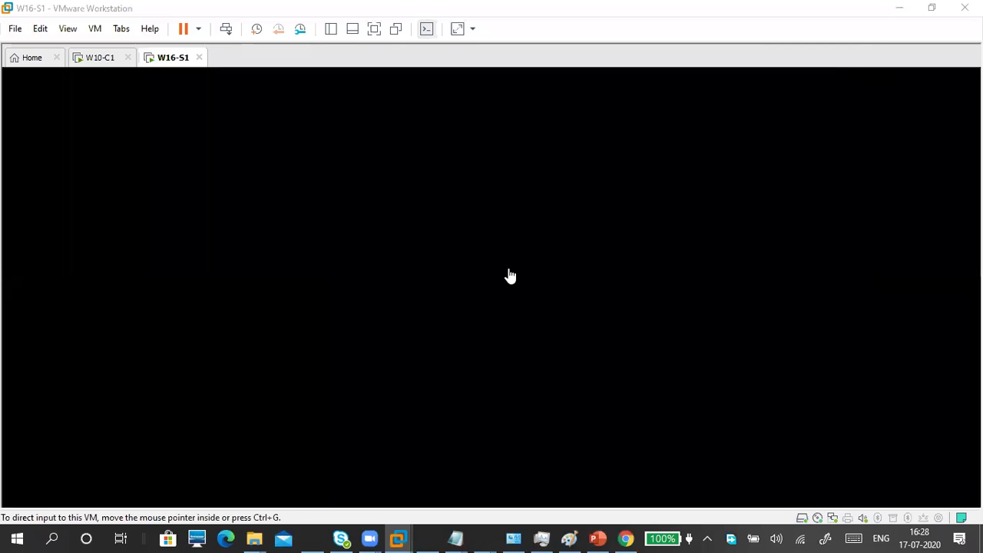
Step: Wake the W16-S1 VM, maximize Server Manager, and scroll the dashboard to Roles and Server Groups
left_click(427, 314)
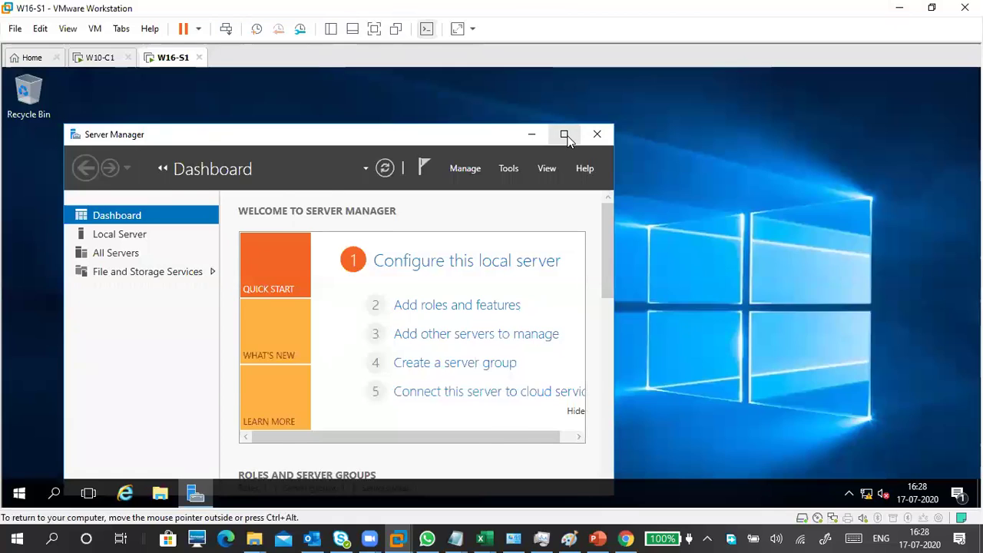
left_click(563, 134)
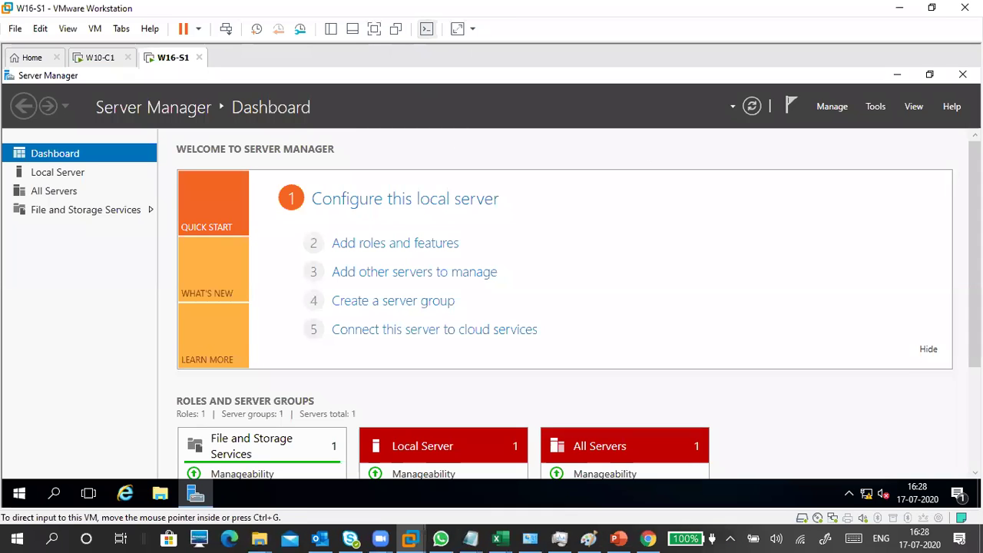
scroll(260, 185, "down", 3)
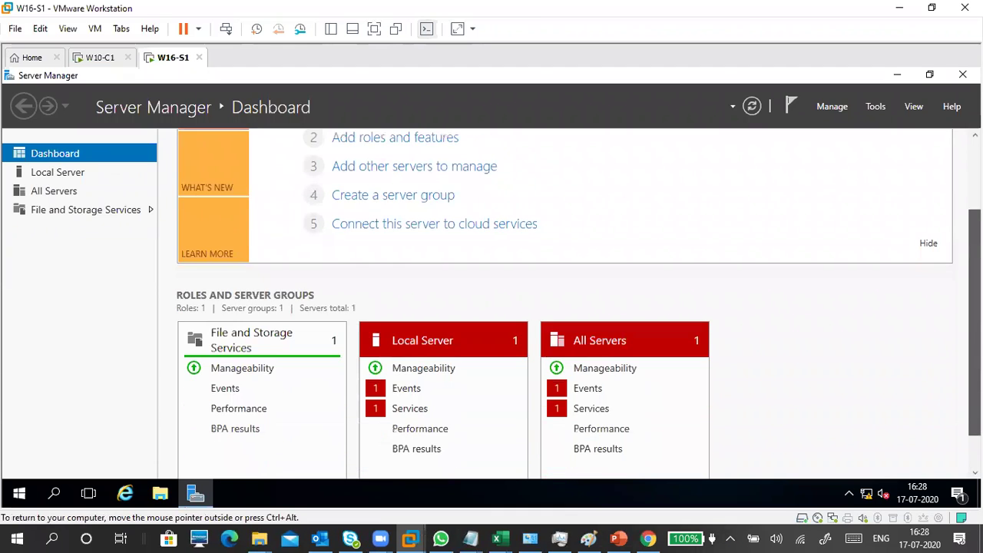
scroll(261, 184, "up", 3)
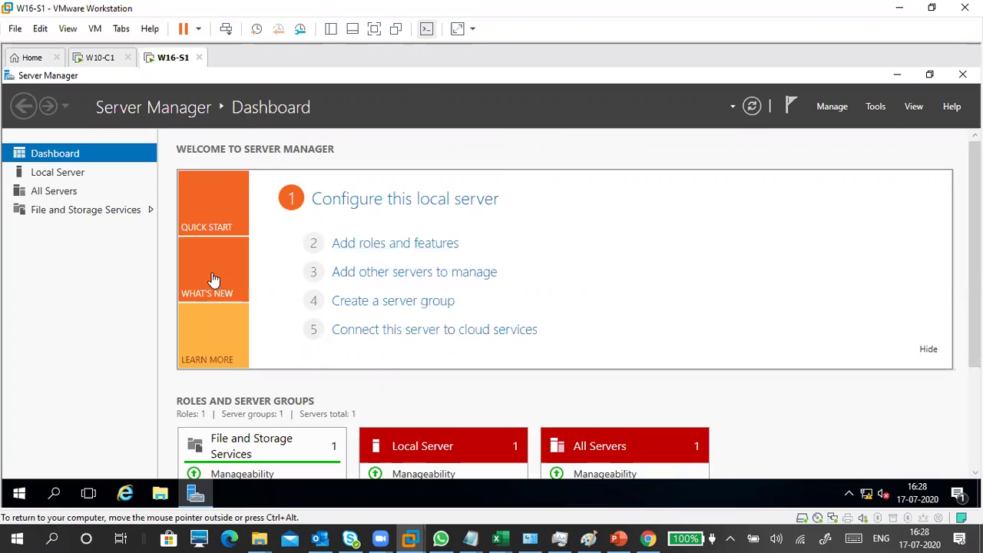
mouse_move(233, 348)
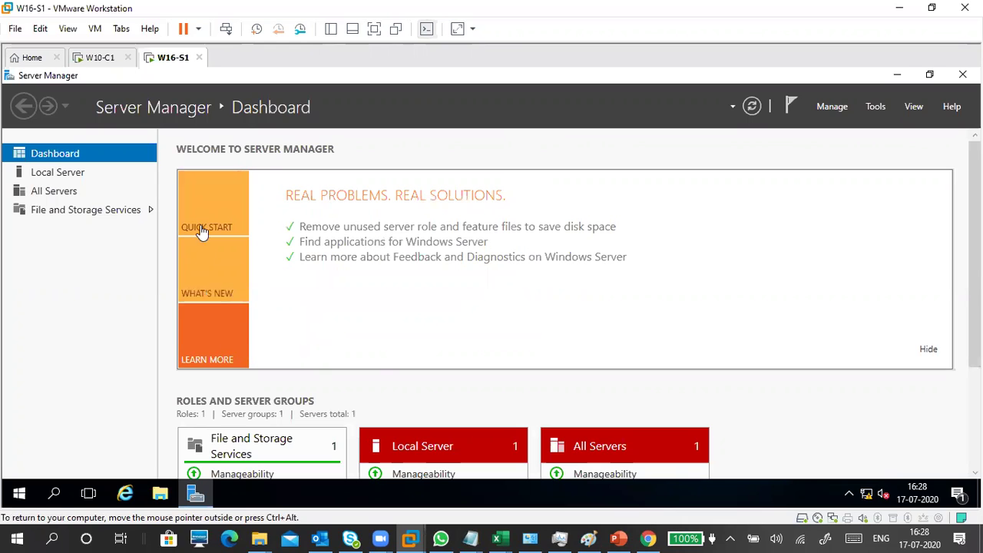
mouse_move(202, 202)
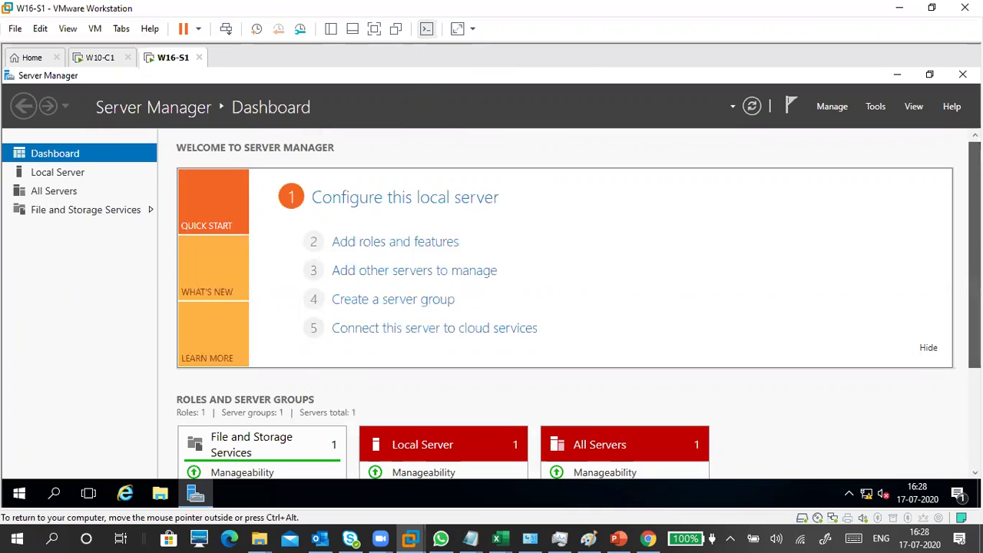
scroll(607, 358, "down", 3)
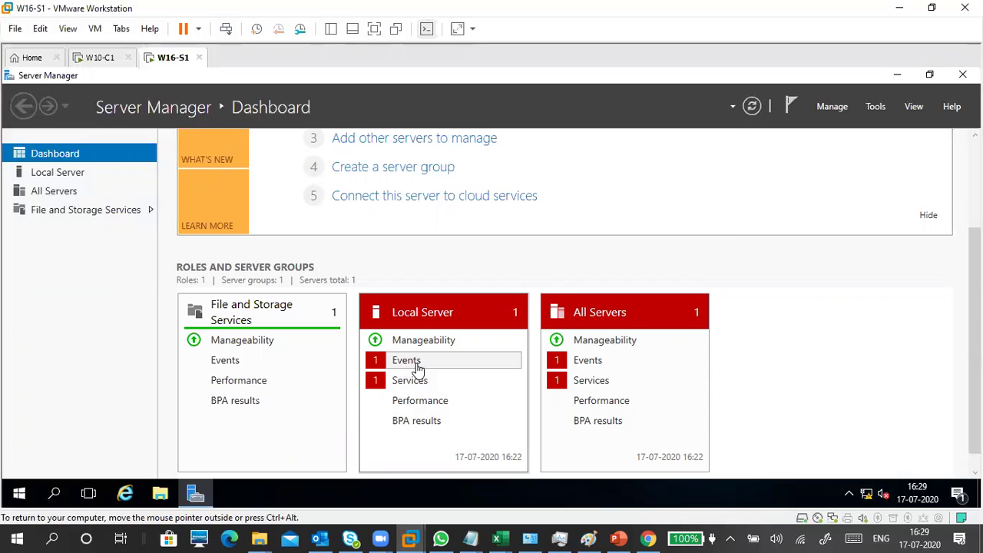
Step: Review the local server's critical TaskScheduler event and close the alert details
left_click(418, 363)
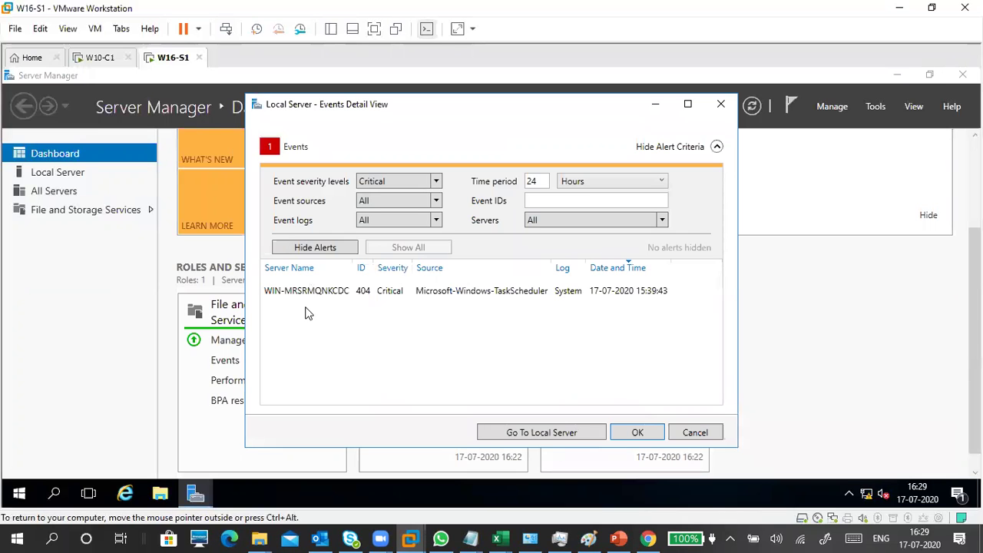
left_click(309, 293)
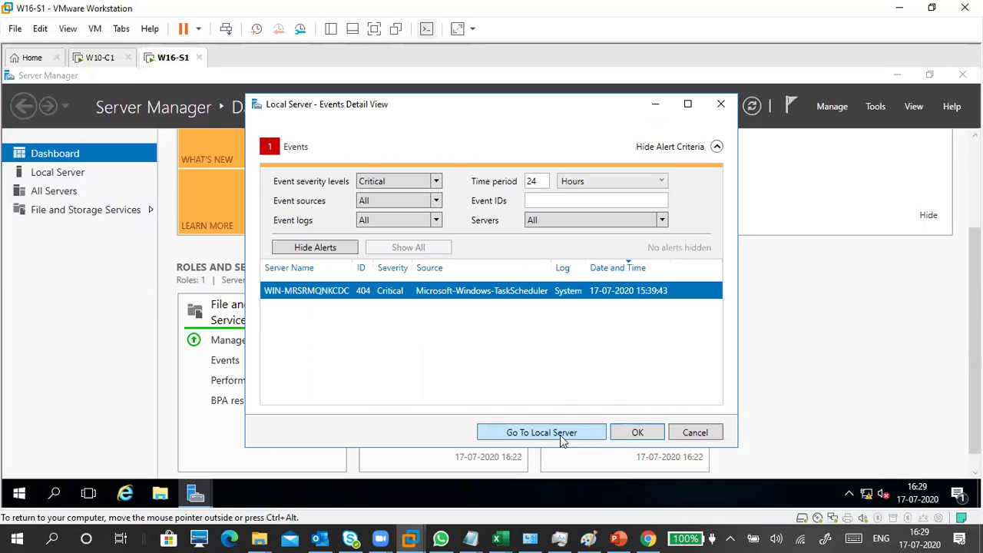
left_click(695, 432)
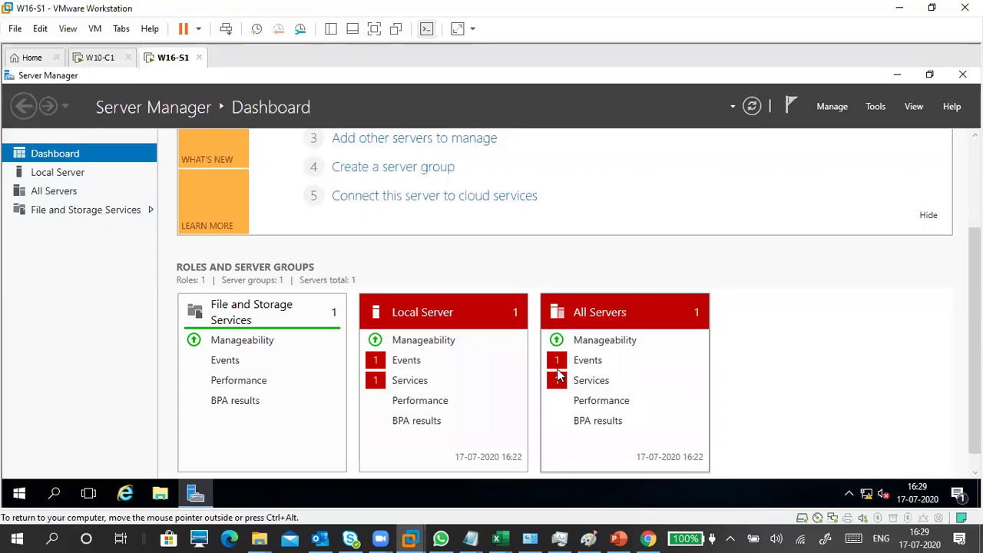
Step: Check the stopped MapsBroker service, then open the Local Server properties page
left_click(402, 381)
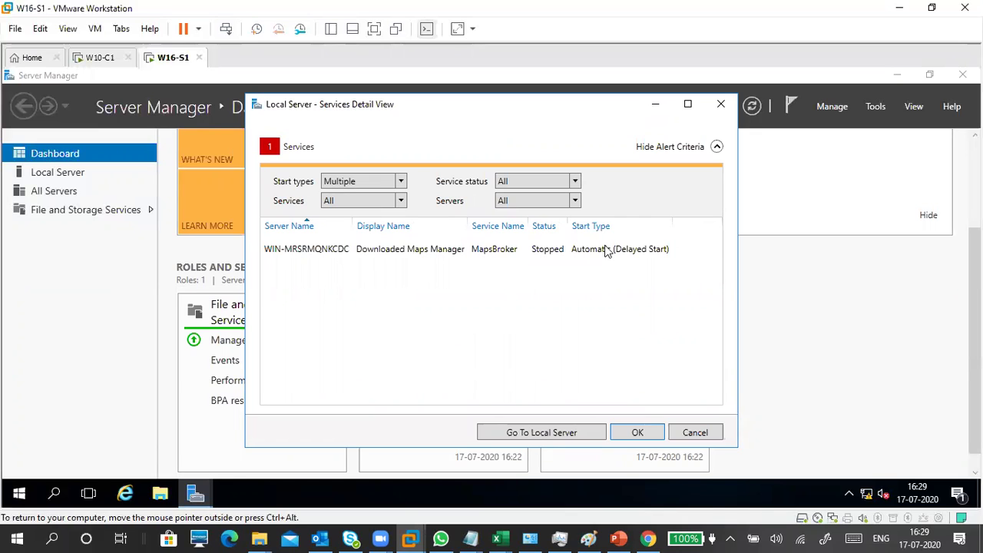
left_click(528, 250)
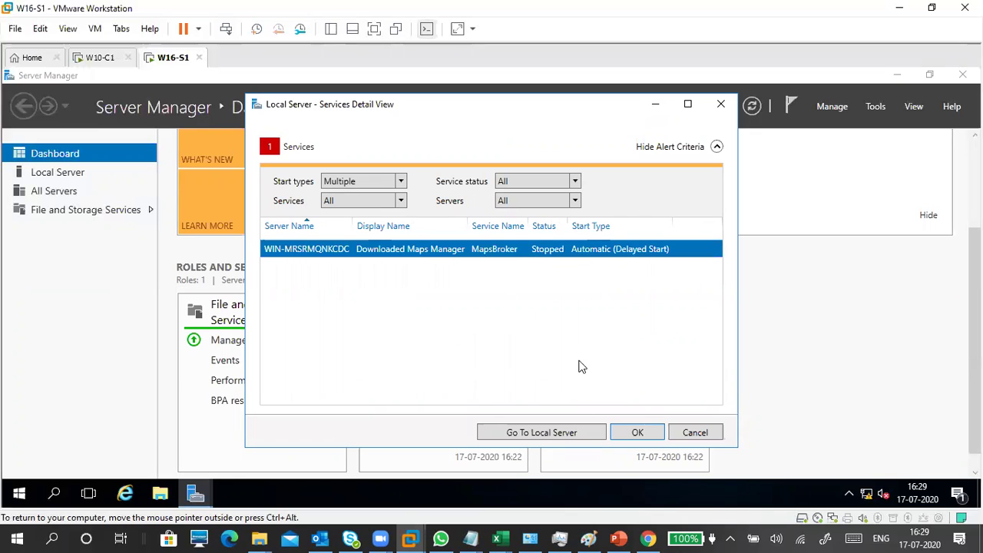
left_click(660, 432)
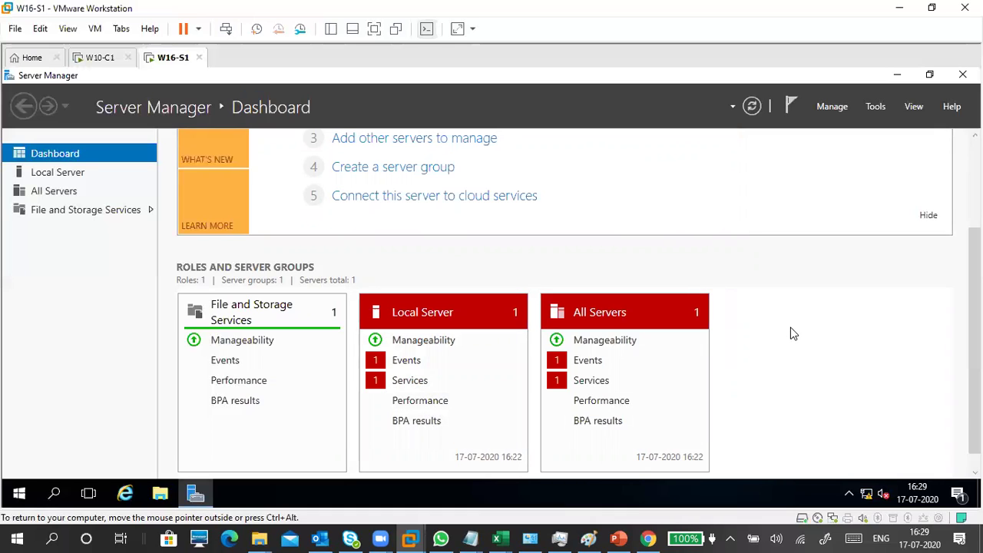
scroll(788, 331, "up", 2)
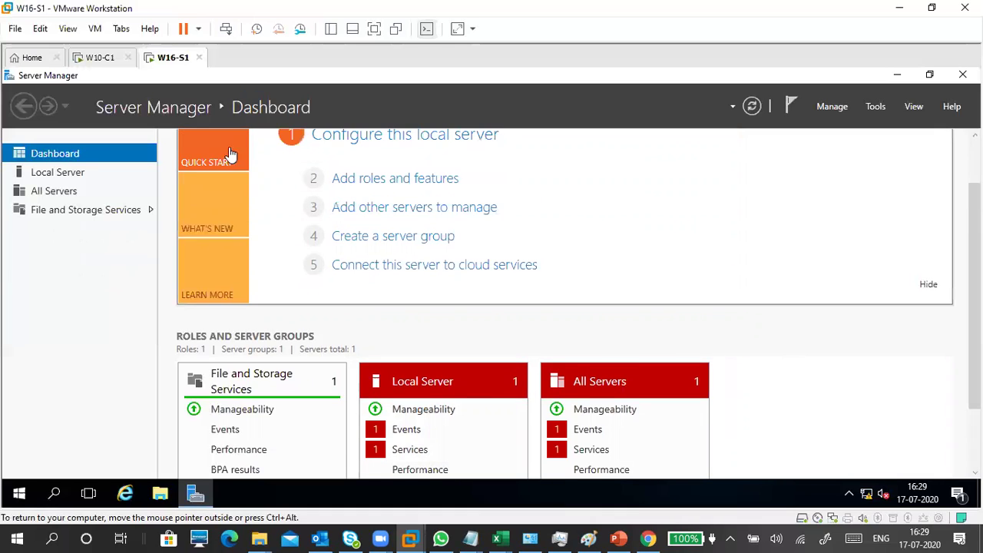
left_click(56, 174)
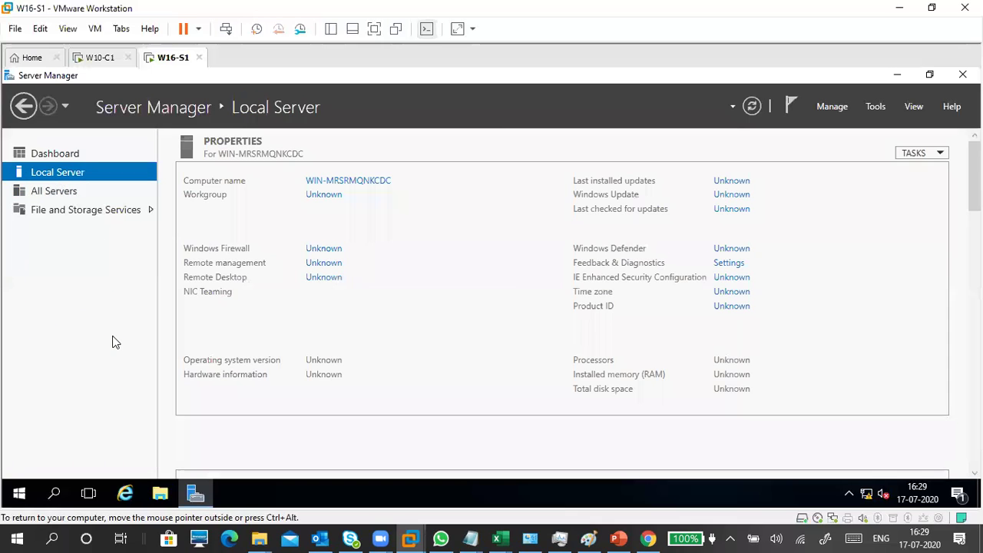
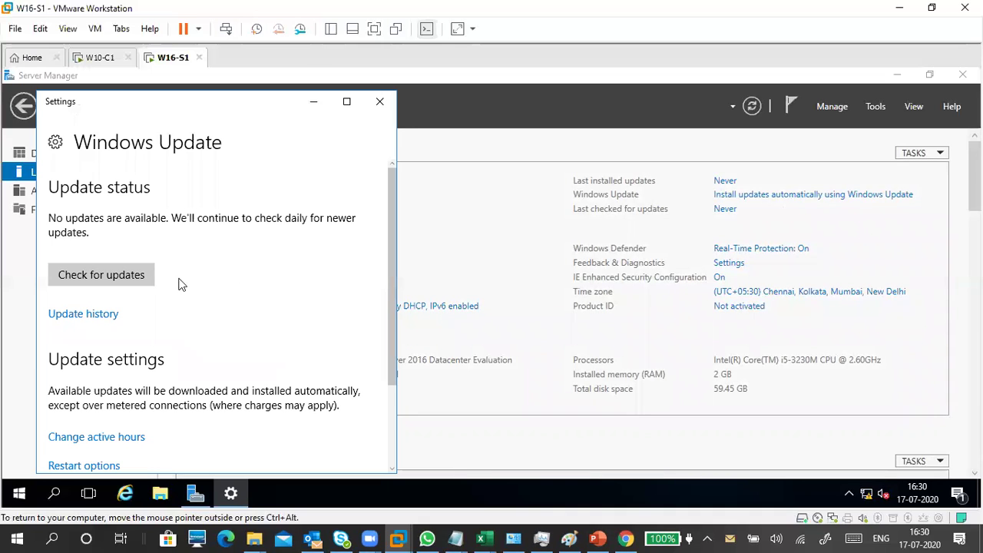
Step: In Advanced options, toggle Defer feature updates on and back off, then close Windows Update settings
scroll(295, 315, "down", 3)
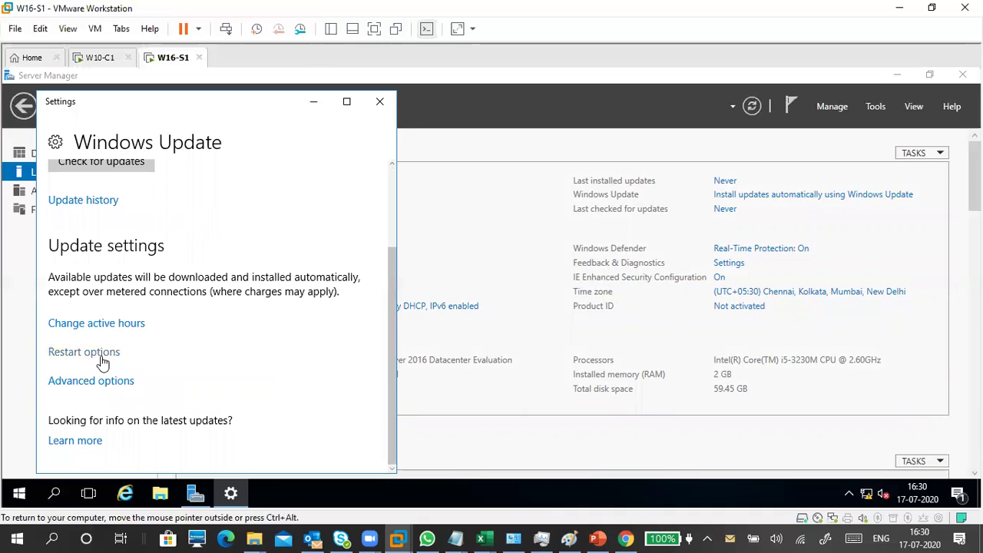
left_click(104, 382)
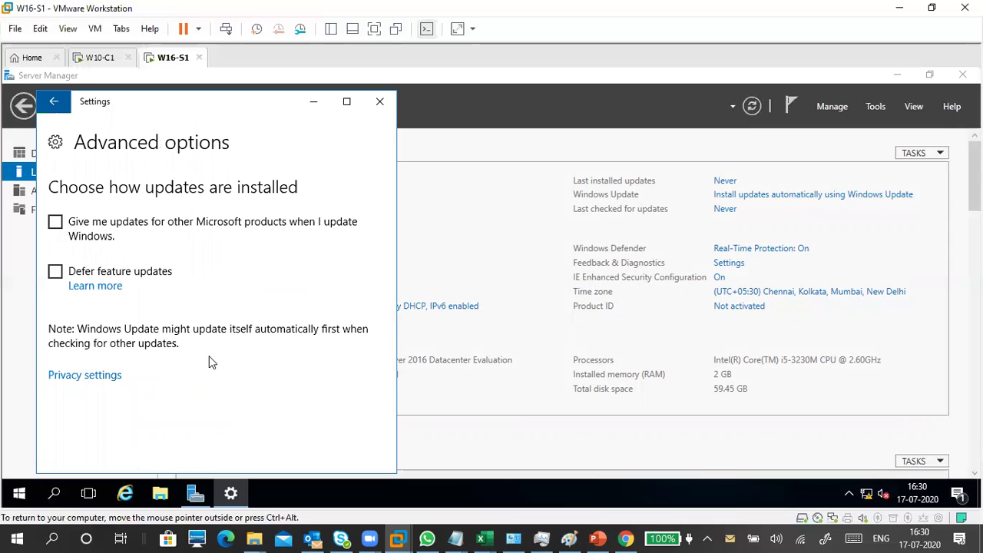
left_click(55, 273)
left_click(57, 275)
left_click(379, 102)
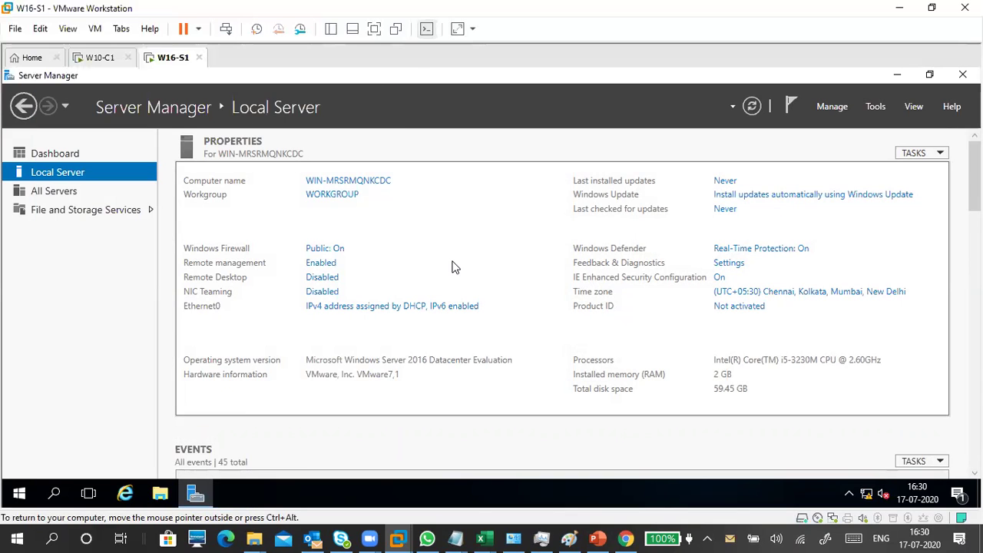
Step: Launch the Services console by running services.msc from the Win+R Run box
key("super+r")
type("s")
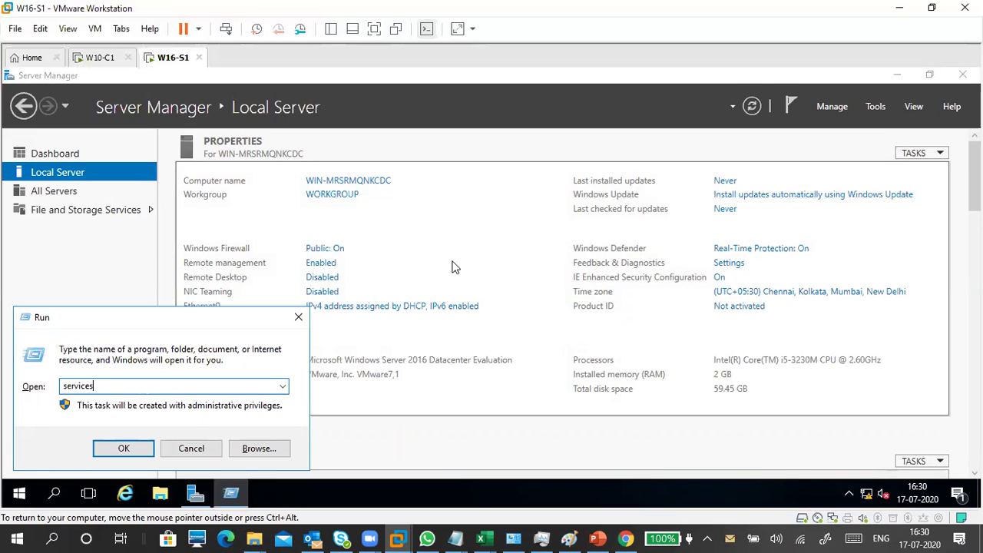
key("Return")
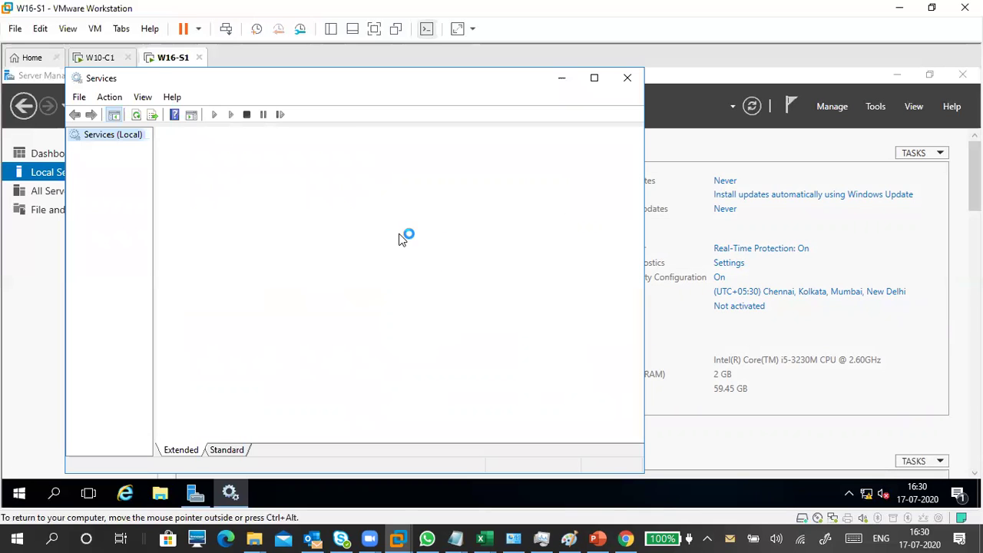
Step: Switch the Services list to Standard view, jump to the W entries, and open Windows Update's properties
left_click(230, 450)
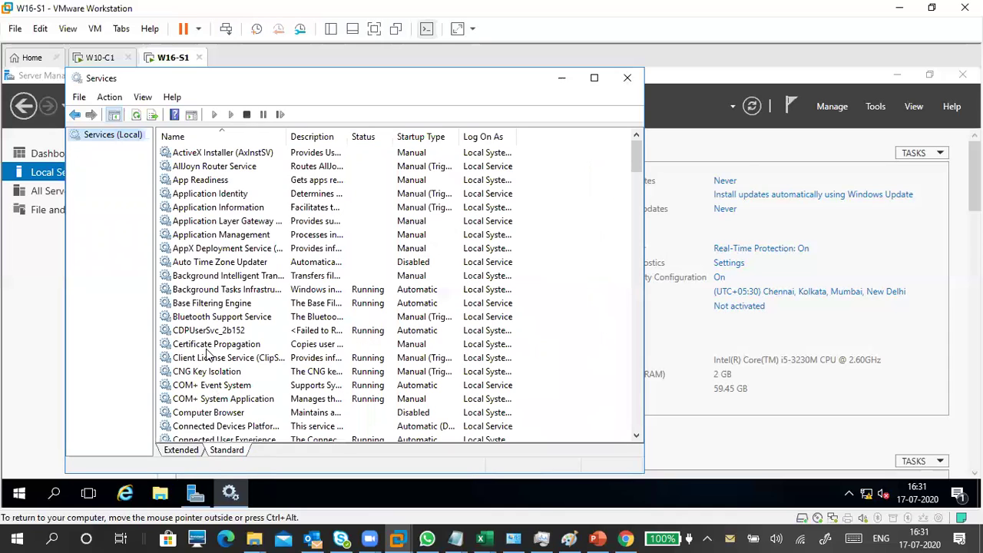
left_click(206, 347)
key("w")
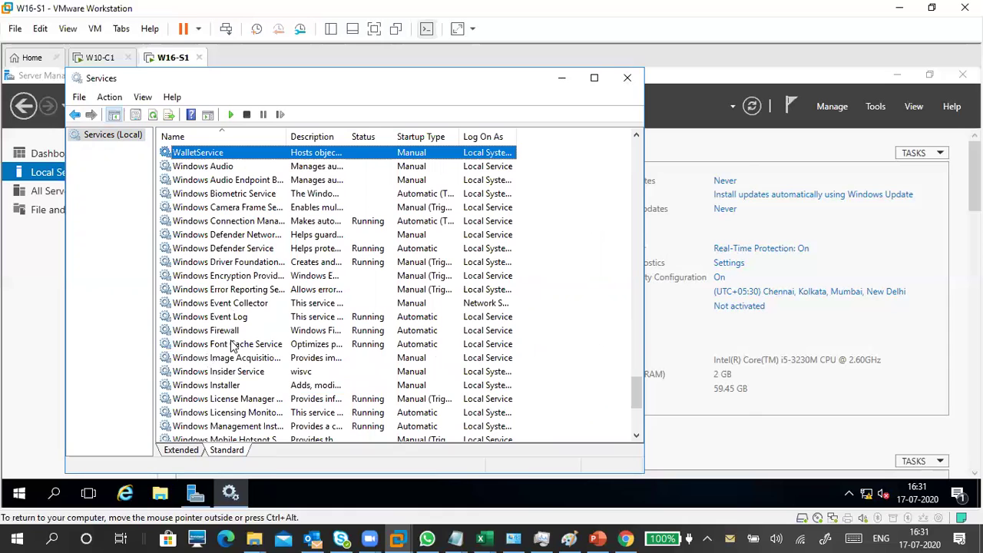
left_click(233, 345)
left_click(242, 359)
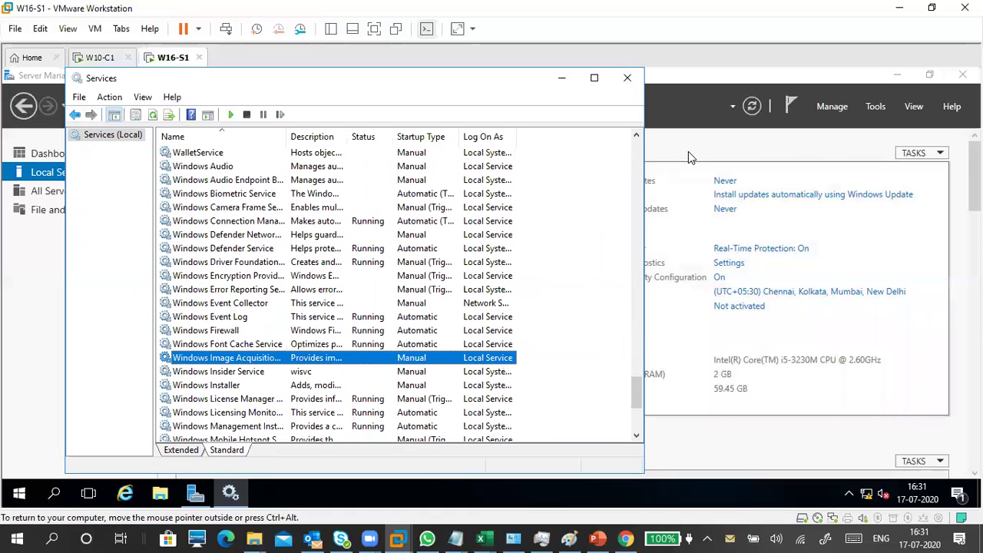
scroll(268, 380, "down", 4)
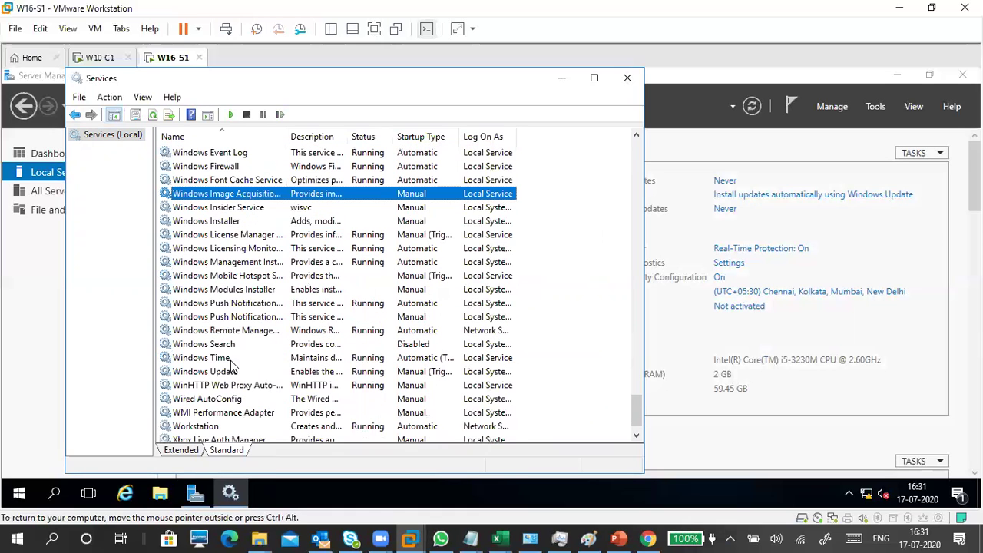
left_click(234, 372)
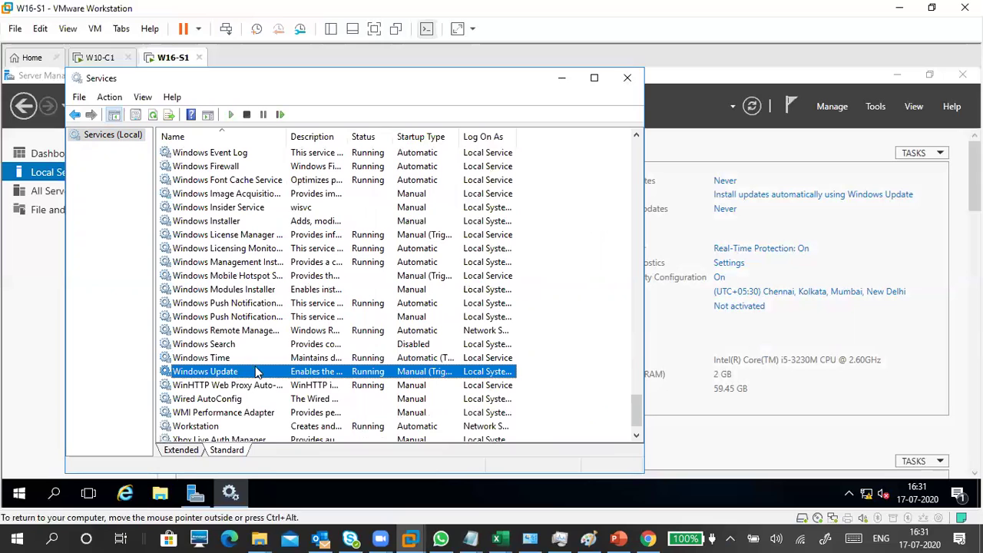
double_click(367, 371)
left_click(329, 264)
Step: Disable and stop the Windows Update service, apply with OK, and close the Services console
left_click(322, 307)
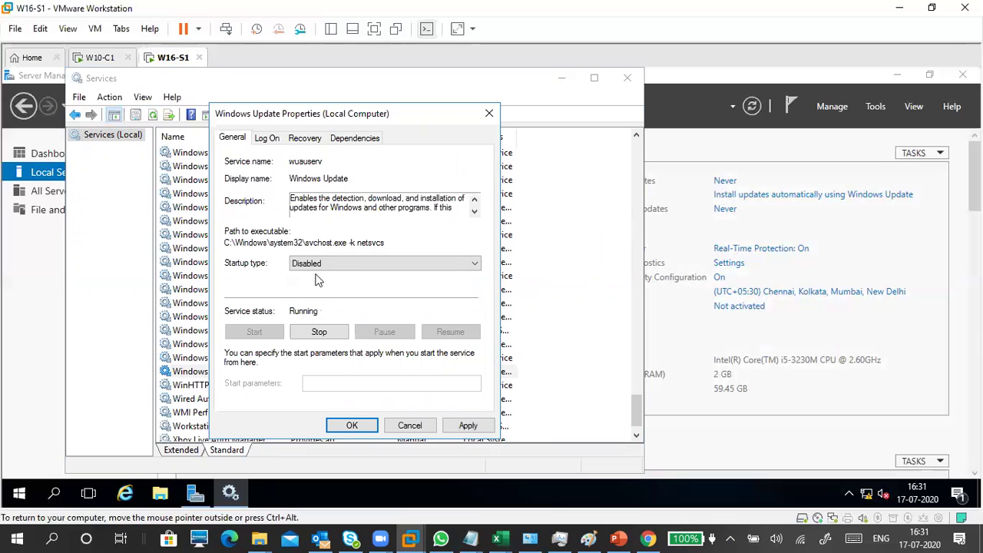
left_click(323, 335)
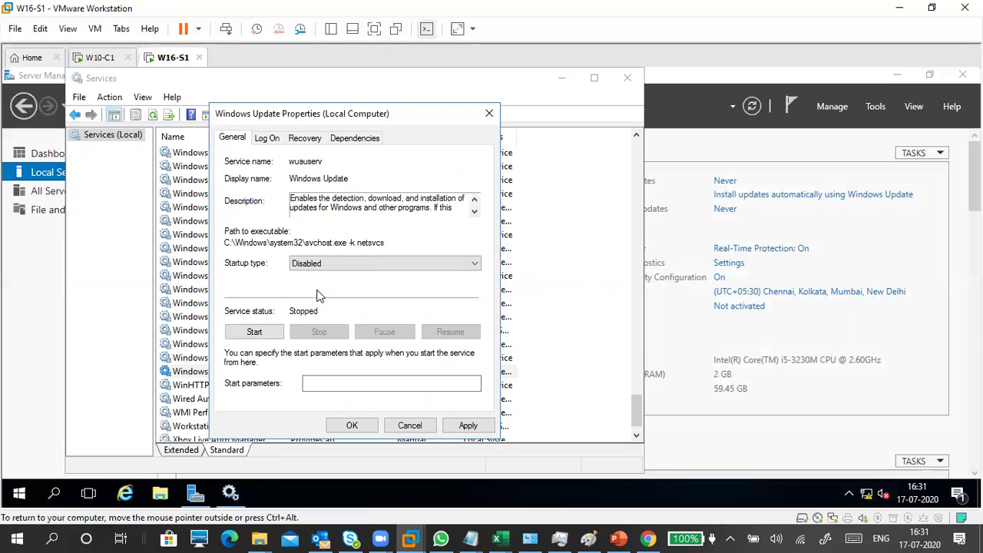
left_click(467, 425)
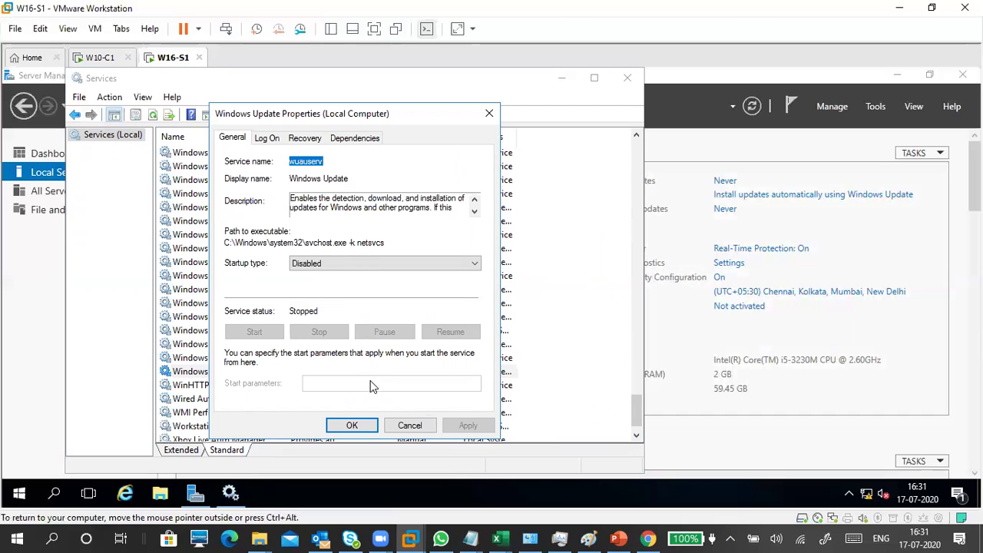
left_click(366, 429)
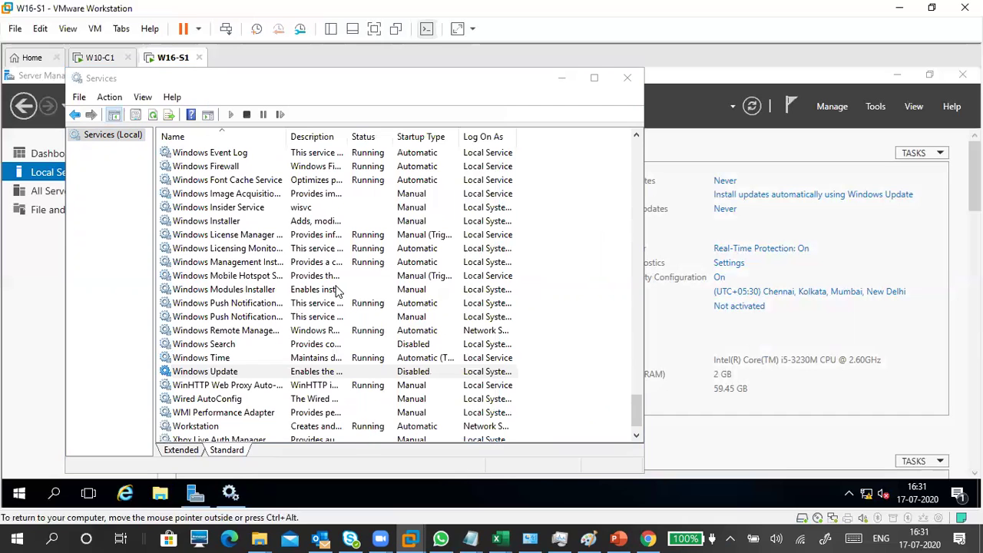
left_click(627, 78)
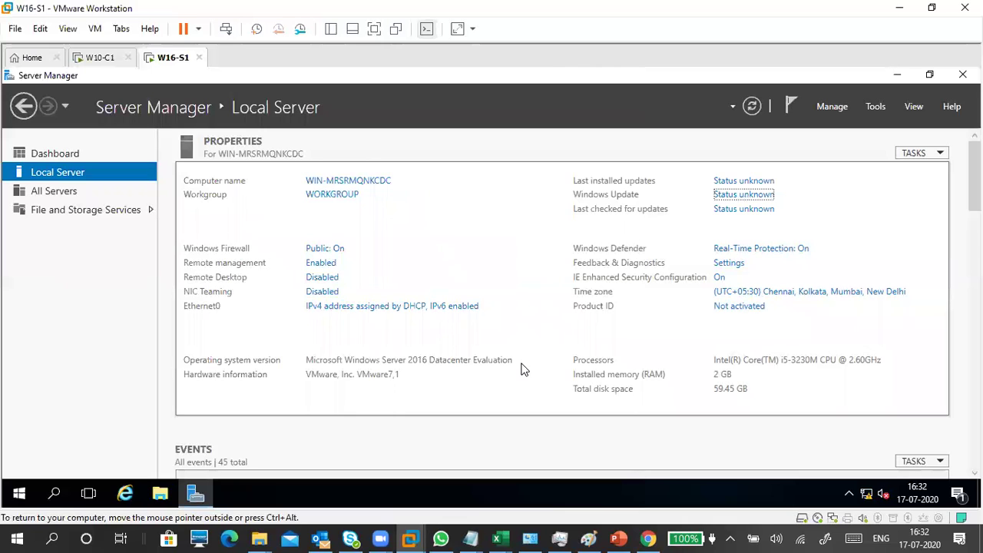
left_click(896, 74)
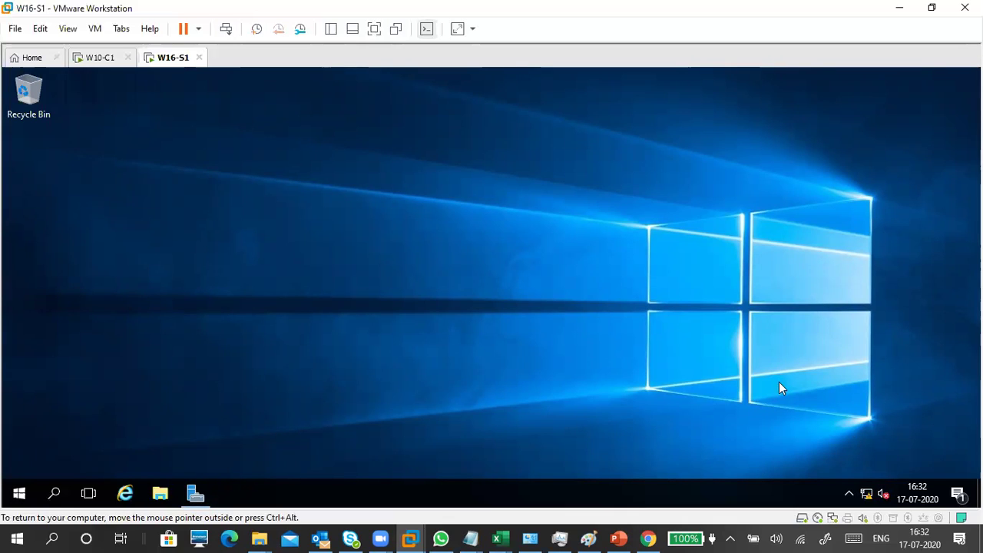
left_click(201, 492)
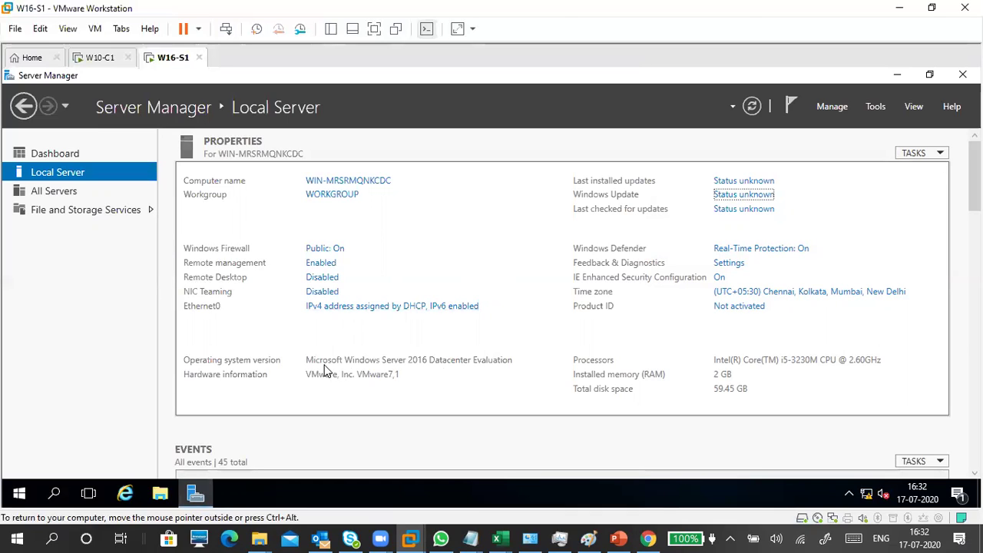
left_click(356, 181)
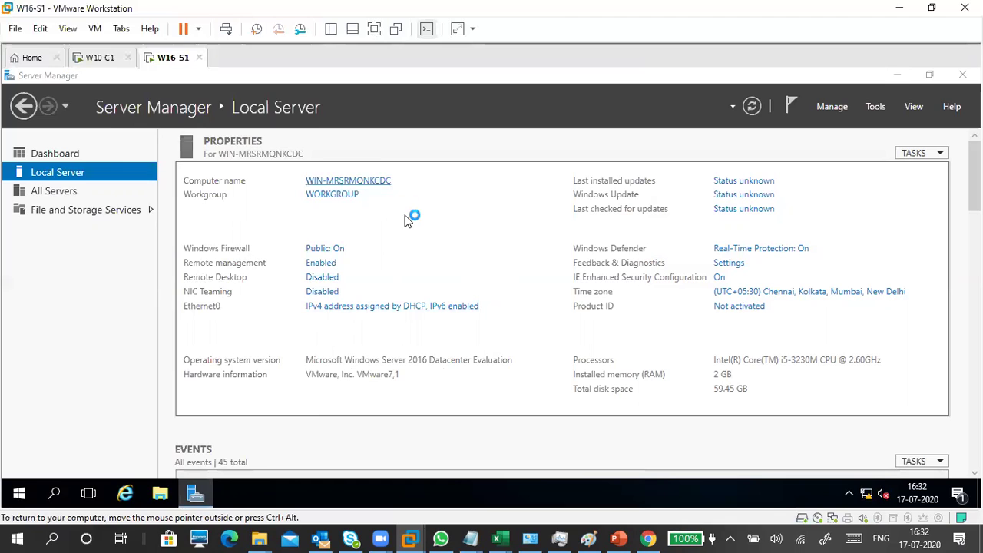
left_click(245, 411)
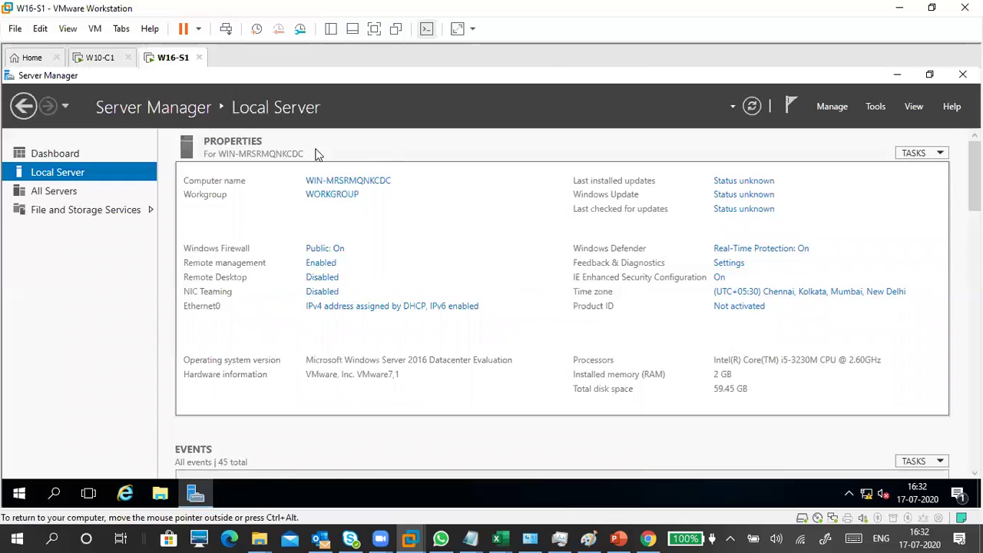
left_click_drag(974, 175, 973, 247)
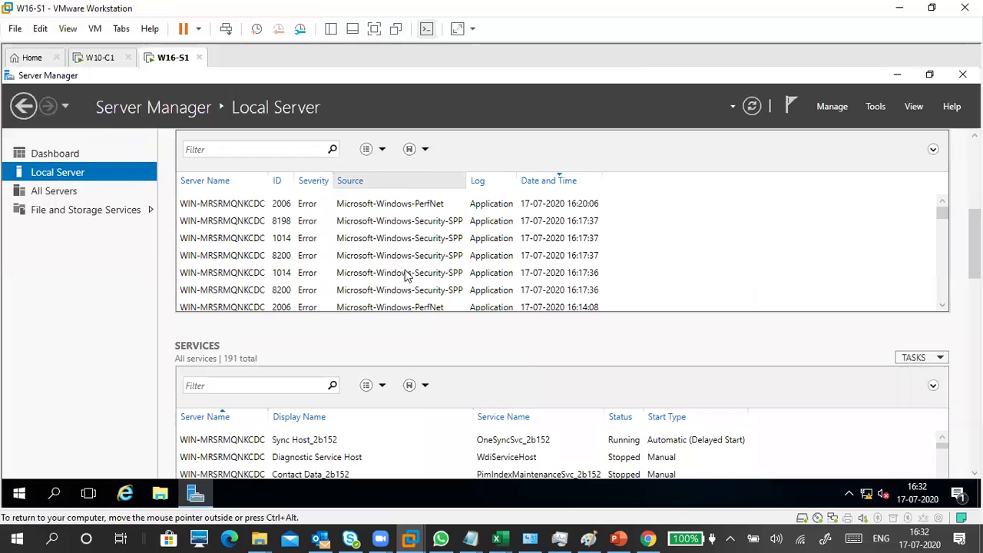
left_click_drag(974, 244, 974, 181)
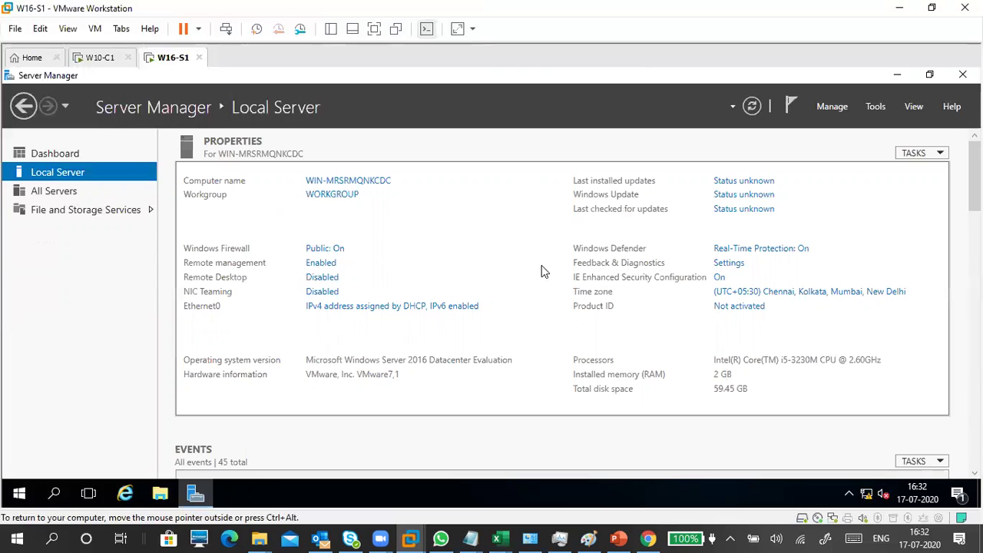
left_click(752, 108)
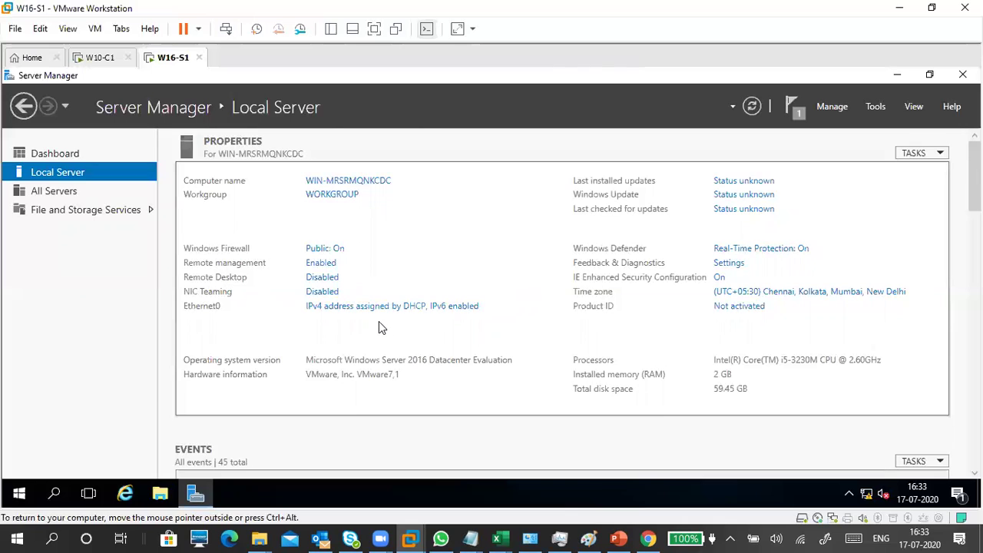
left_click(754, 106)
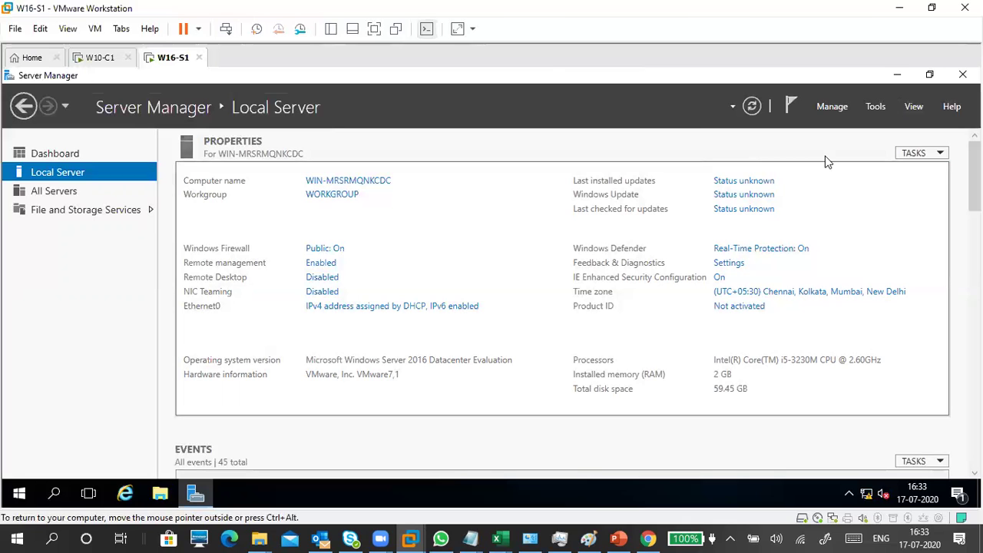
left_click(834, 106)
left_click(843, 197)
left_click_drag(431, 192, 425, 132)
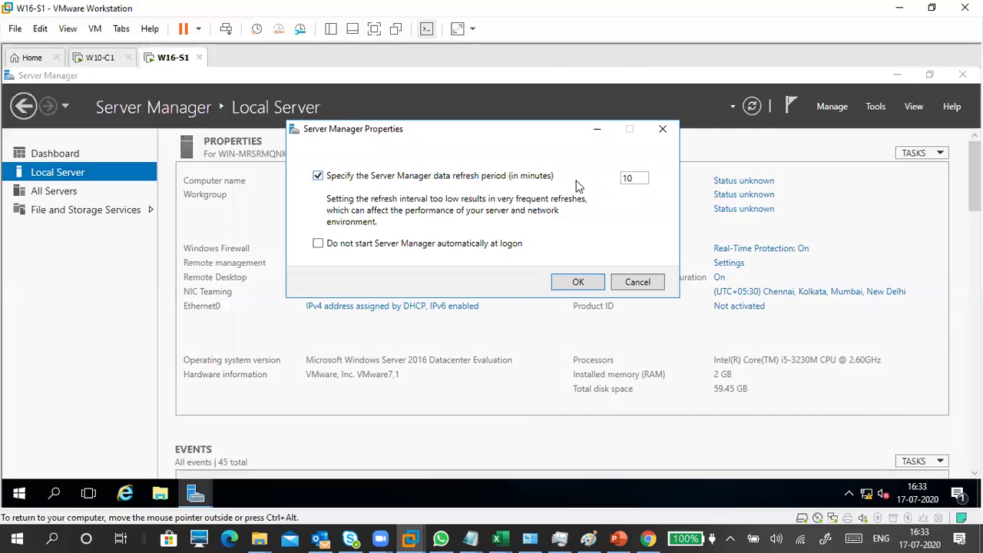
double_click(630, 178)
left_click(643, 177)
key("shift+Tab")
key("space")
left_click(434, 177)
left_click(424, 178)
left_click(424, 174)
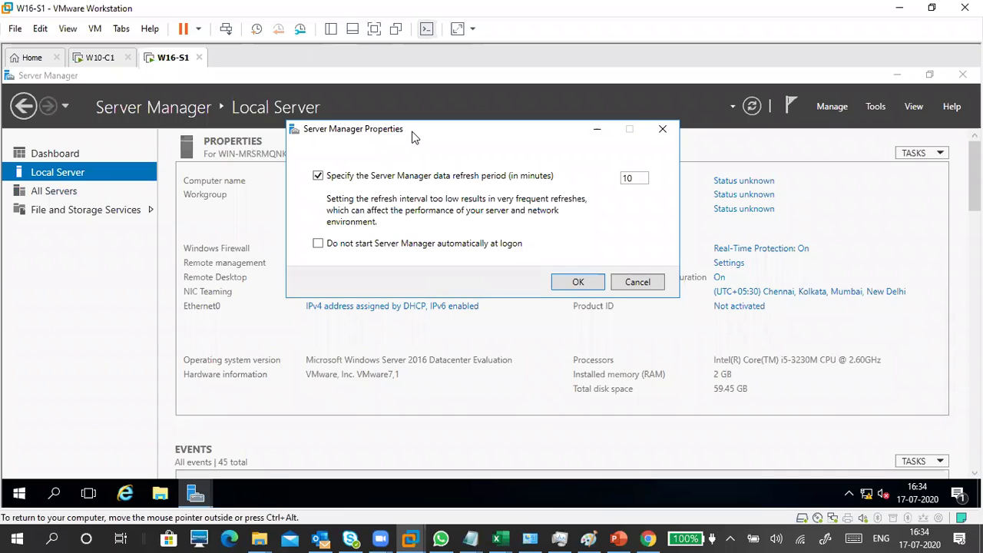
left_click(318, 243)
left_click(376, 247)
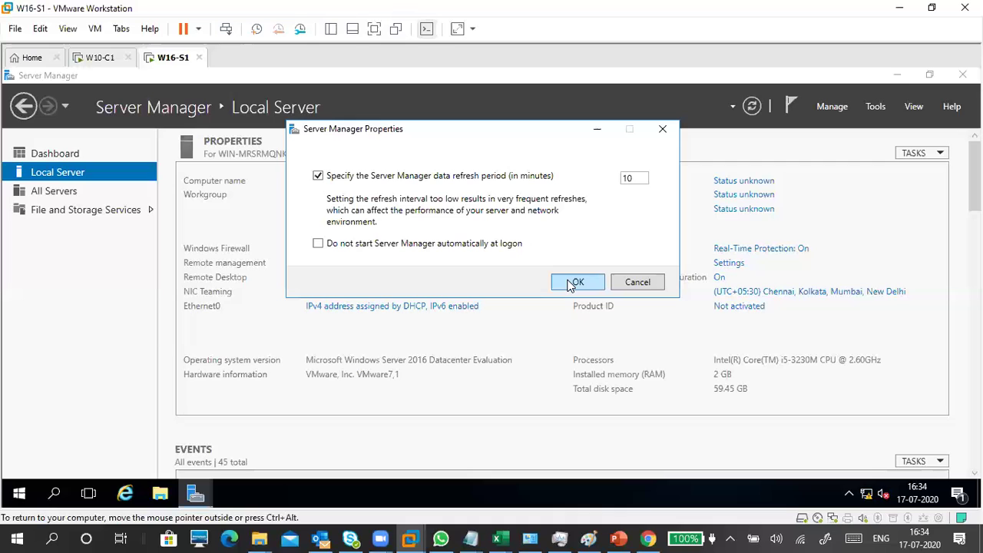
left_click(637, 283)
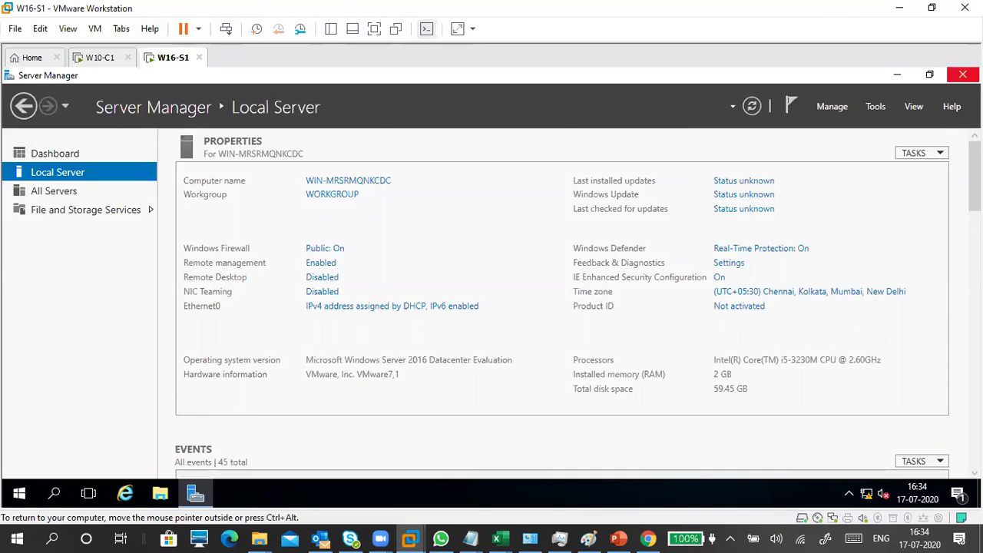
Step: Close Server Manager, pin its Start tile to the taskbar via More, and relaunch it from there
left_click(962, 75)
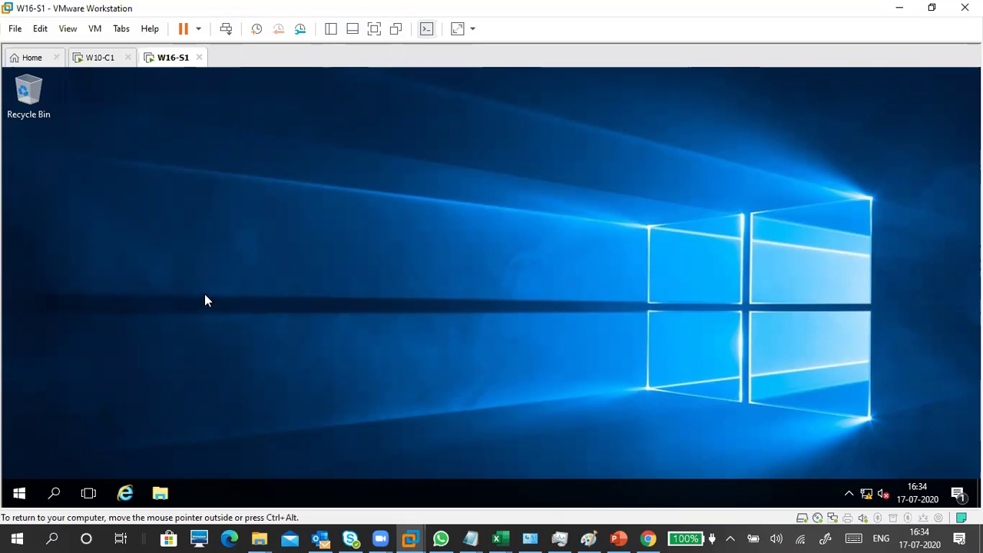
left_click(55, 493)
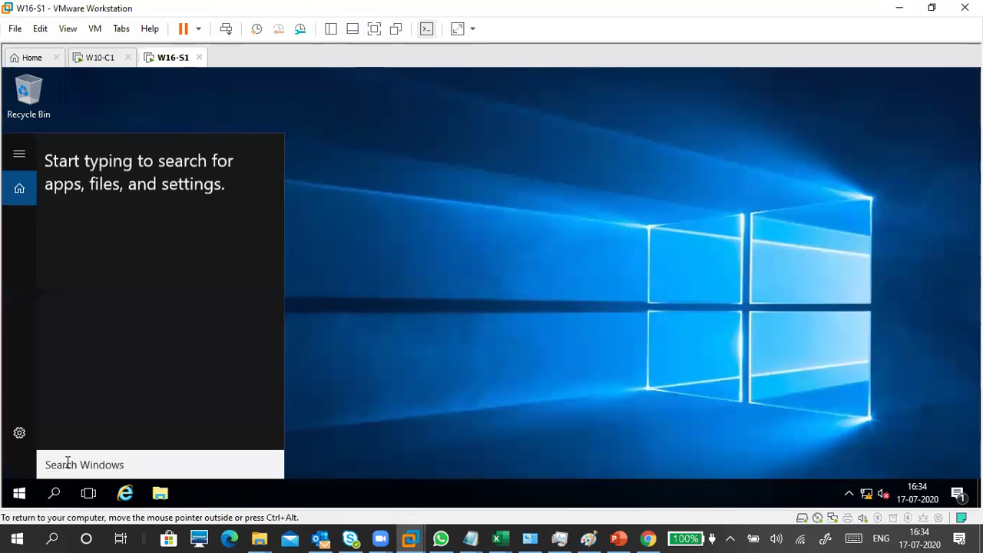
left_click(11, 501)
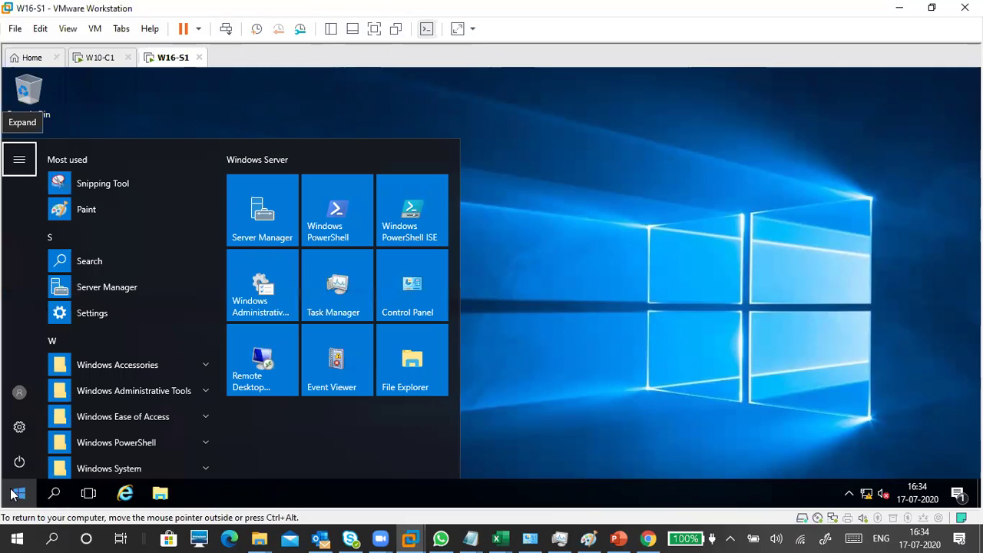
right_click(263, 212)
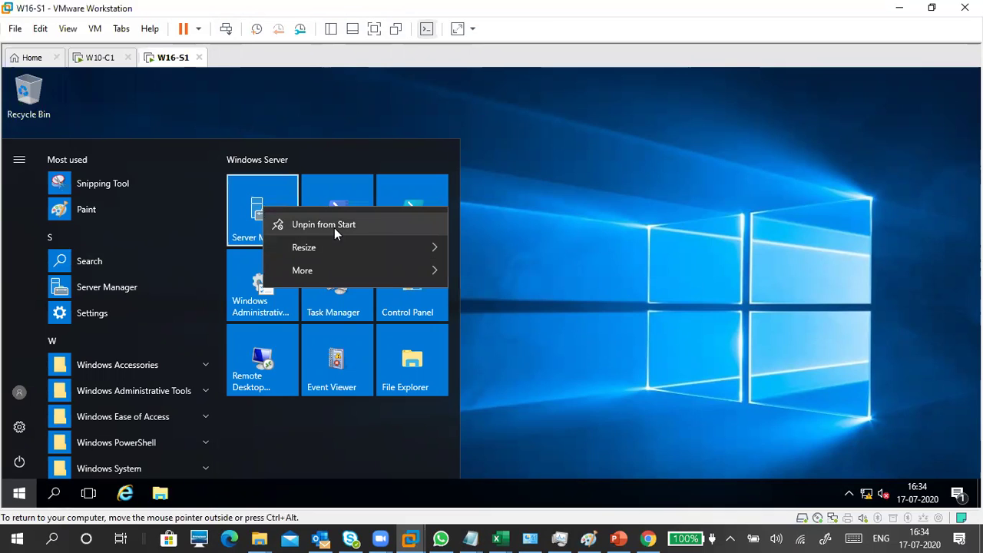
mouse_move(334, 269)
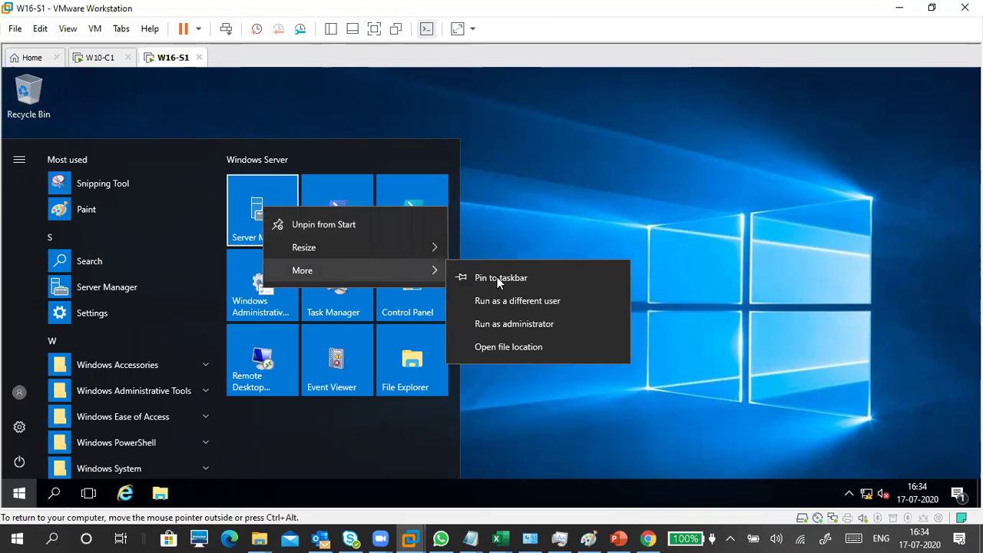
left_click(517, 277)
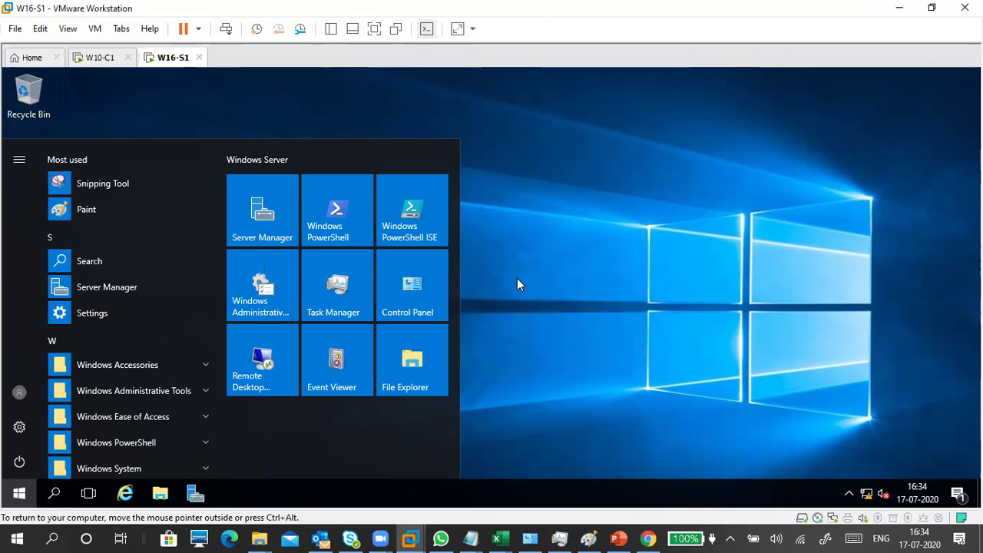
left_click(511, 247)
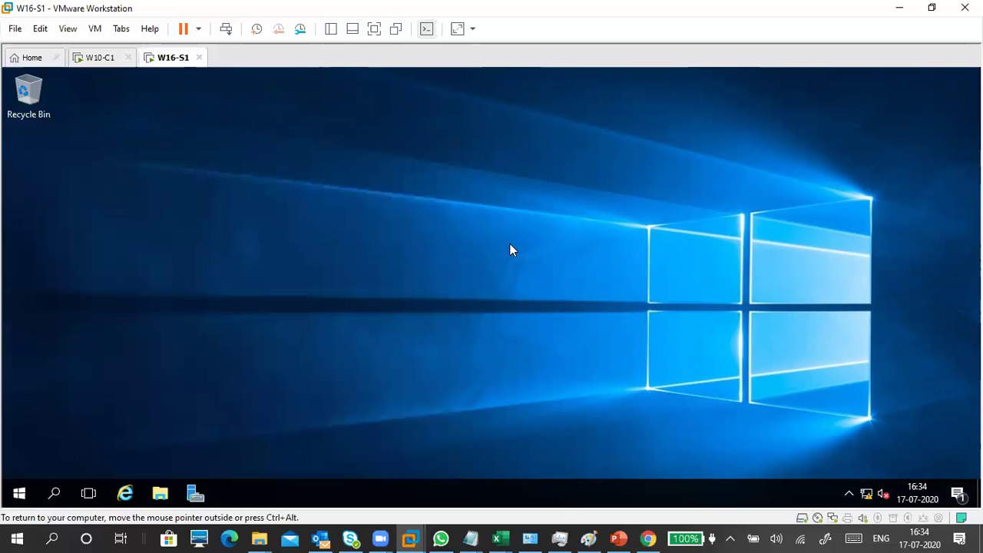
left_click(195, 492)
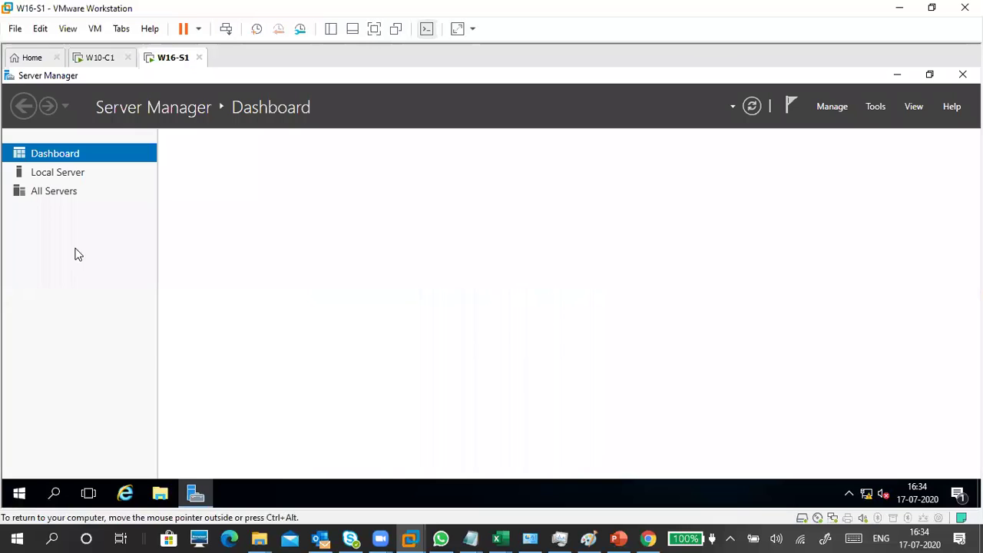
Step: Dismiss the Start menu, view Local Server, then move to the All Servers page
left_click(19, 492)
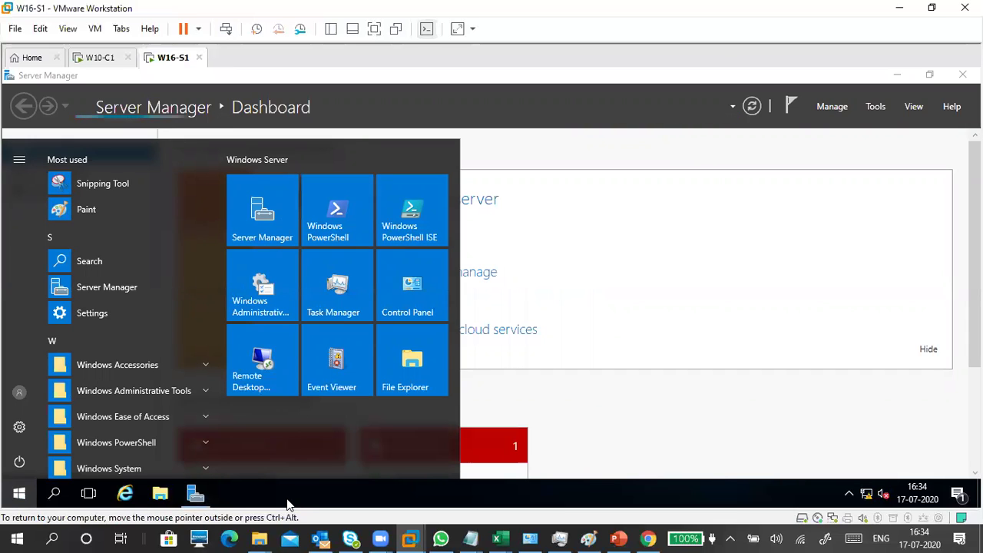
left_click(566, 143)
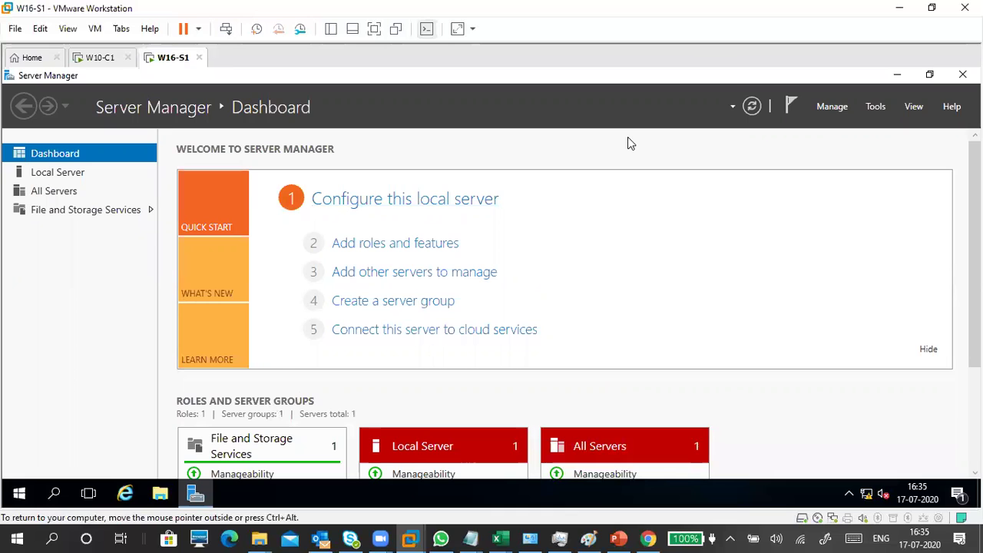
left_click(88, 175)
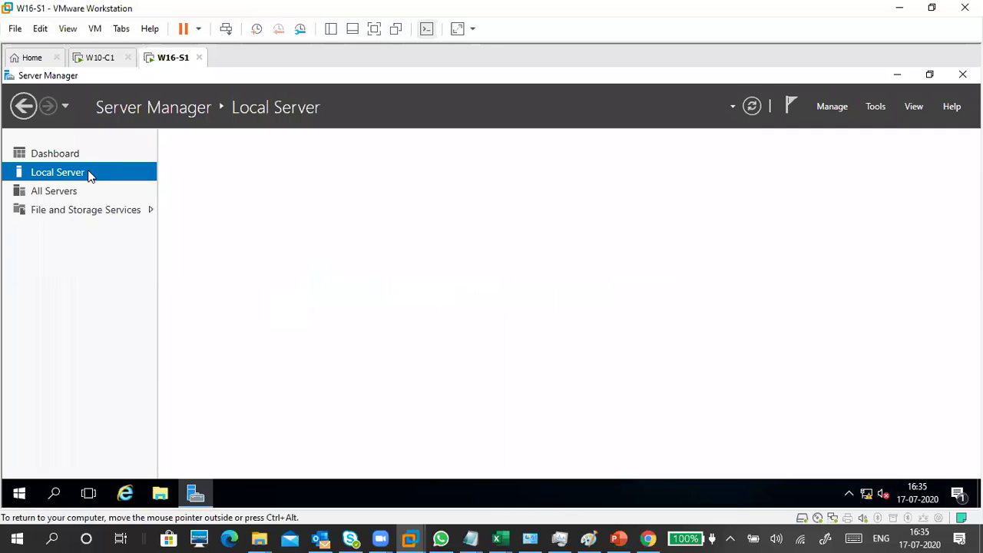
left_click(77, 194)
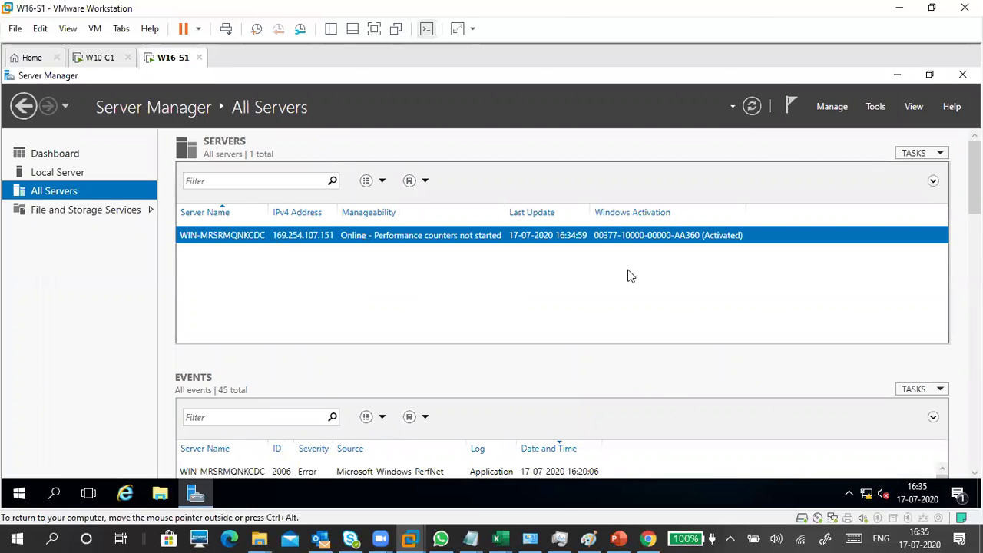
Step: Glance at the Manage menu, close it, and go to File and Storage Services
left_click(826, 108)
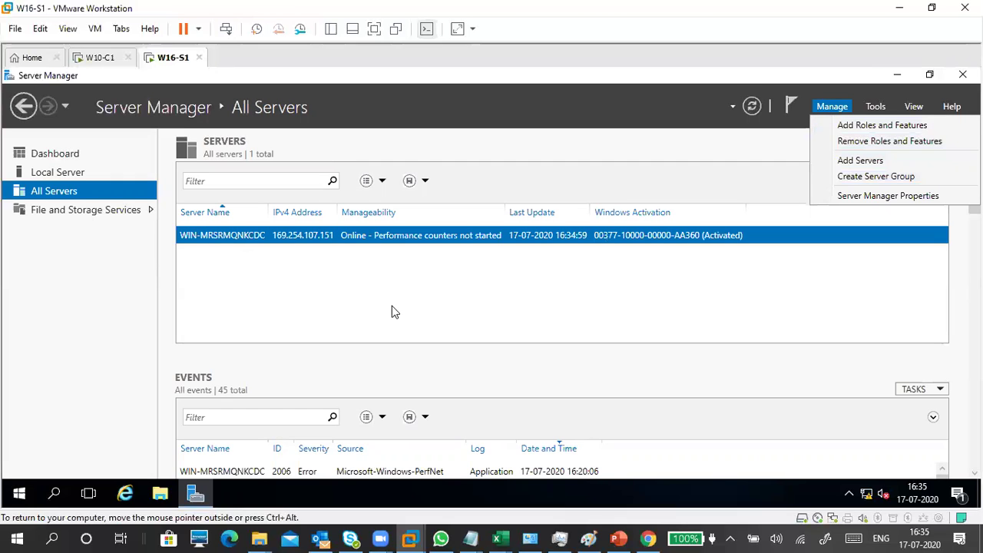
left_click(77, 216)
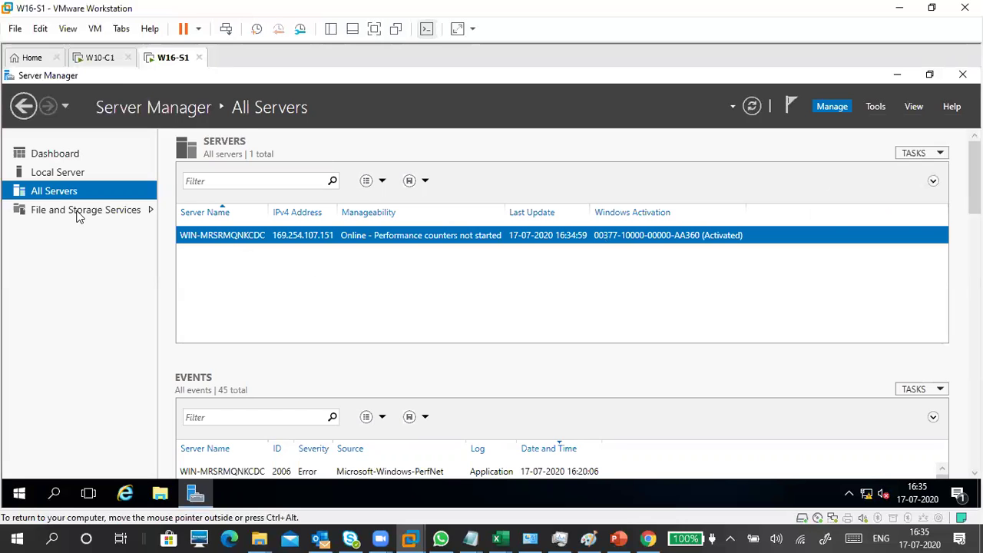
left_click(77, 216)
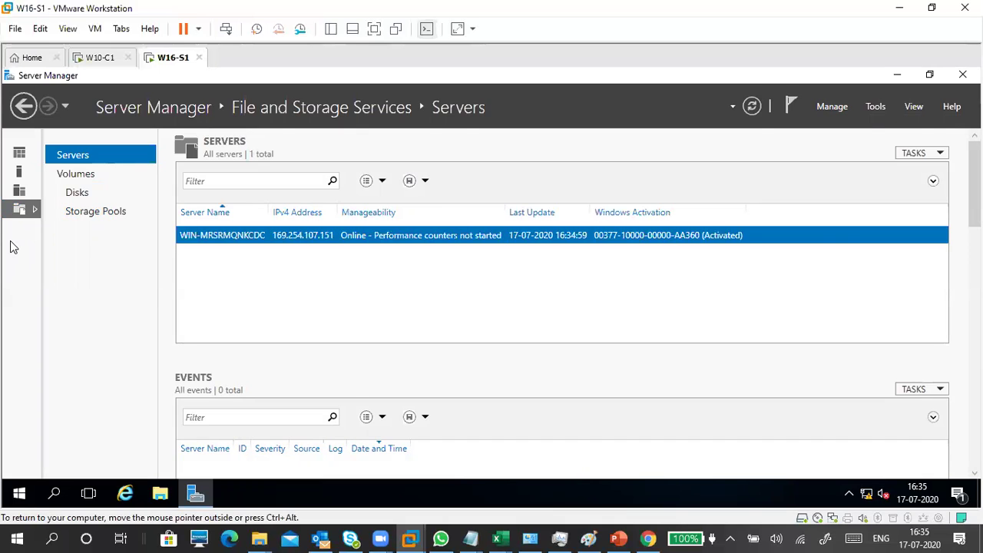
Step: Show the Disks page, check the Tools menu, and select the second, smaller volume below
left_click(76, 194)
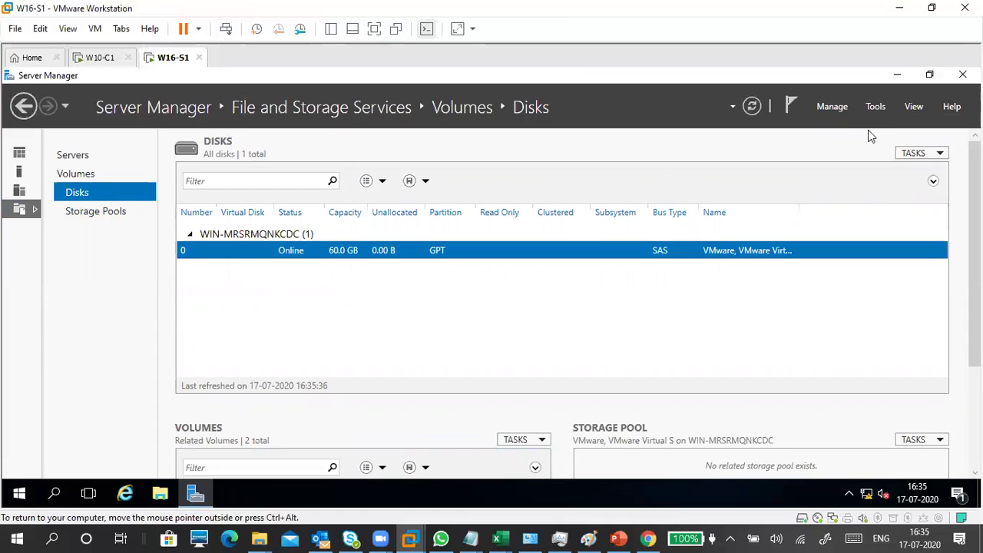
left_click(878, 107)
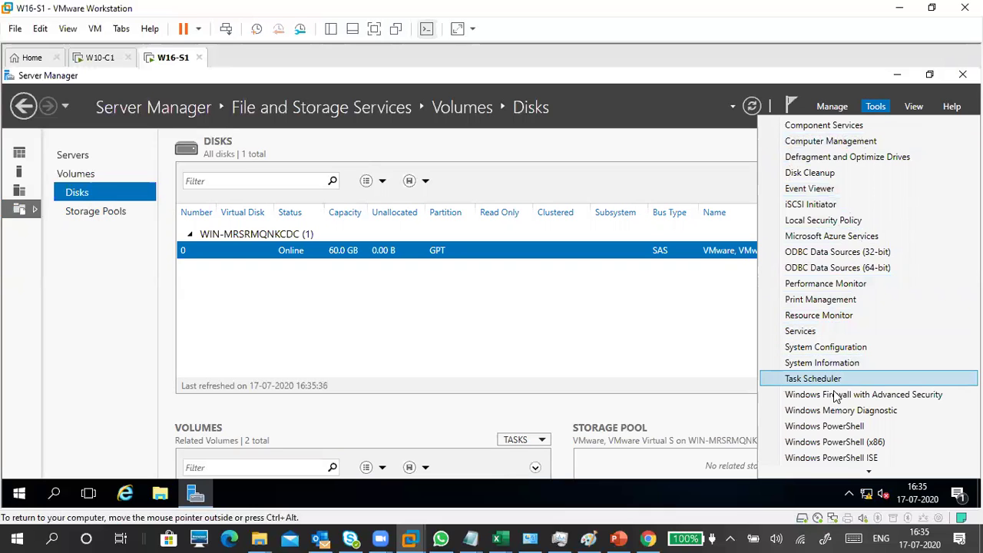
mouse_move(845, 472)
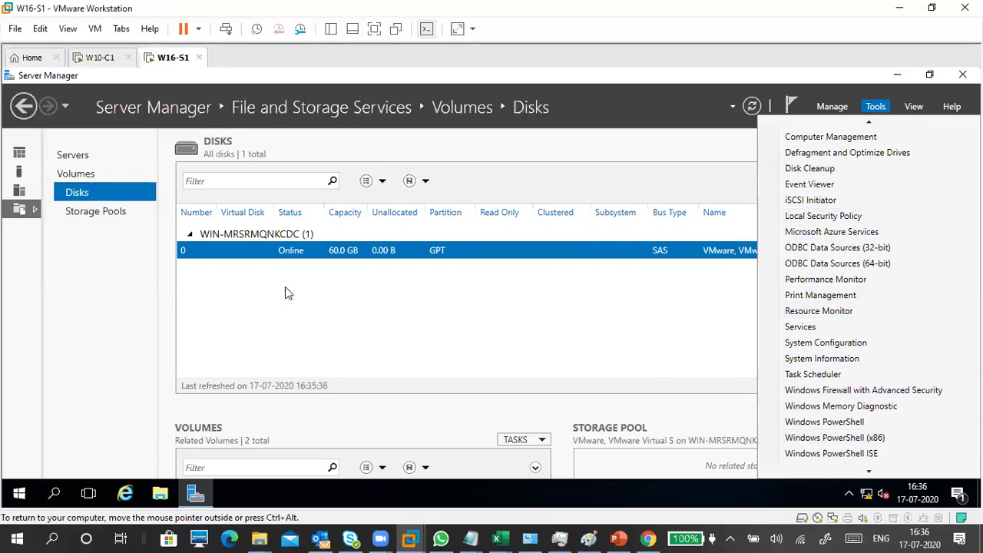
left_click(243, 281)
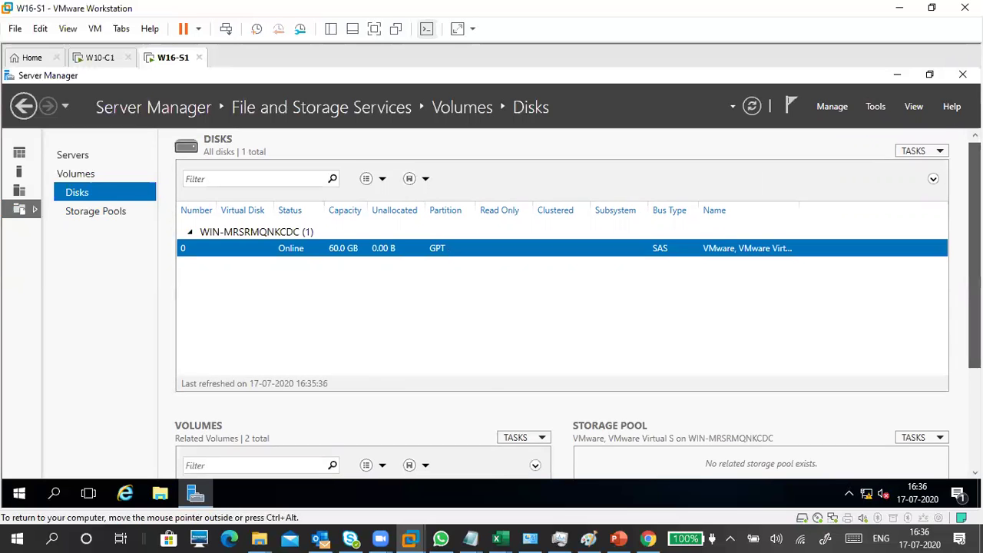
scroll(570, 376, "down", 3)
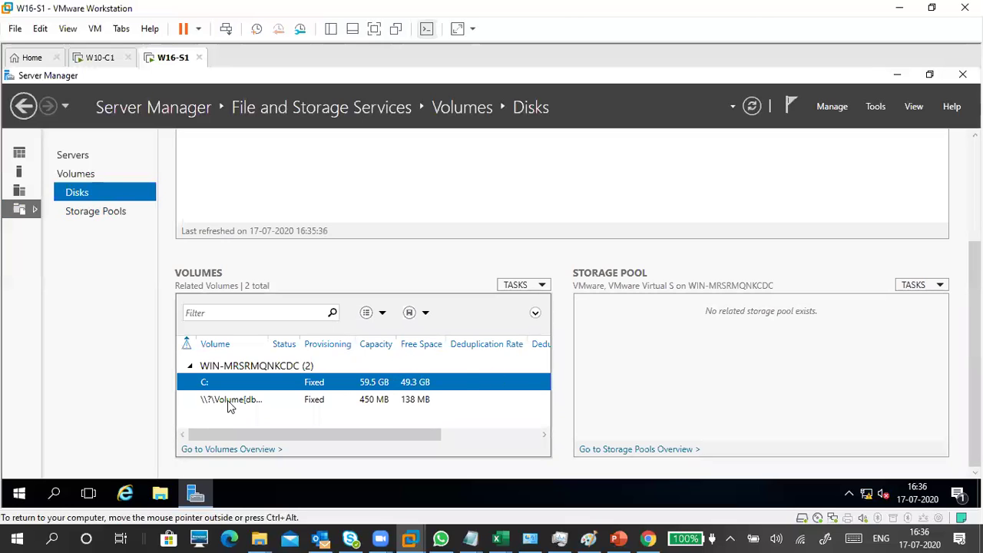
left_click(228, 401)
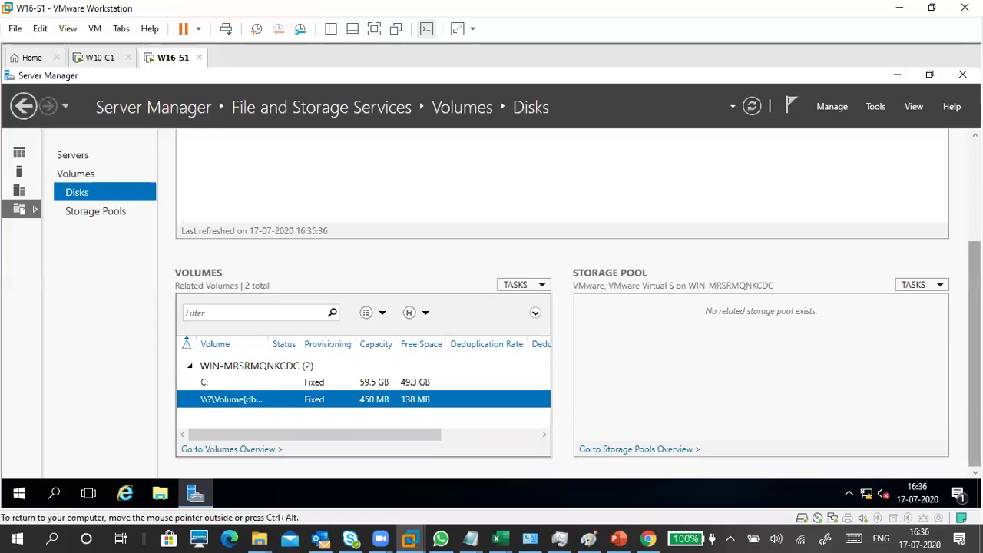
scroll(829, 345, "up", 1)
scroll(671, 371, "up", 3)
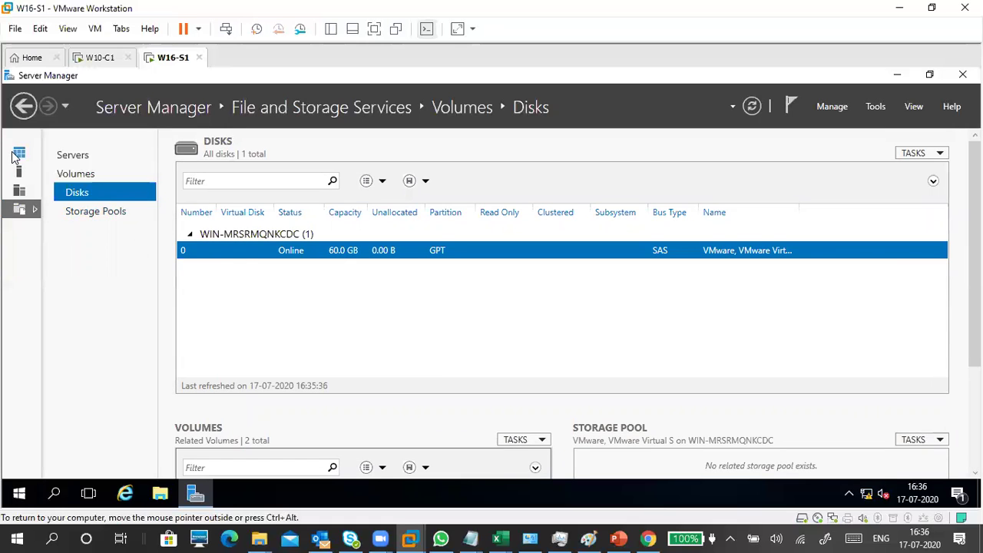
Step: Switch between the Dashboard and Local Server pages, ending on Local Server
left_click(19, 154)
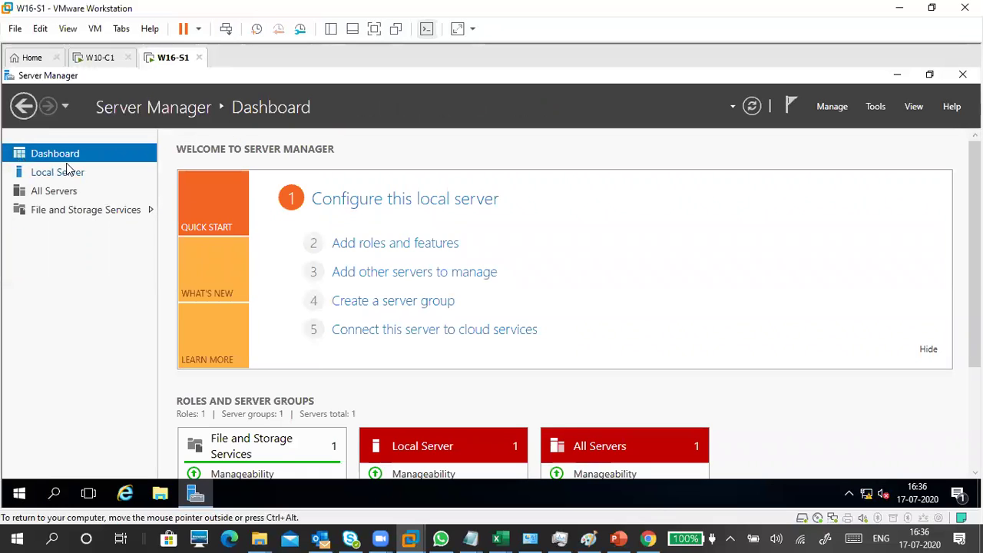
left_click(70, 175)
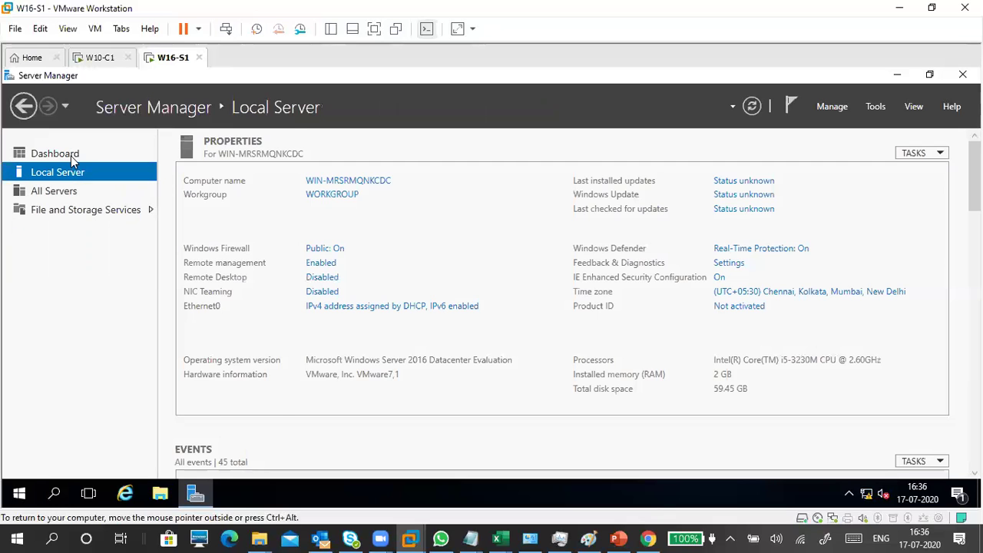
left_click(73, 157)
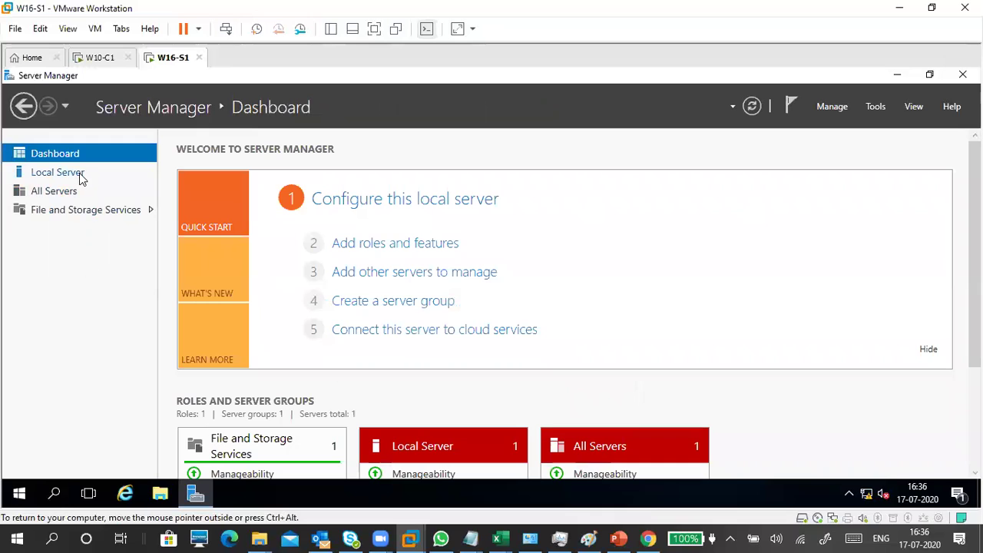
left_click(79, 174)
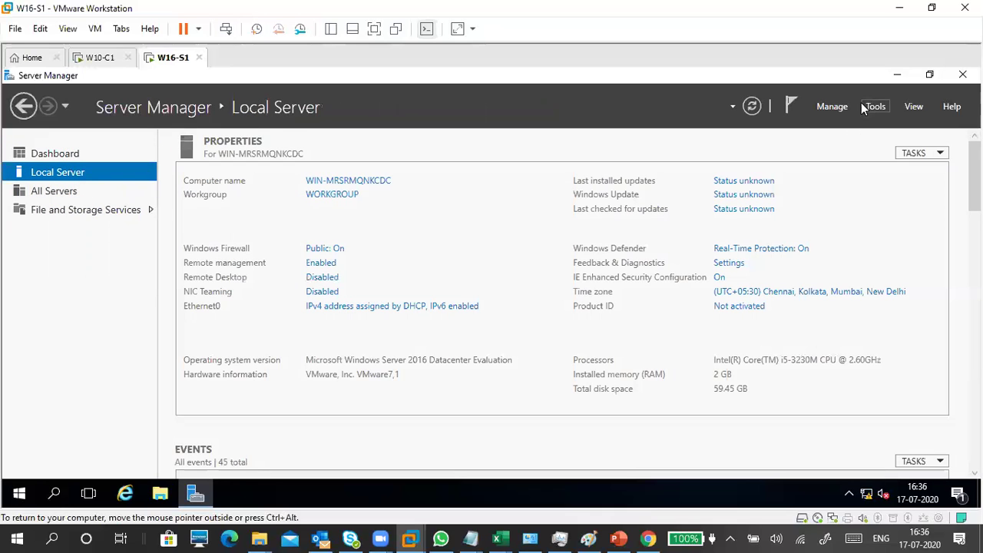
Step: Browse the Manage and Tools menus, then bring up the View zoom choices
left_click(835, 106)
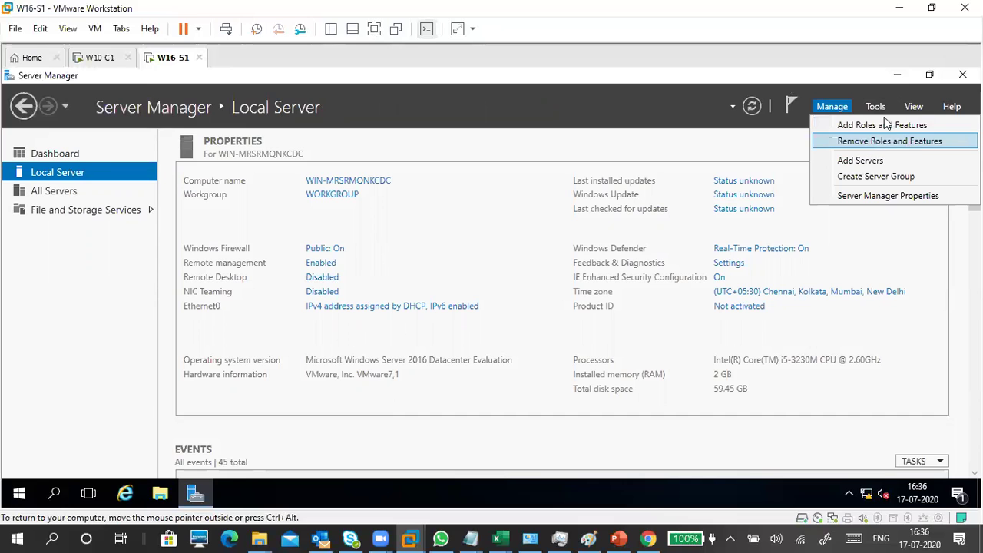
left_click(876, 108)
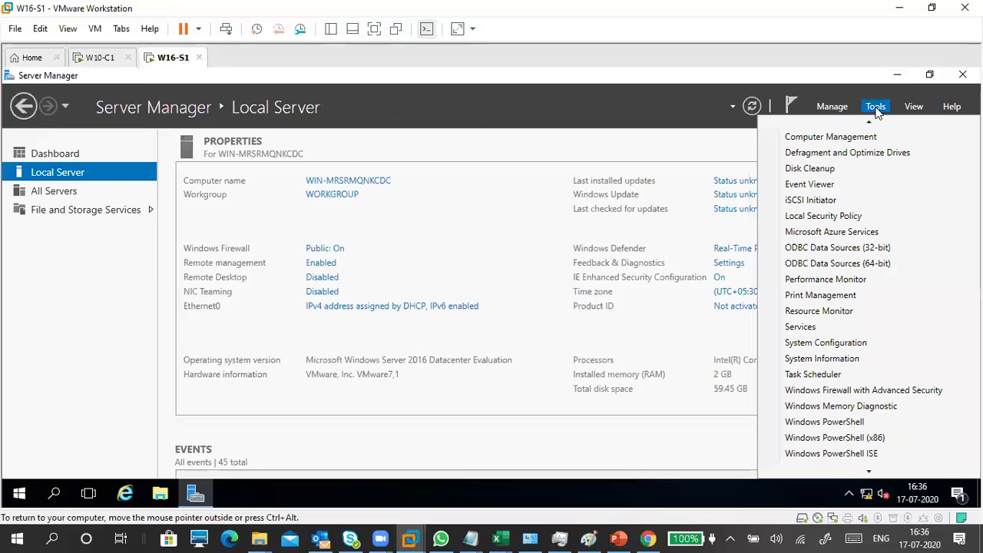
left_click(831, 107)
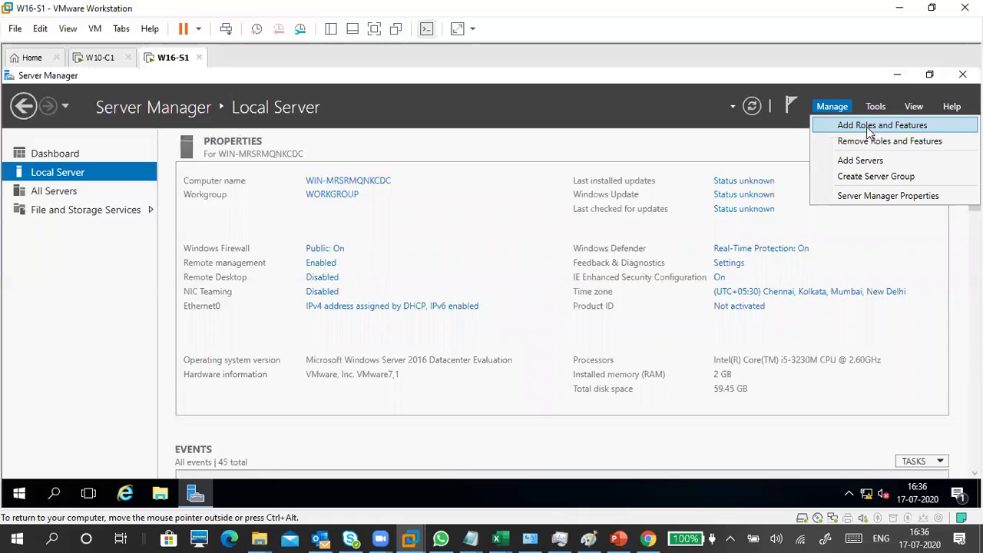
left_click(876, 108)
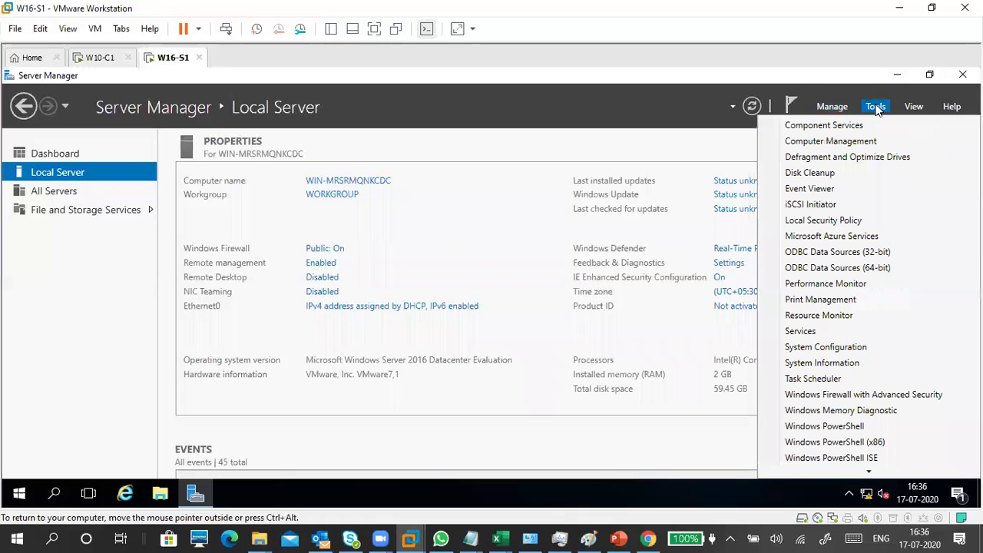
left_click(913, 109)
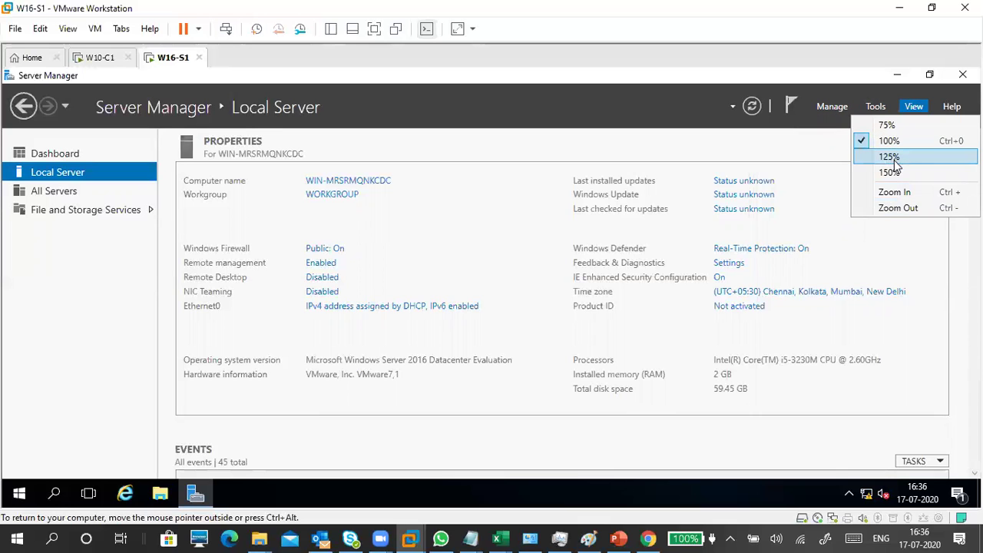
Step: Try 125% and 150% zoom on the Local Server page, then return to 100%
left_click(889, 157)
left_click(913, 108)
left_click(895, 173)
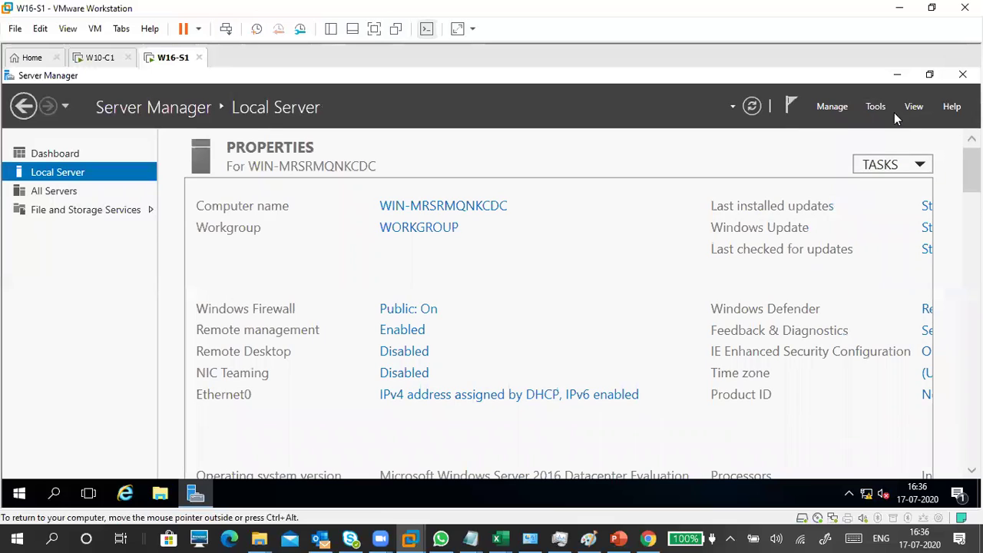
left_click(906, 106)
left_click(891, 139)
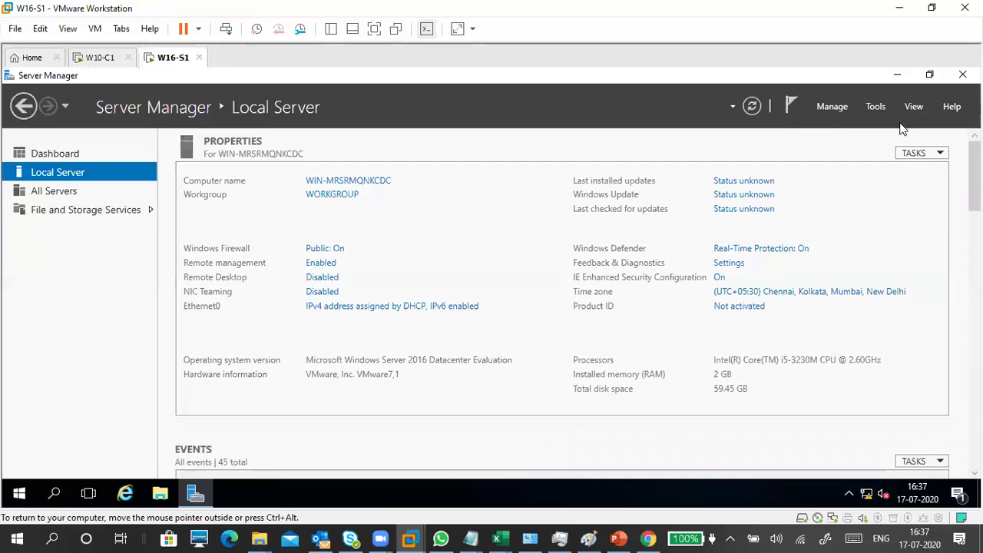
Step: Try 75% zoom, settle on 125%, then open and dismiss the Help menu
left_click(913, 109)
left_click(902, 127)
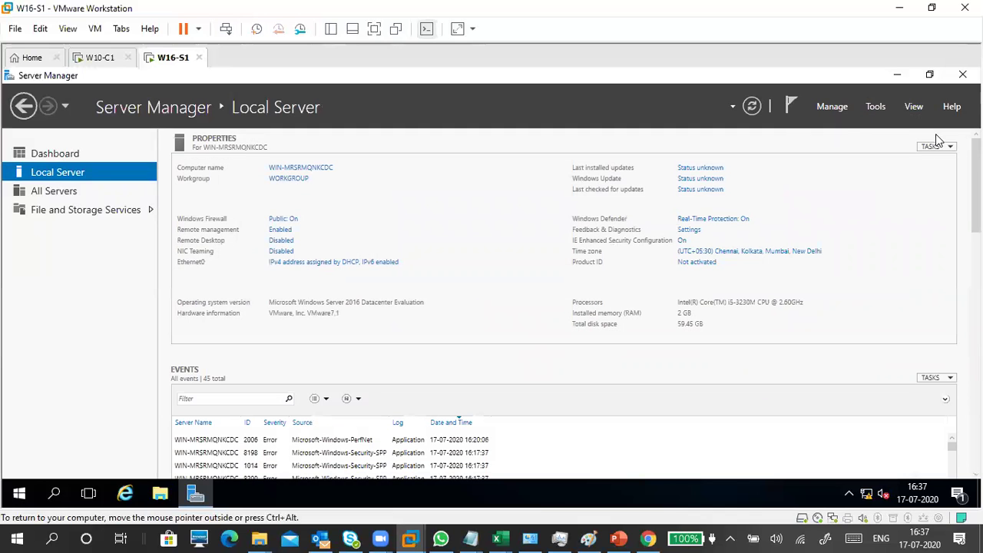
left_click(915, 108)
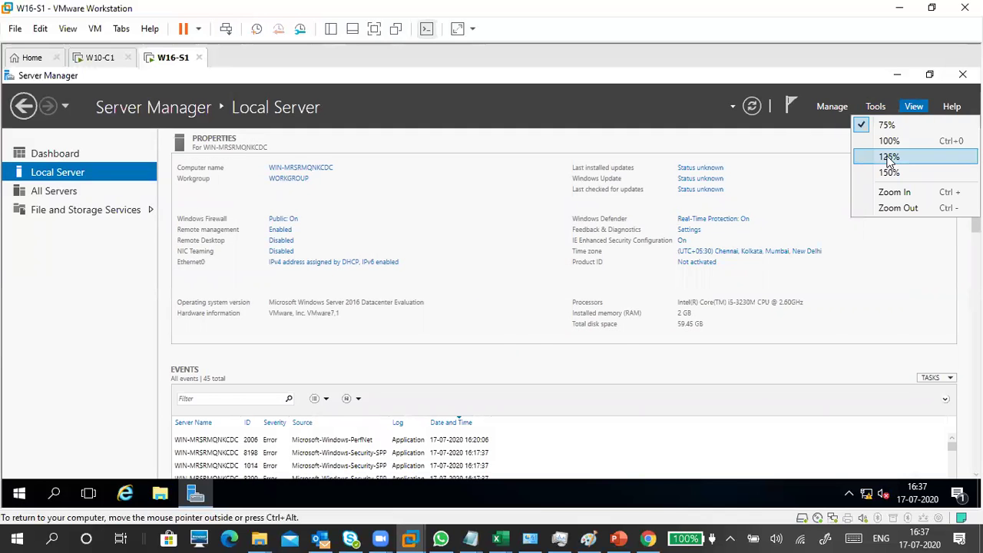
left_click(888, 157)
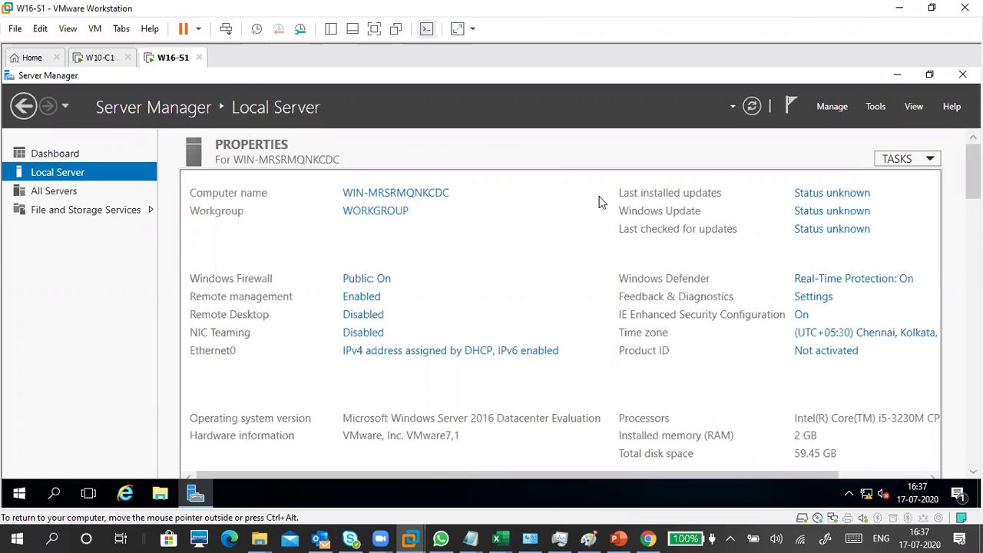
left_click(952, 106)
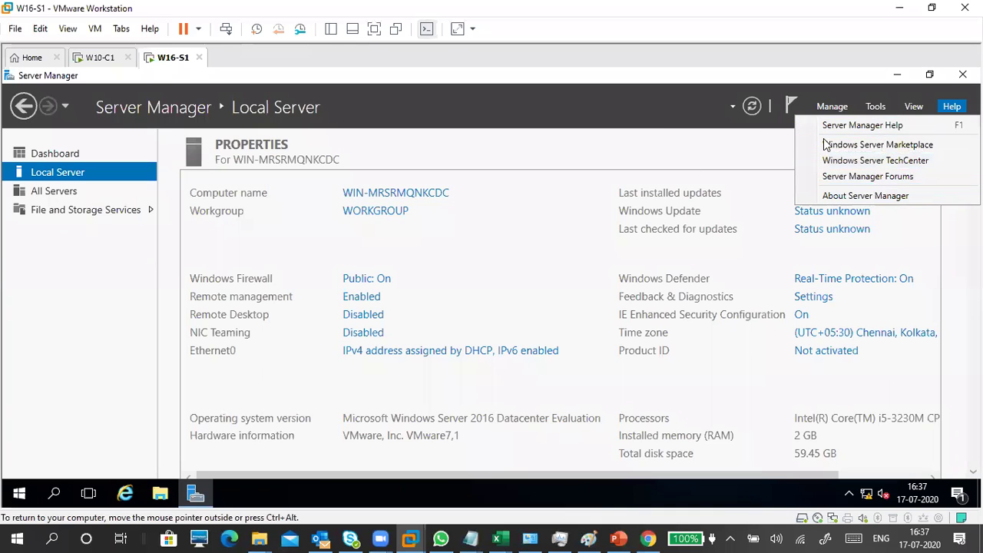
left_click(629, 150)
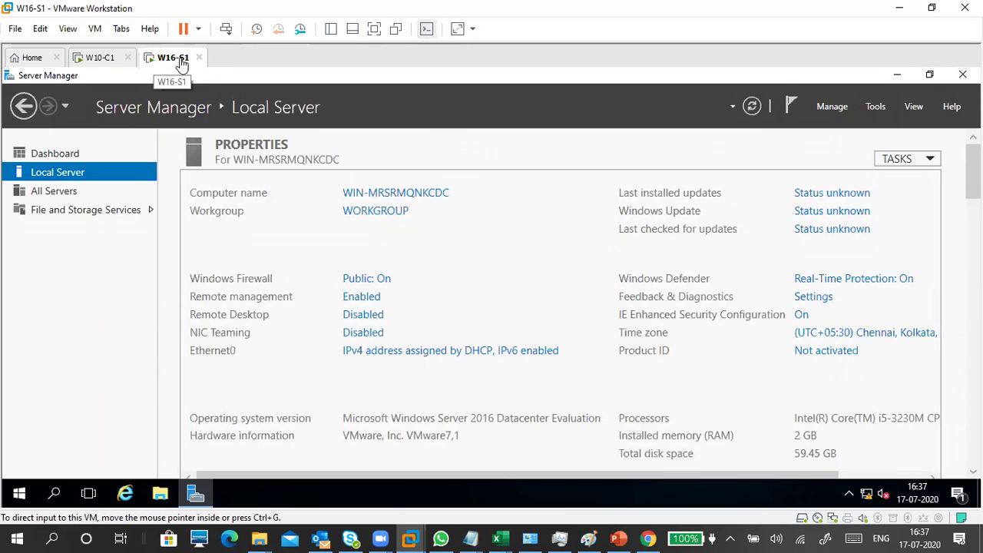
Step: Open System Properties for the computer name and bring up its rename settings
left_click(414, 198)
left_click(365, 146)
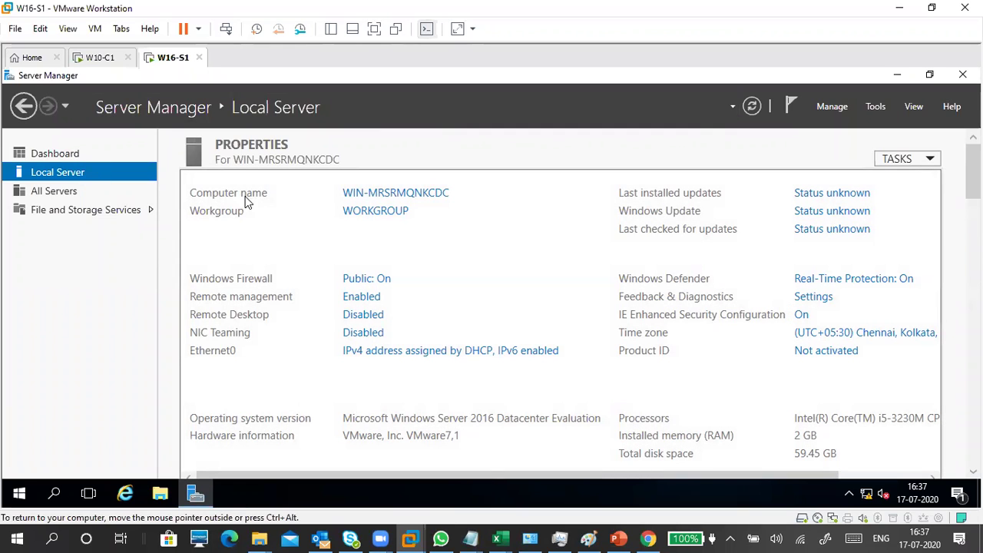
left_click(433, 198)
left_click_drag(184, 103, 525, 133)
left_click(596, 291)
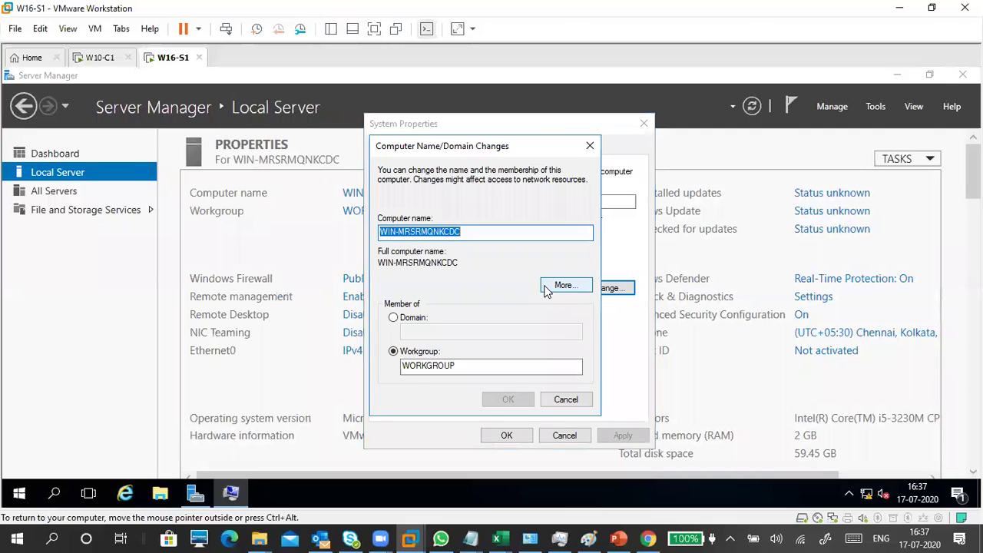
left_click(562, 285)
left_click(617, 309)
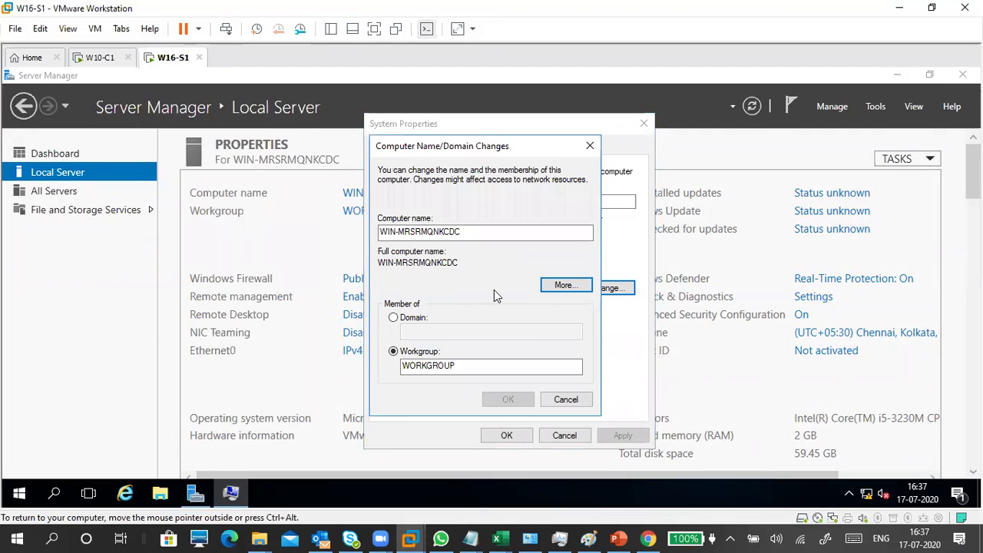
Step: Replace the computer name with W16-S1 and confirm it
left_click_drag(481, 230, 385, 231)
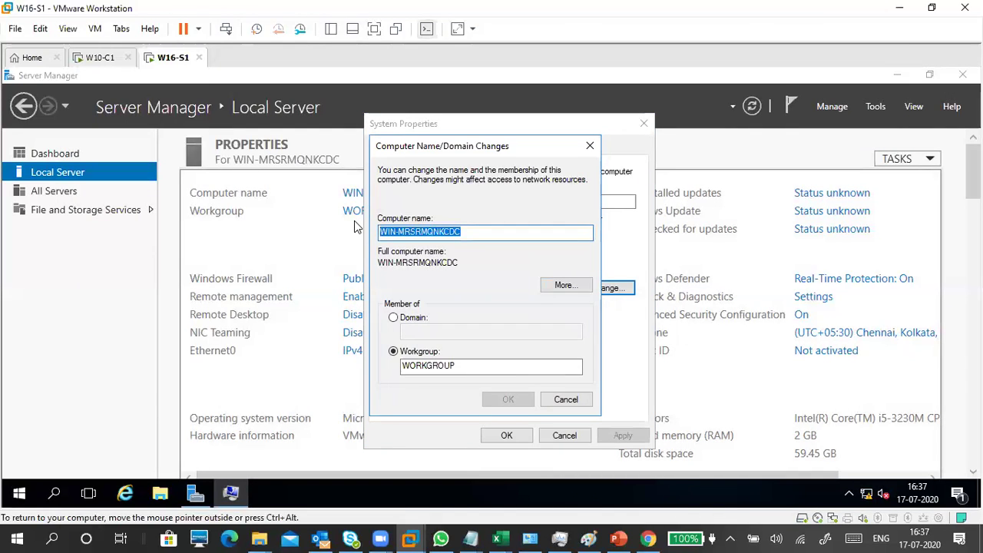
type("w")
key("BackSpace")
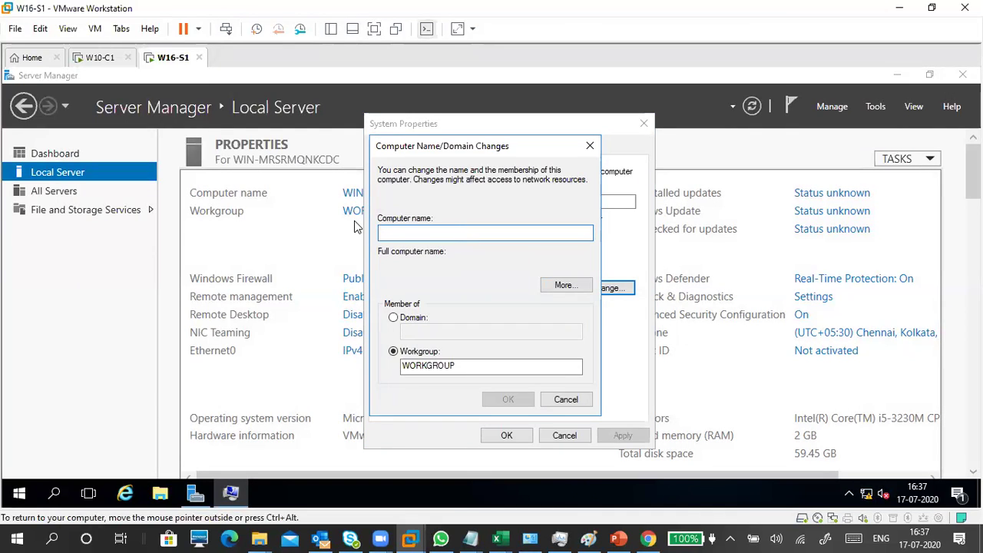
type("W1")
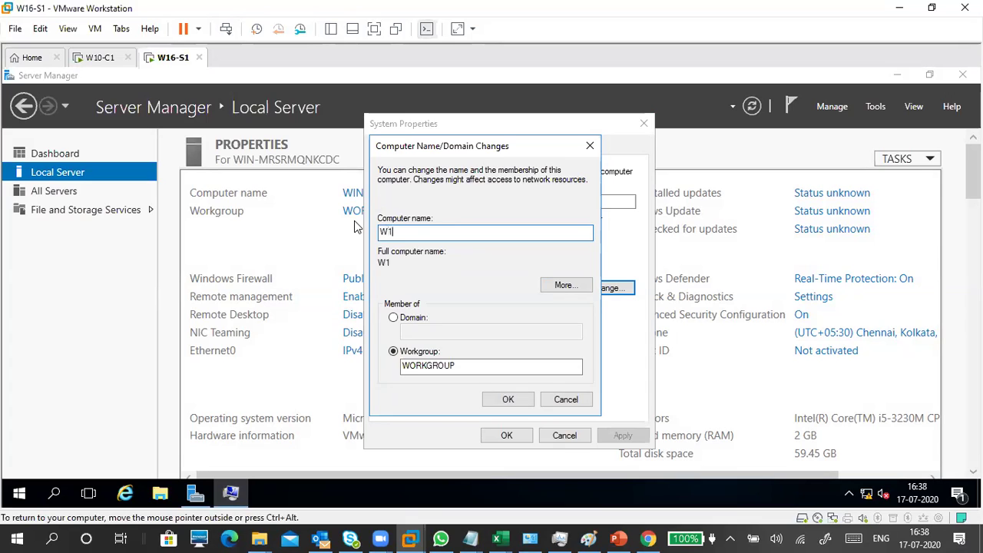
type("6-S1")
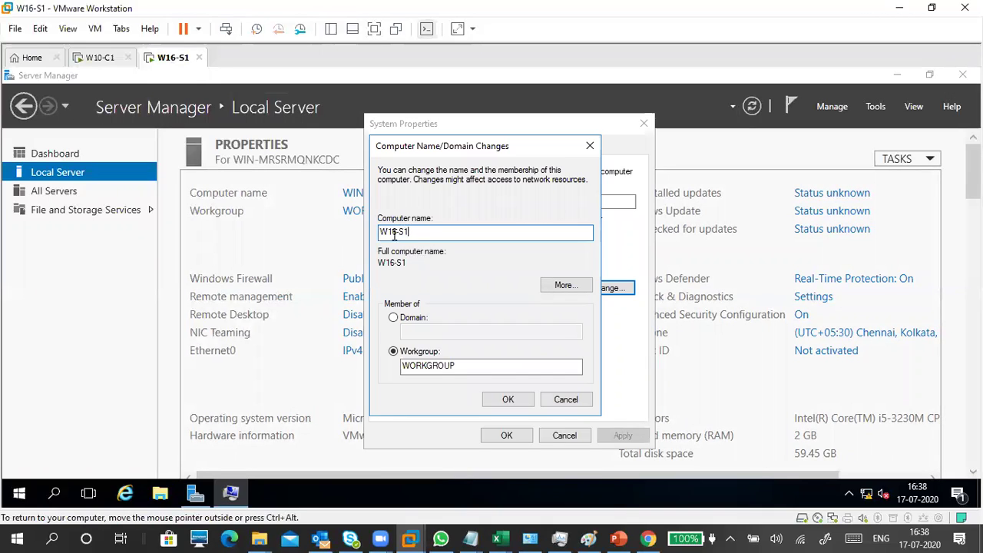
left_click(435, 262)
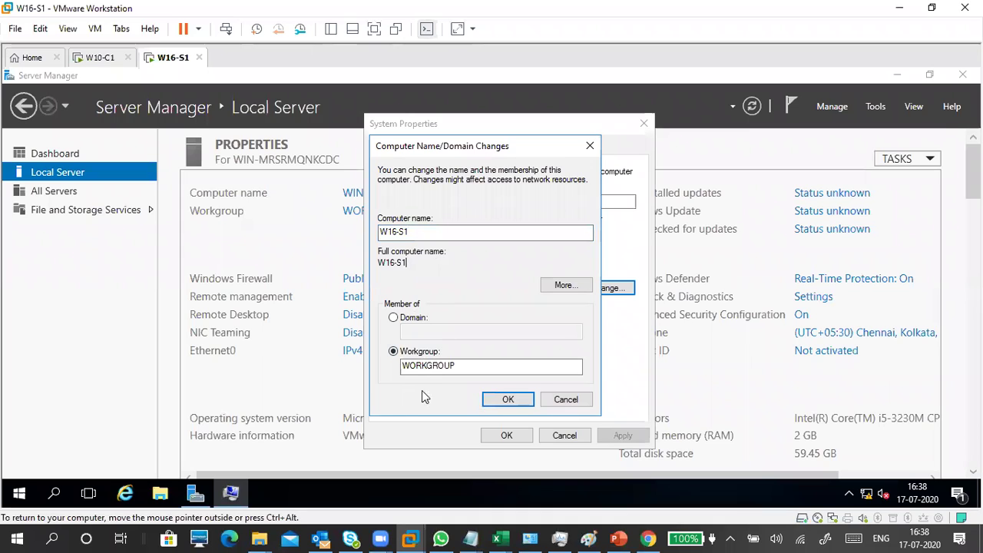
left_click(417, 232)
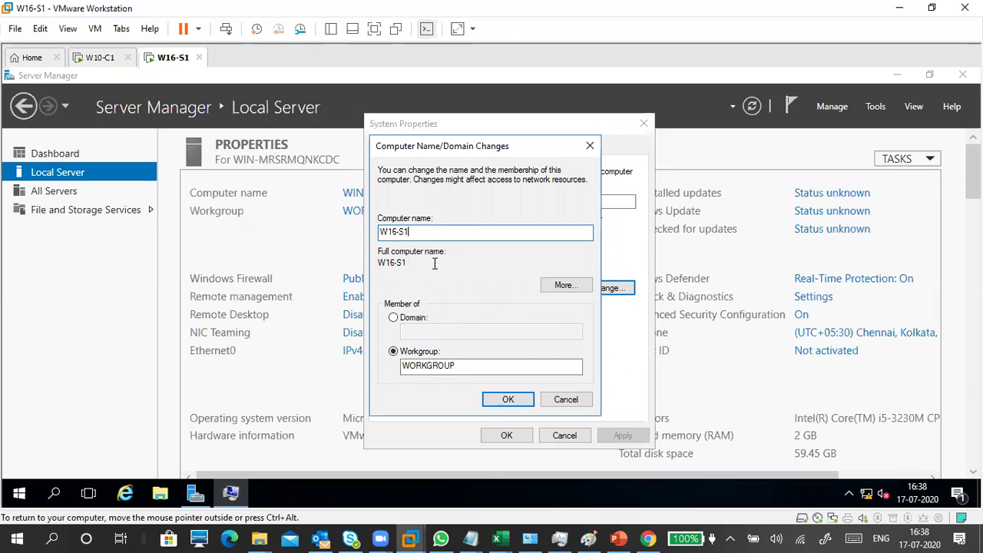
left_click(503, 398)
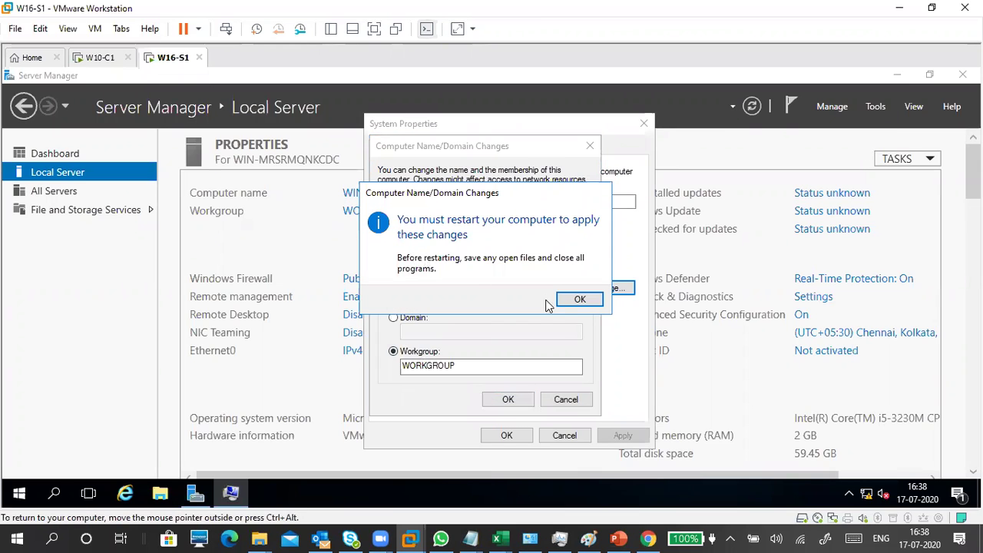
Step: Acknowledge the restart notice, verify W16-S1 is entered, close System Properties and restart now
left_click(578, 299)
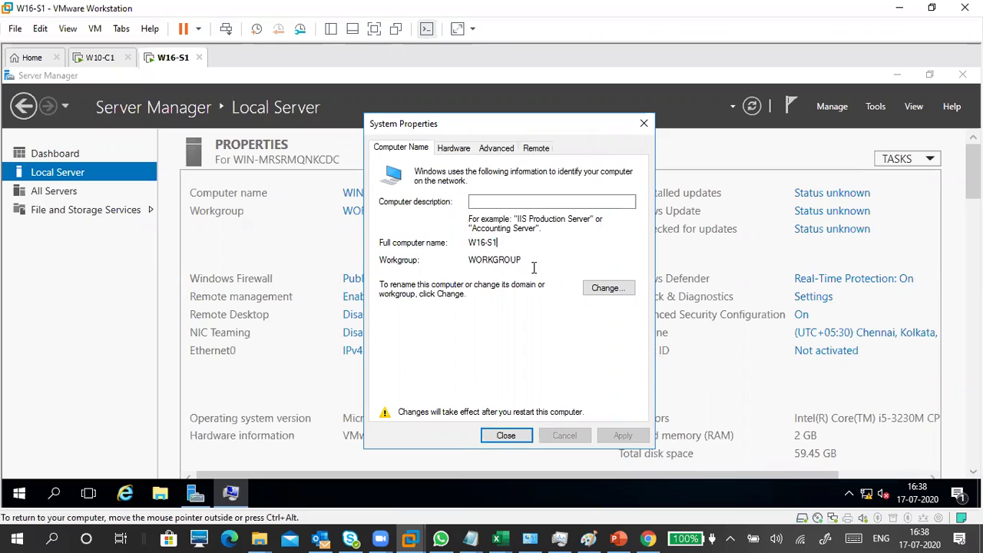
left_click(588, 292)
left_click(428, 234)
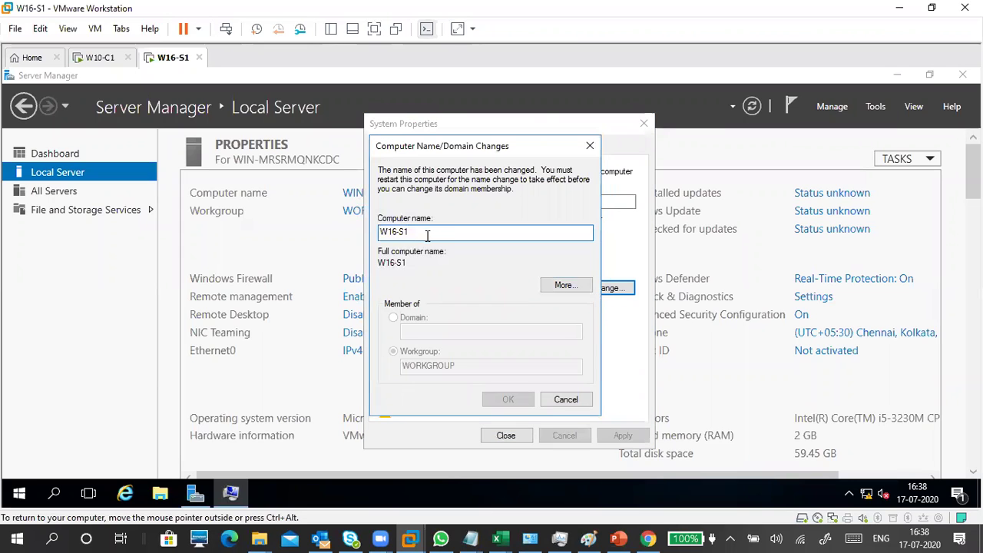
left_click(566, 399)
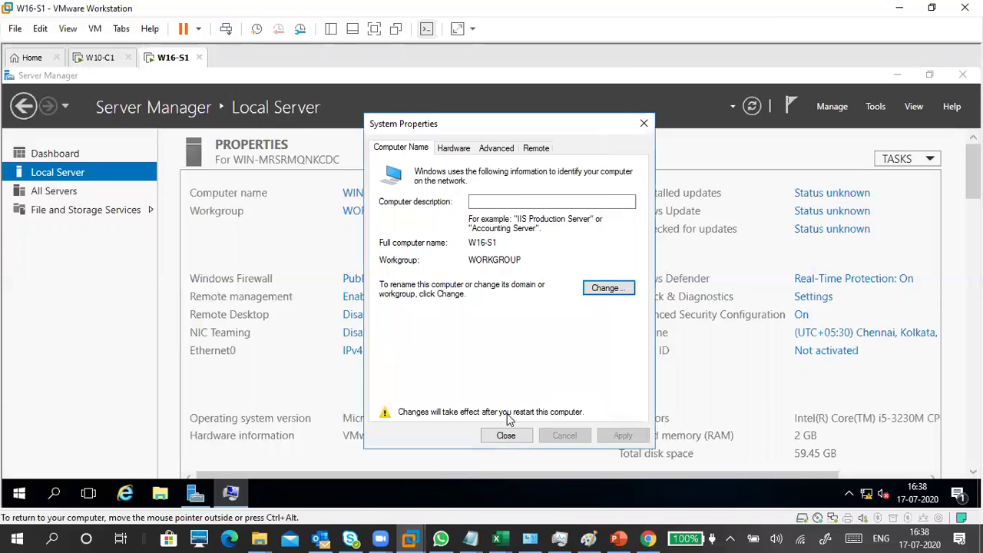
left_click(509, 435)
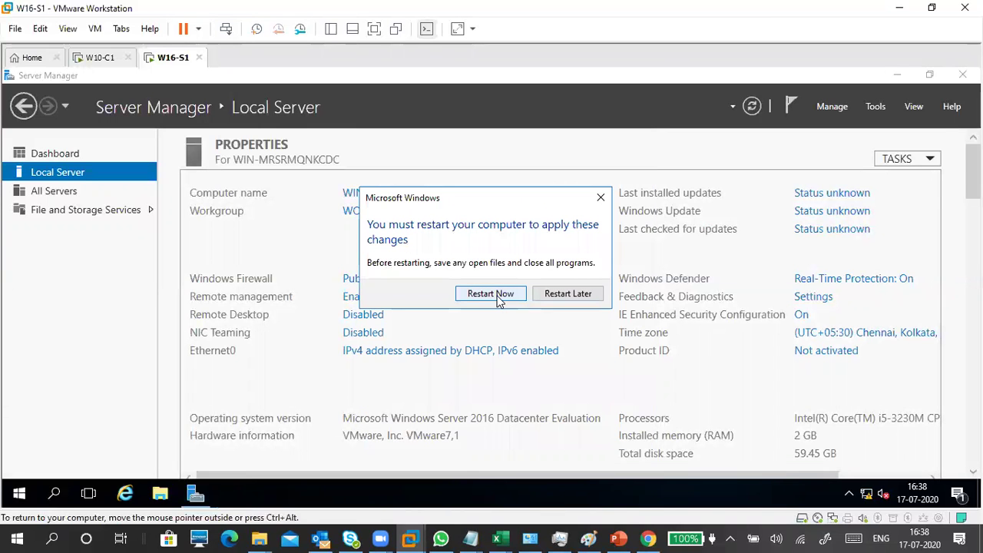
left_click(491, 295)
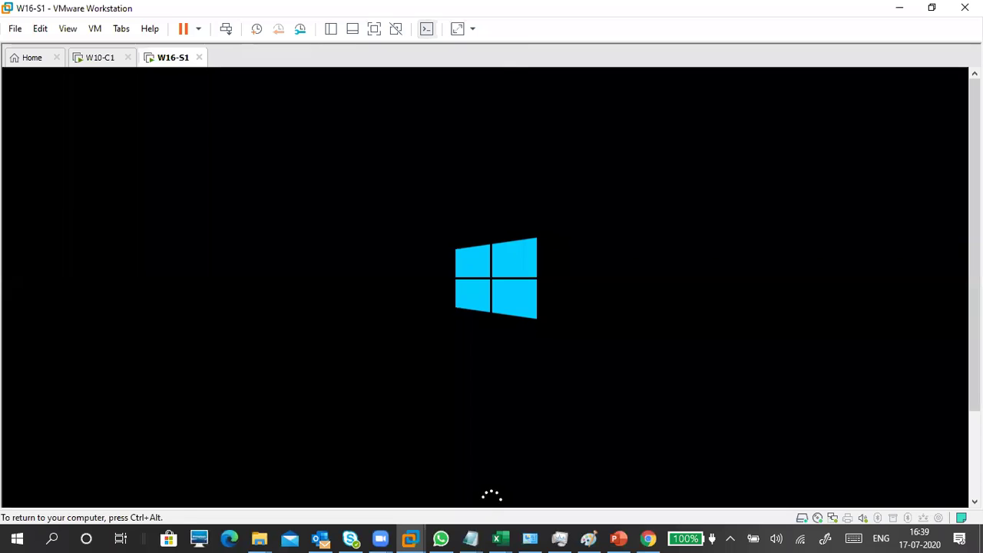
Step: Release keyboard and mouse from the VM with Ctrl+Alt while it restarts
key("ctrl+alt")
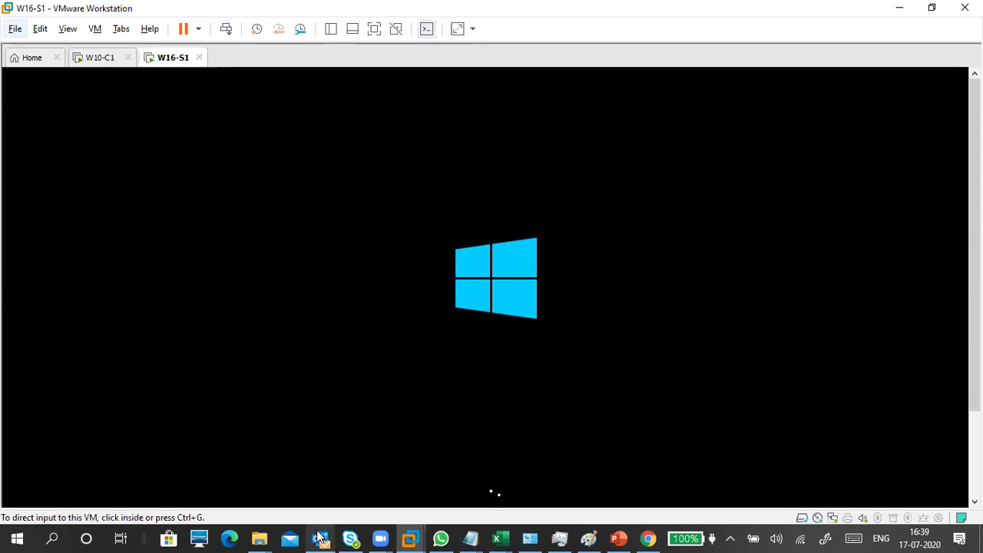
mouse_move(325, 532)
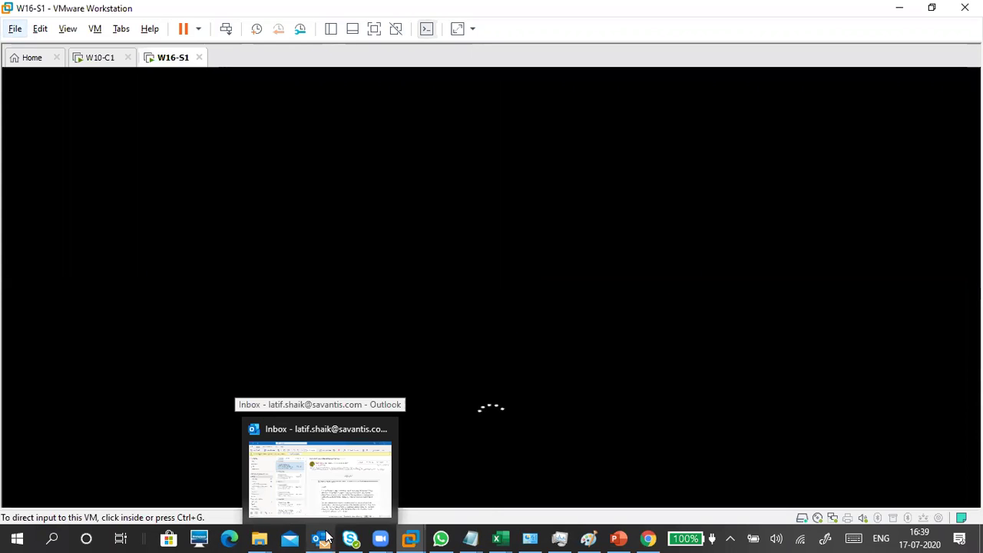